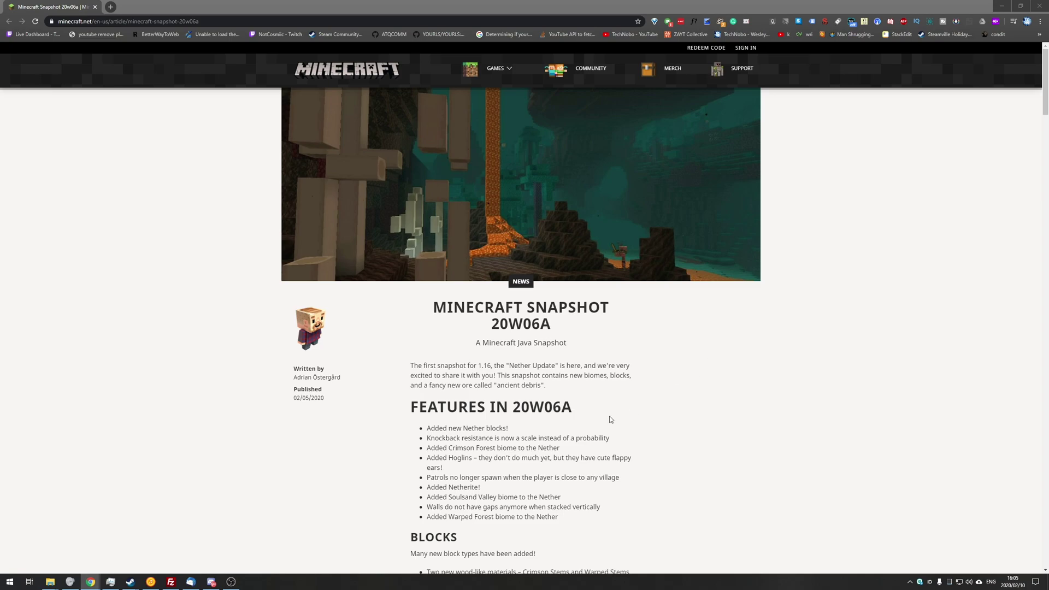
Step: In the Minecraft Launcher, set up a new Java Edition installation named Latest Snapshot with version Latest snapshot (20w06a)
{"action": "double_click", "coordinate": [521, 324]}
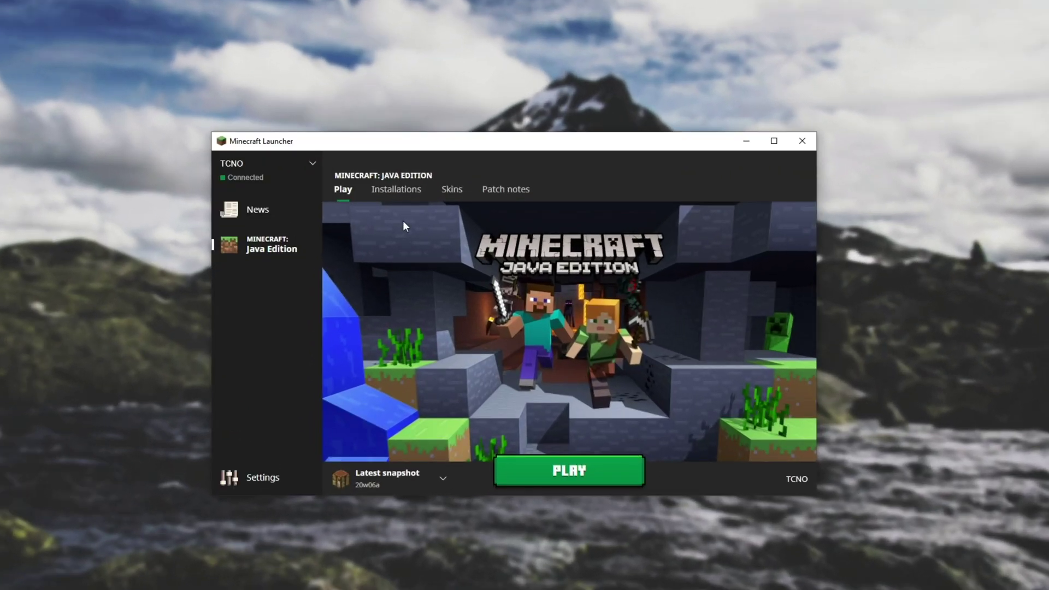
{"action": "left_click", "coordinate": [397, 192]}
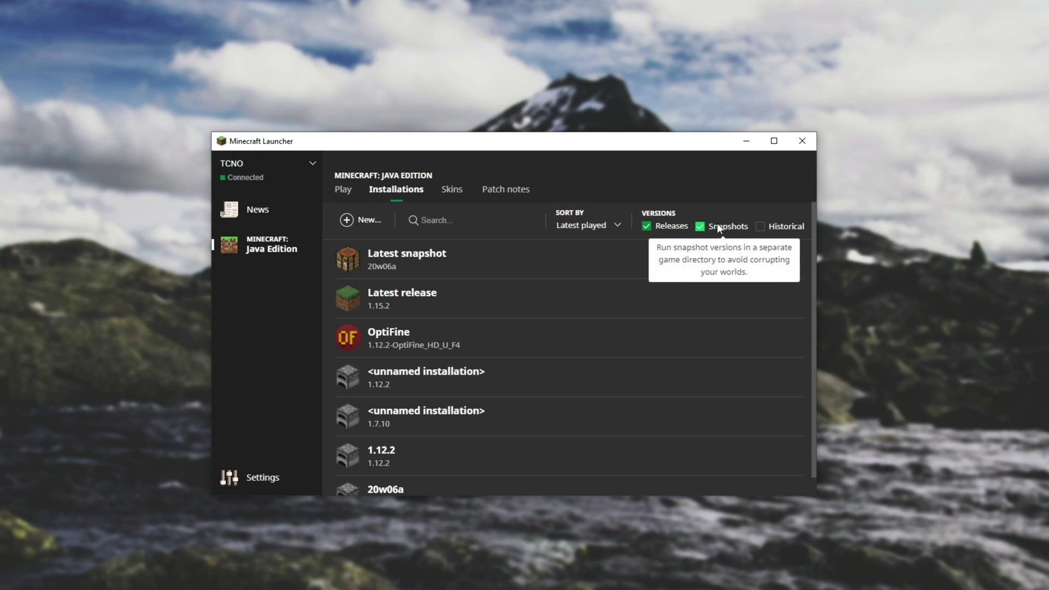
{"action": "left_click", "coordinate": [361, 220]}
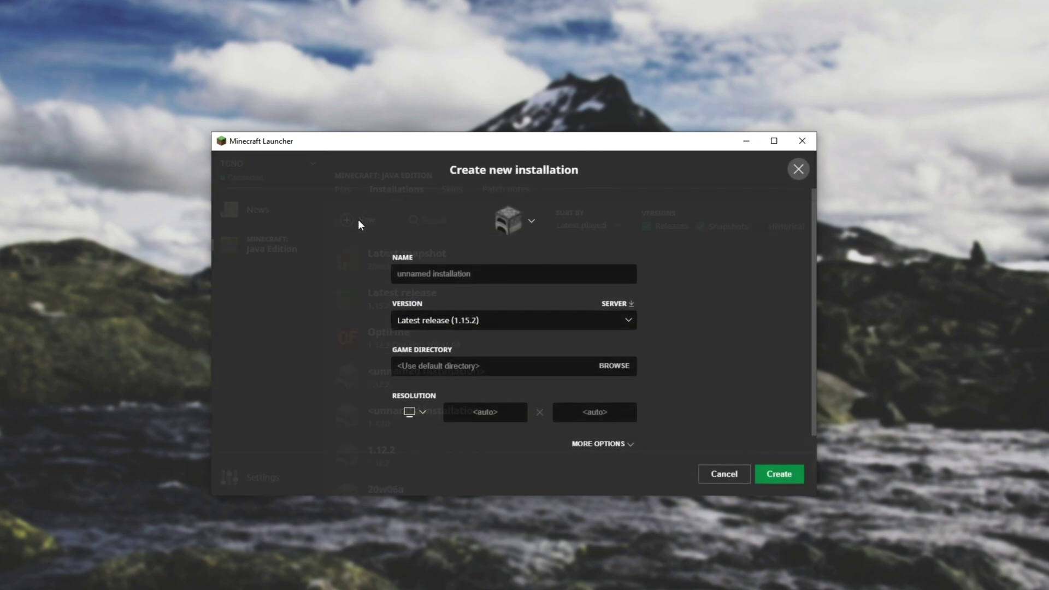
{"action": "type", "text": "N"}
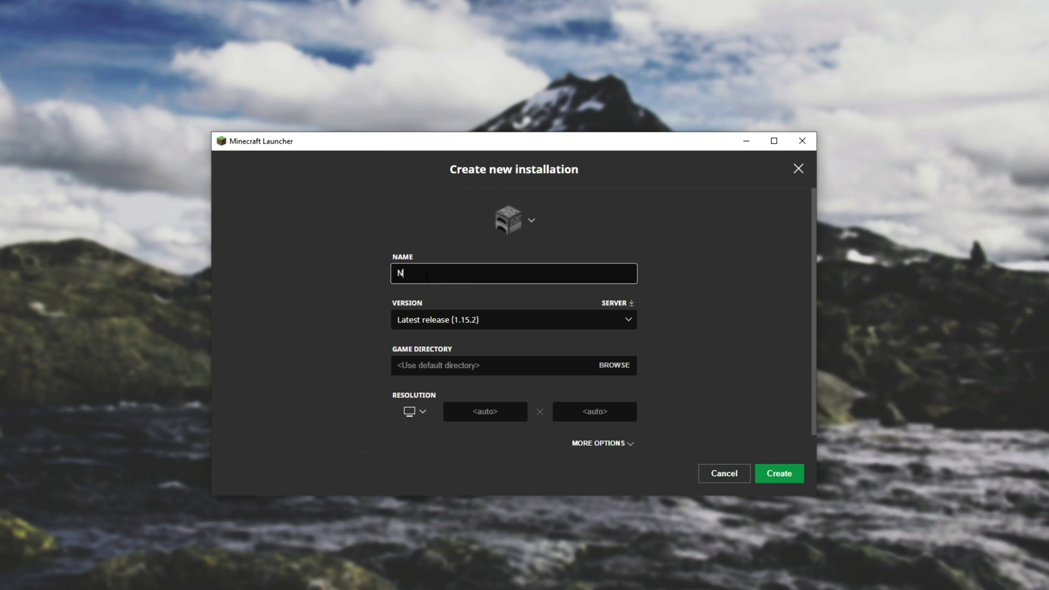
{"action": "left_click", "coordinate": [427, 317]}
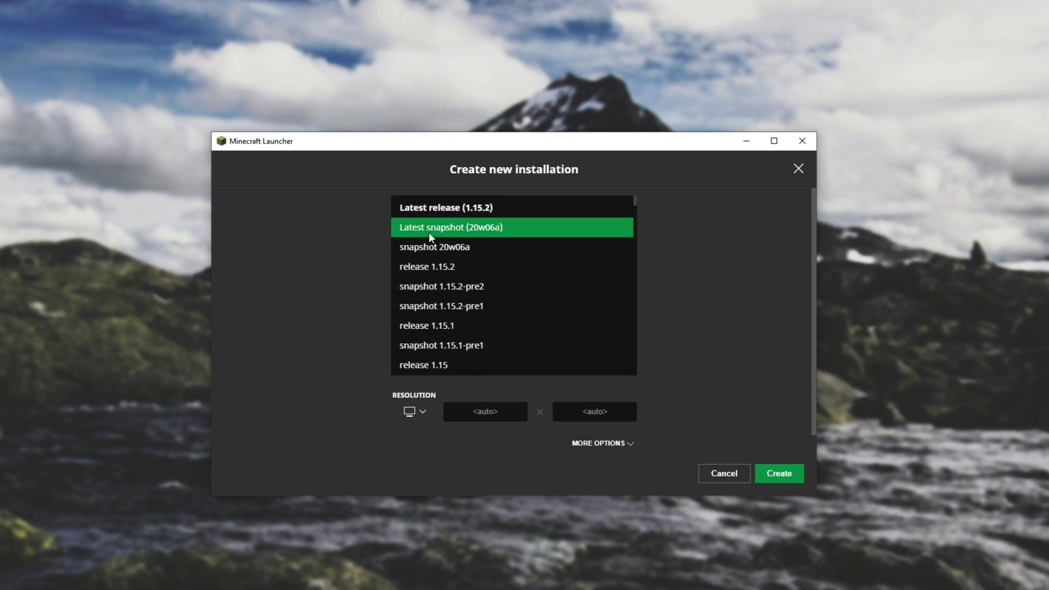
{"action": "left_click", "coordinate": [491, 228]}
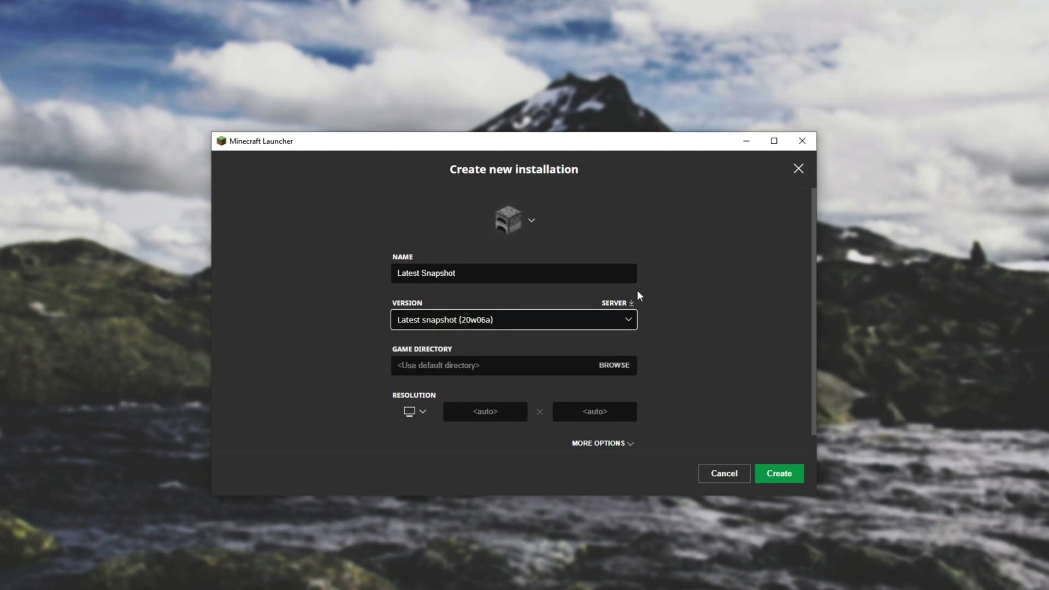
Step: Review the additional Java executable and JVM argument options, hide them again, and create the Latest Snapshot installation
{"action": "scroll", "coordinate": [616, 363], "scroll_direction": "down", "scroll_amount": 1}
{"action": "left_click", "coordinate": [627, 426]}
{"action": "scroll", "coordinate": [513, 375], "scroll_direction": "down", "scroll_amount": 3}
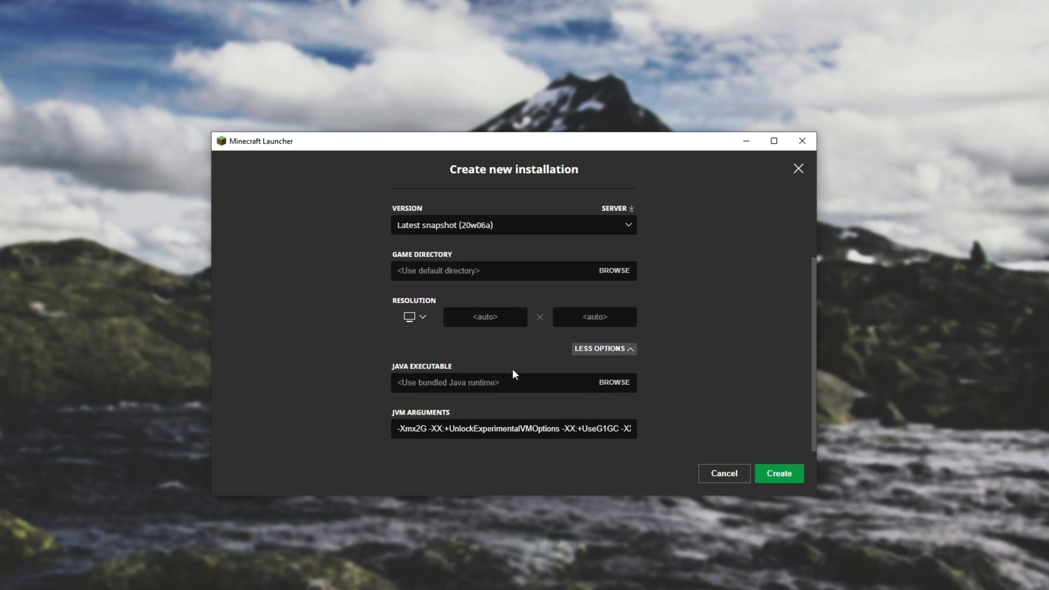
{"action": "left_click", "coordinate": [604, 349]}
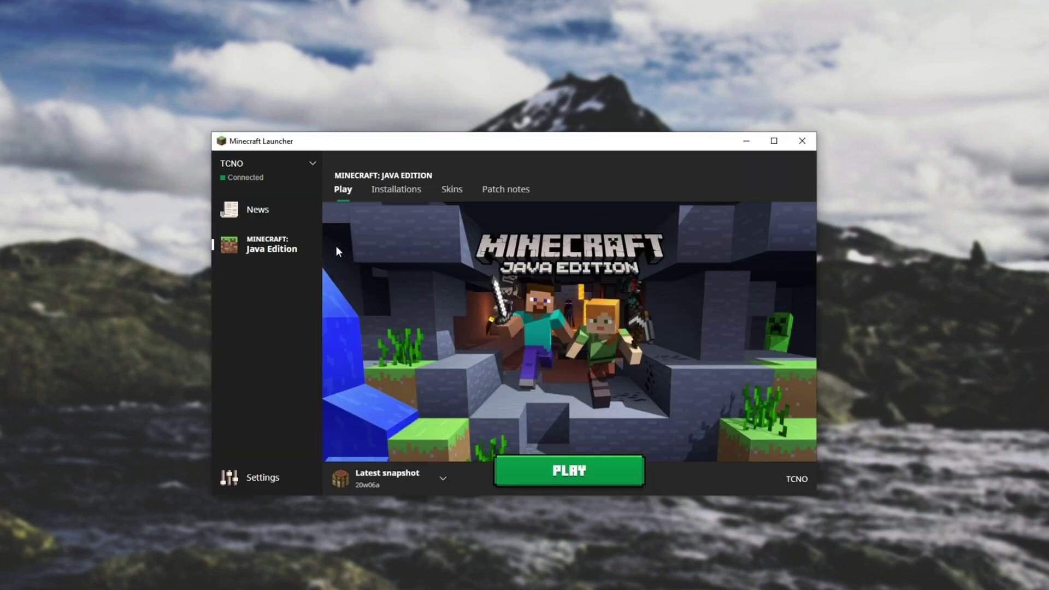
Step: Download the server file from the built-in Latest snapshot installation's settings and keep server.jar in the browser
{"action": "left_click", "coordinate": [401, 196]}
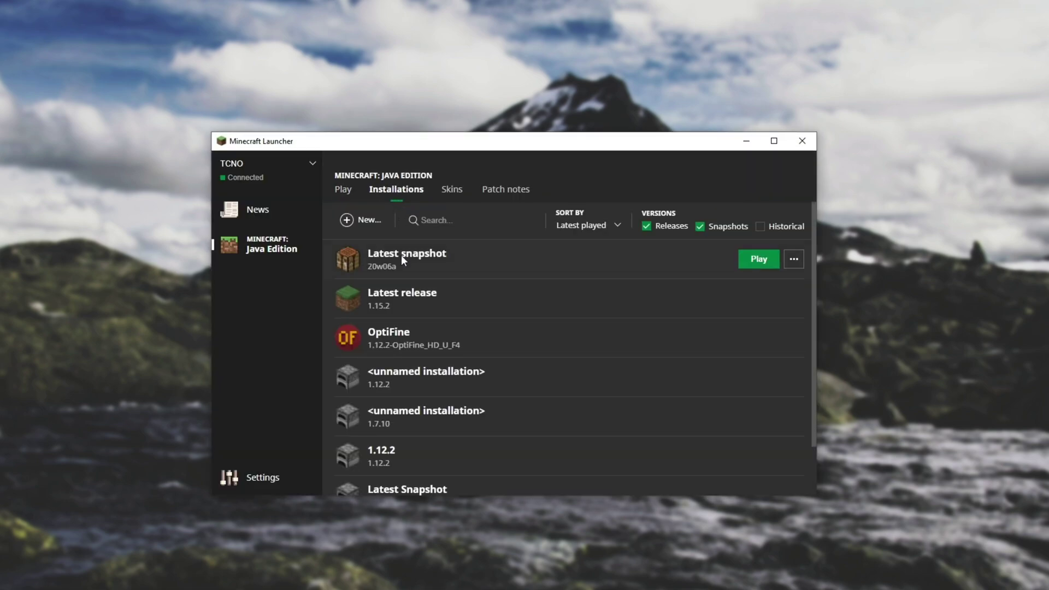
{"action": "left_click", "coordinate": [417, 257]}
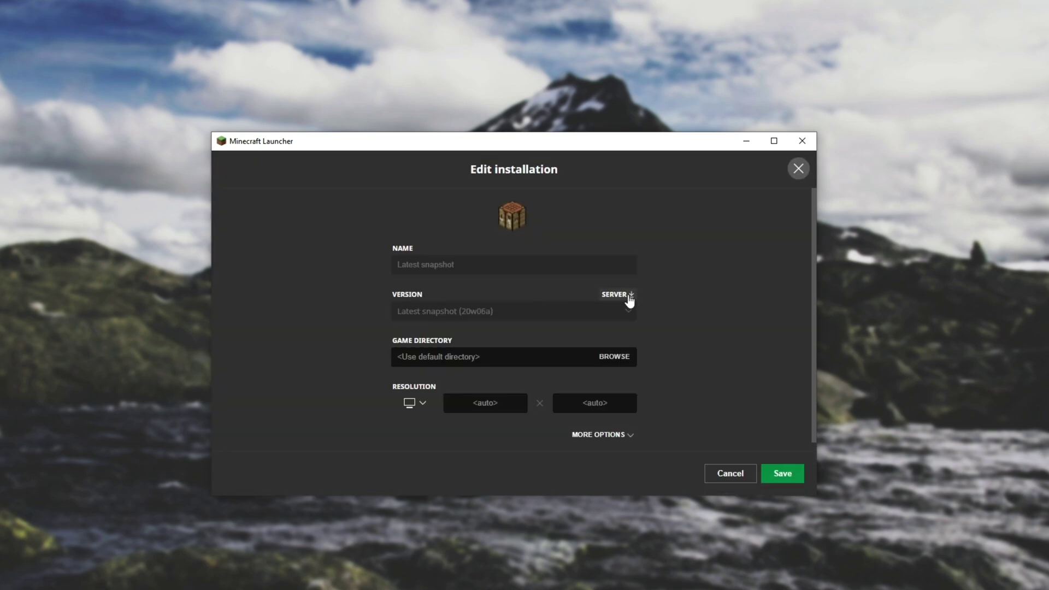
{"action": "left_click", "coordinate": [627, 296]}
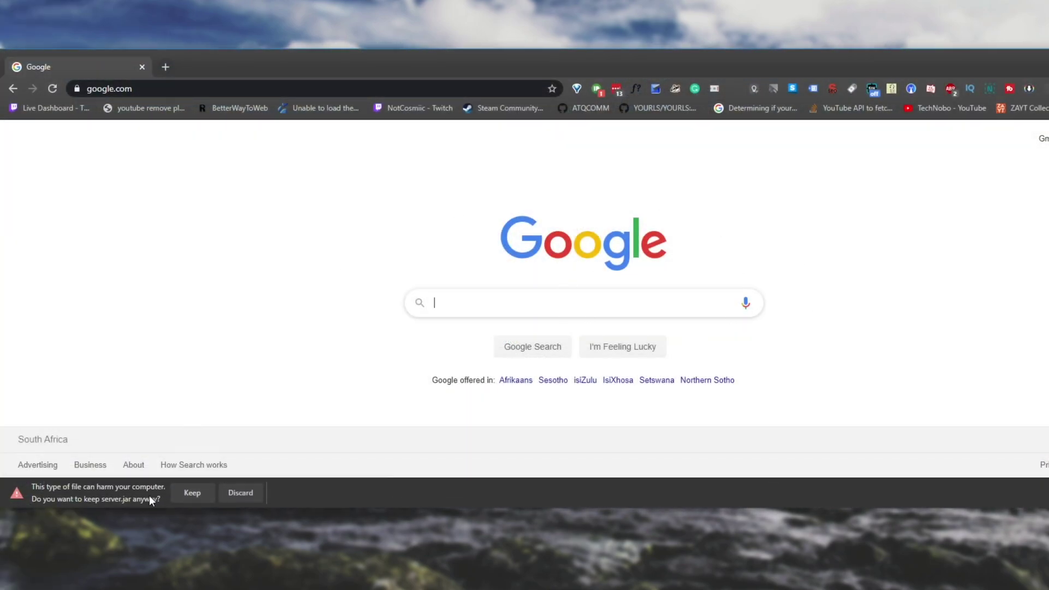
{"action": "left_click", "coordinate": [192, 493]}
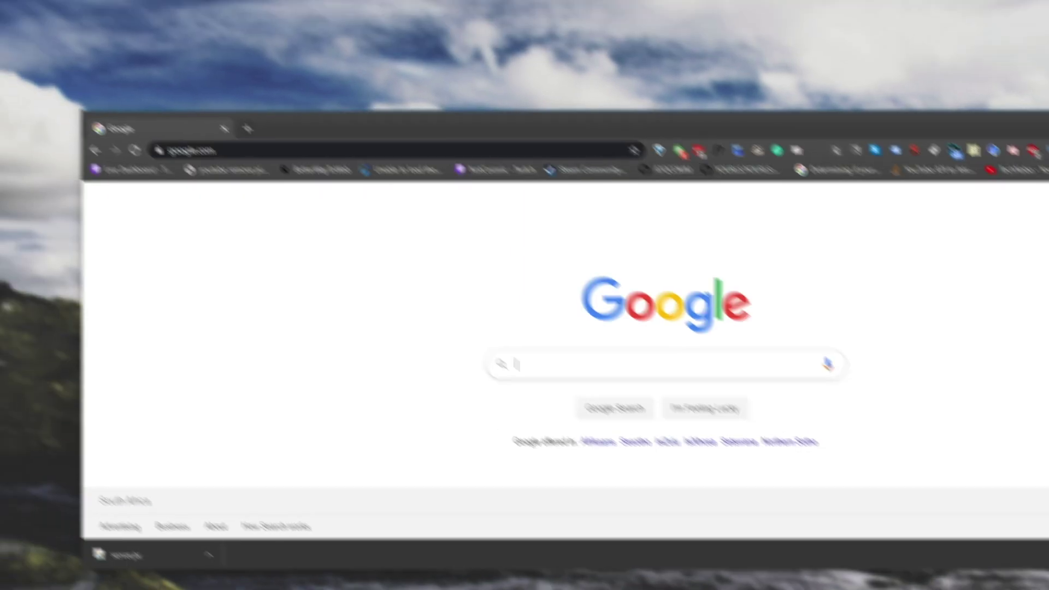
Step: Create a new desktop folder named 1.16 Snapshot Server
{"action": "right_click", "coordinate": [23, 85]}
{"action": "mouse_move", "coordinate": [98, 263]}
{"action": "left_click", "coordinate": [211, 261]}
{"action": "type", "text": "1.1"}
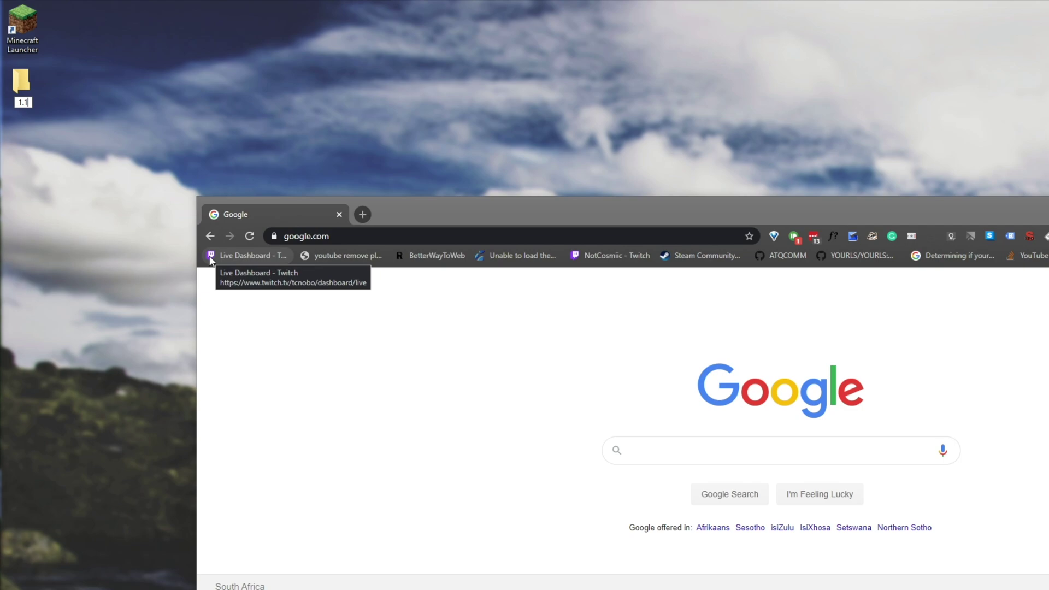
{"action": "type", "text": "6 Snapshot Sserv"}
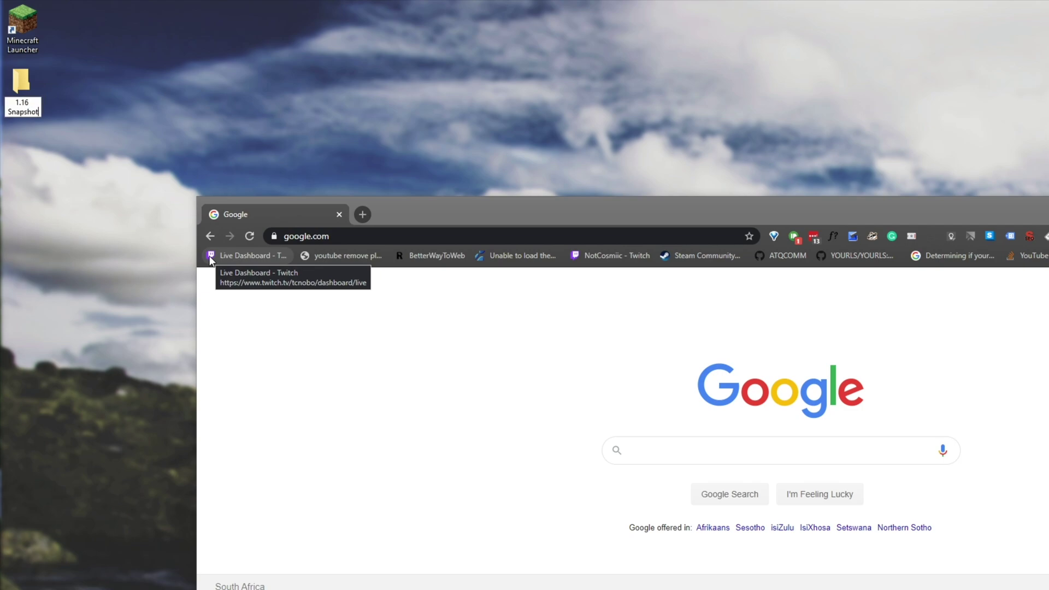
{"action": "key", "text": "BackSpace"}
{"action": "key", "text": "BackSpace"}
{"action": "key", "text": "BackSpace"}
{"action": "key", "text": "BackSpace"}
{"action": "type", "text": "erver"}
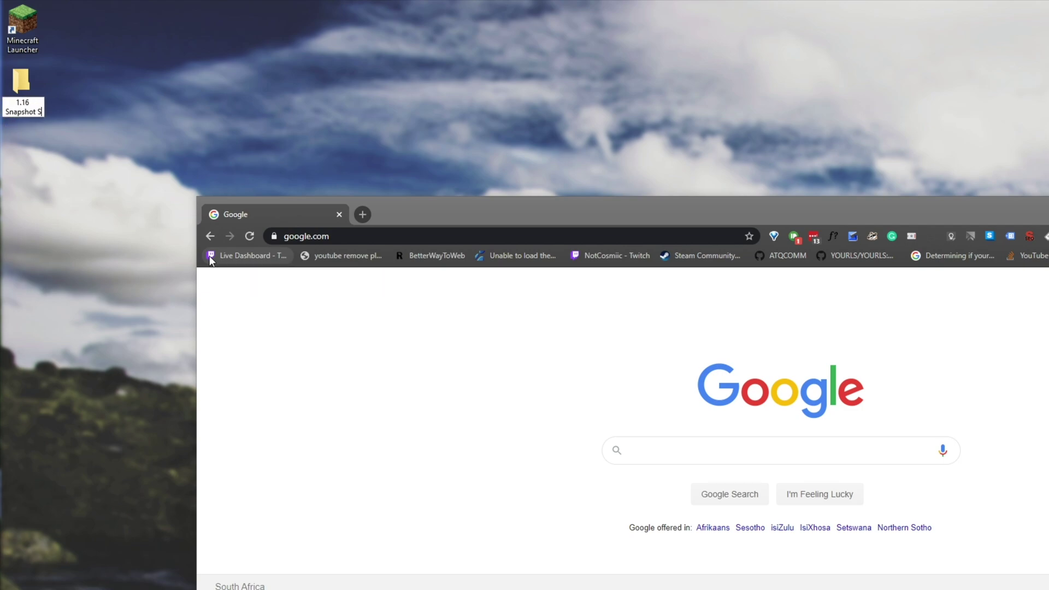
{"action": "key", "text": "Return"}
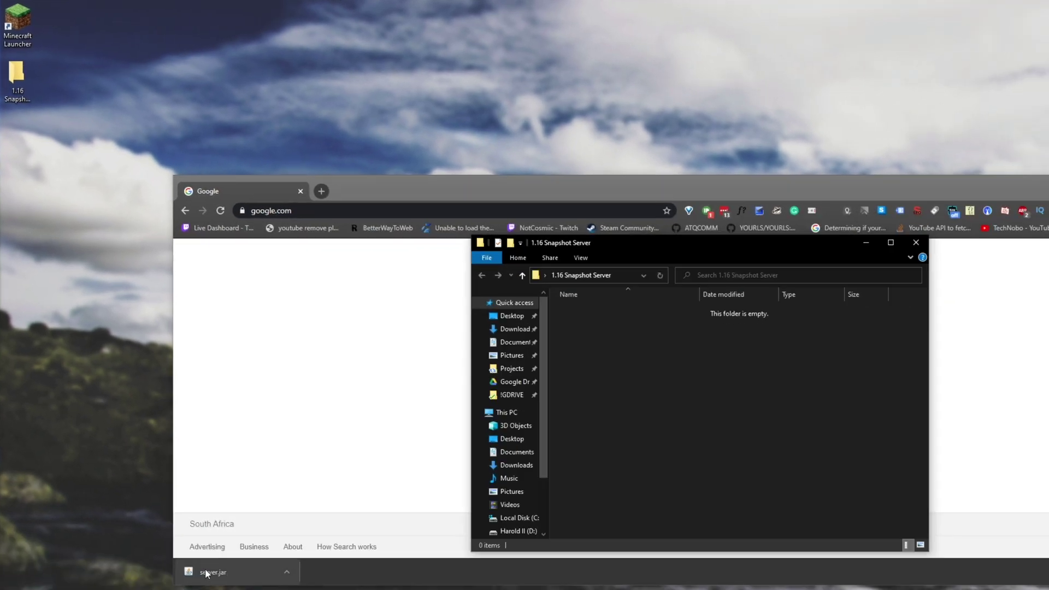
Step: Put the downloaded server.jar into the 1.16 Snapshot Server folder on the desktop
{"action": "left_click", "coordinate": [207, 573]}
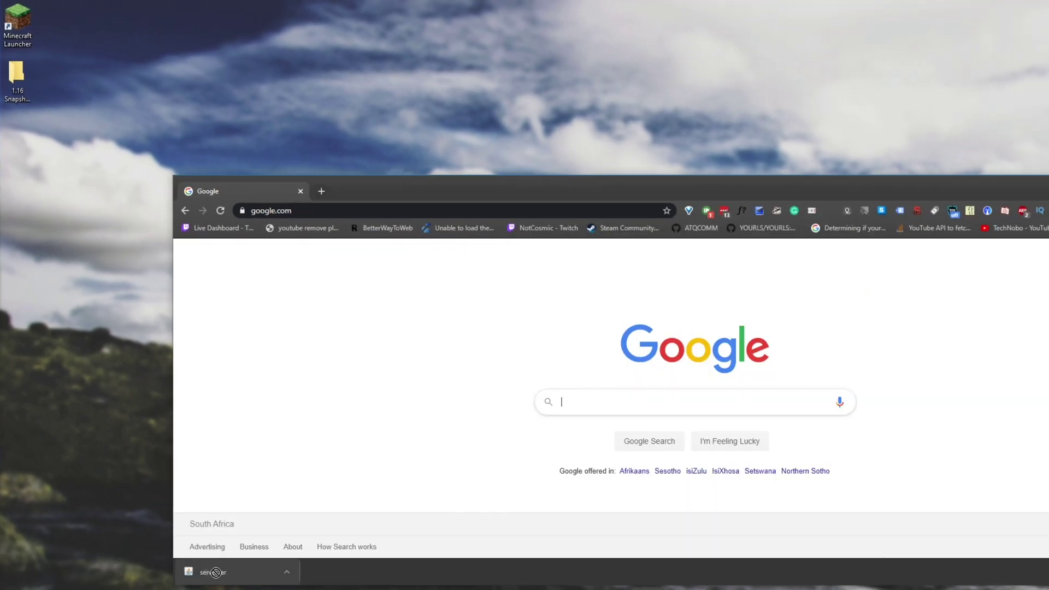
{"action": "left_click_drag", "start_coordinate": [235, 571], "coordinate": [18, 81]}
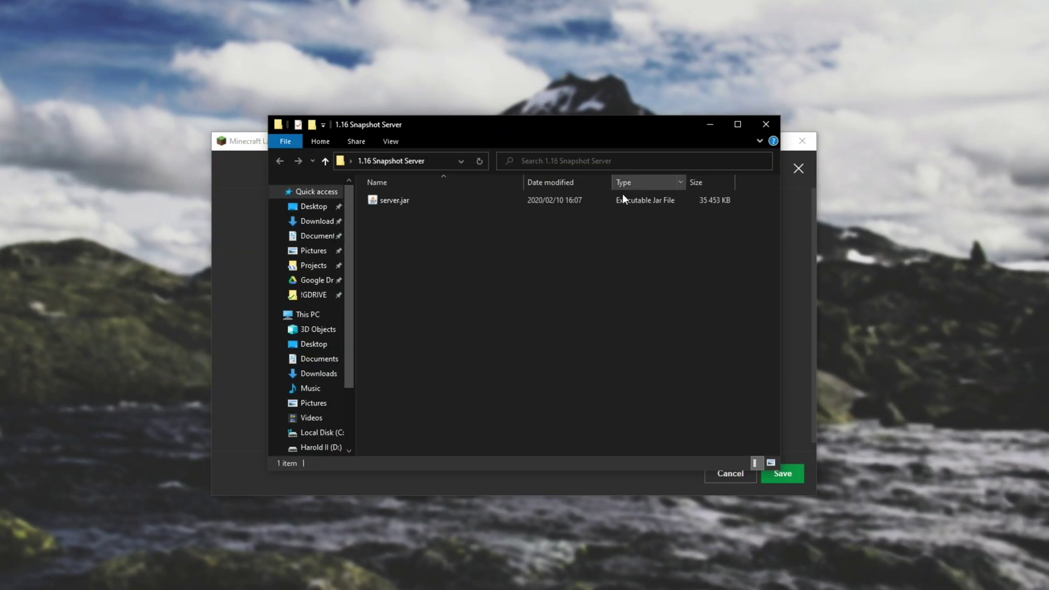
{"action": "left_click_drag", "start_coordinate": [570, 238], "coordinate": [467, 244]}
{"action": "left_click", "coordinate": [472, 263]}
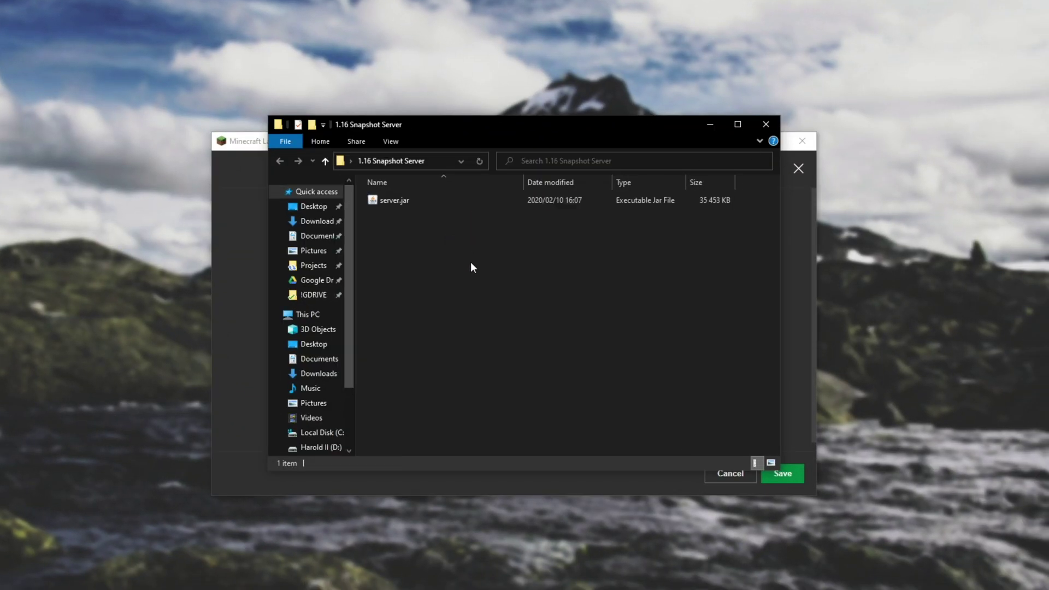
Step: Close the Minecraft Launcher and enlarge the 1.16 Snapshot Server folder window
{"action": "left_click", "coordinate": [815, 221]}
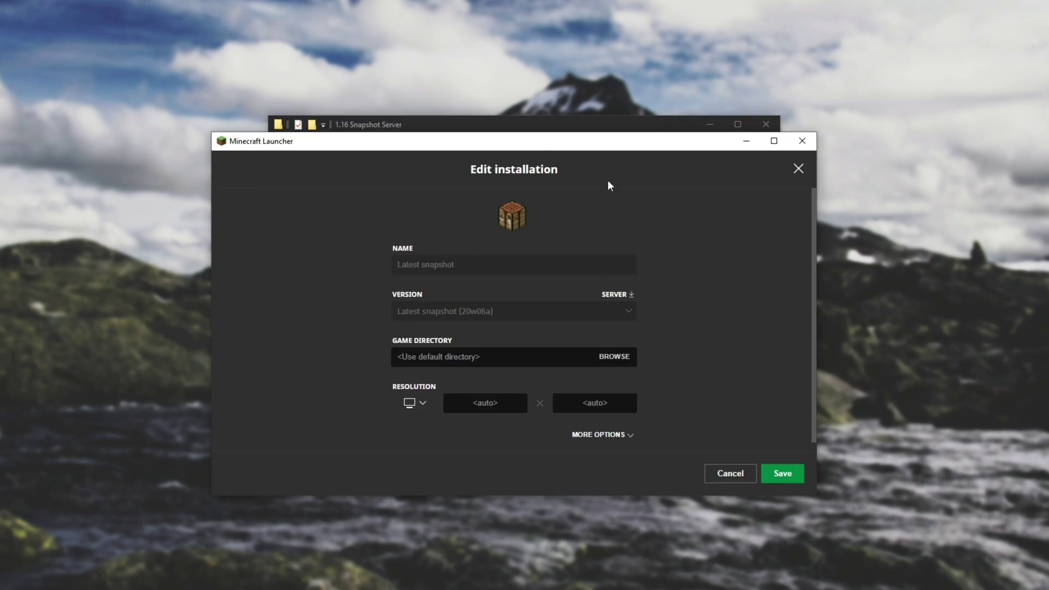
{"action": "left_click", "coordinate": [802, 141]}
{"action": "left_click_drag", "start_coordinate": [547, 126], "coordinate": [430, 108]}
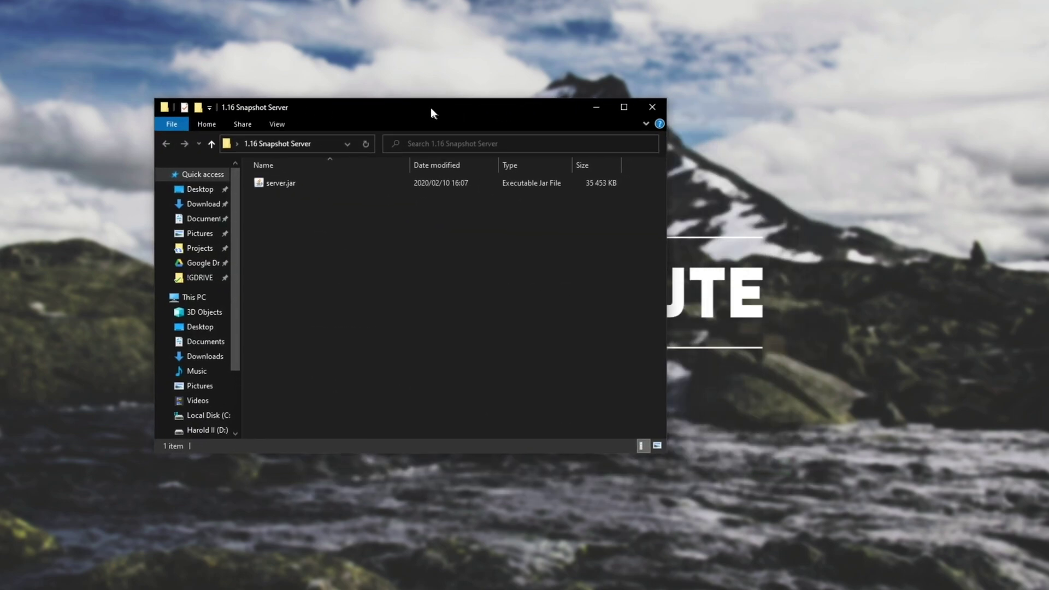
{"action": "left_click_drag", "start_coordinate": [667, 453], "coordinate": [903, 520]}
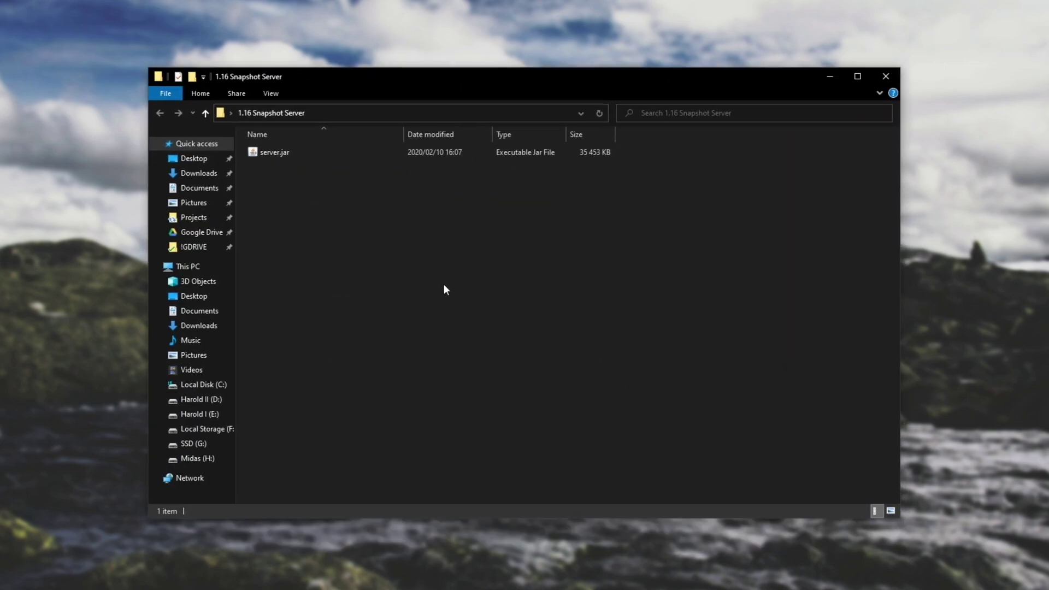
Step: Create a new text document in the 1.16 Snapshot Server folder and check that file name extensions are set to show
{"action": "right_click", "coordinate": [416, 279]}
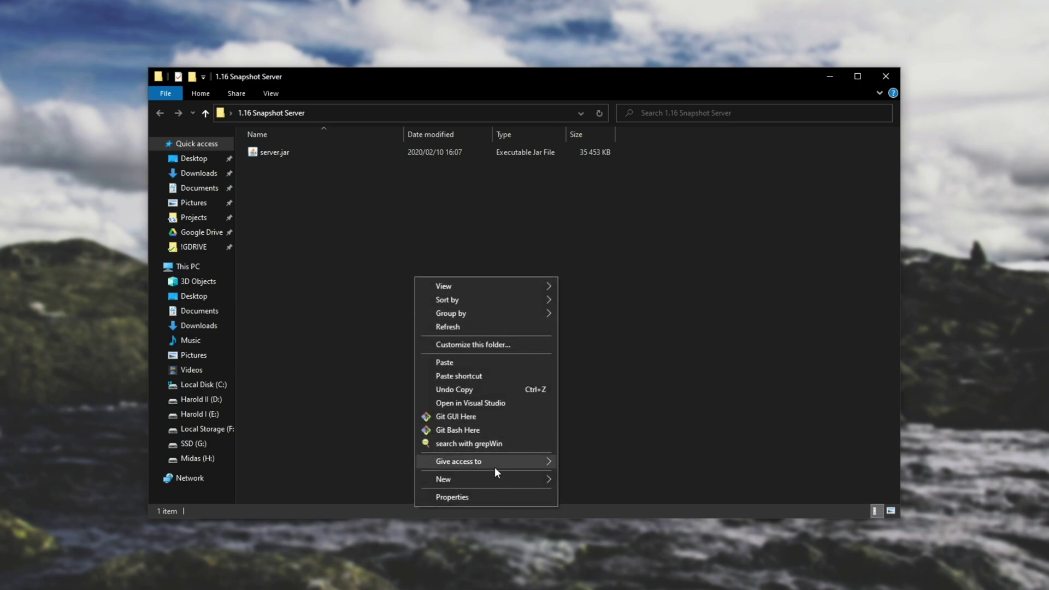
{"action": "mouse_move", "coordinate": [492, 479]}
{"action": "left_click", "coordinate": [651, 539]}
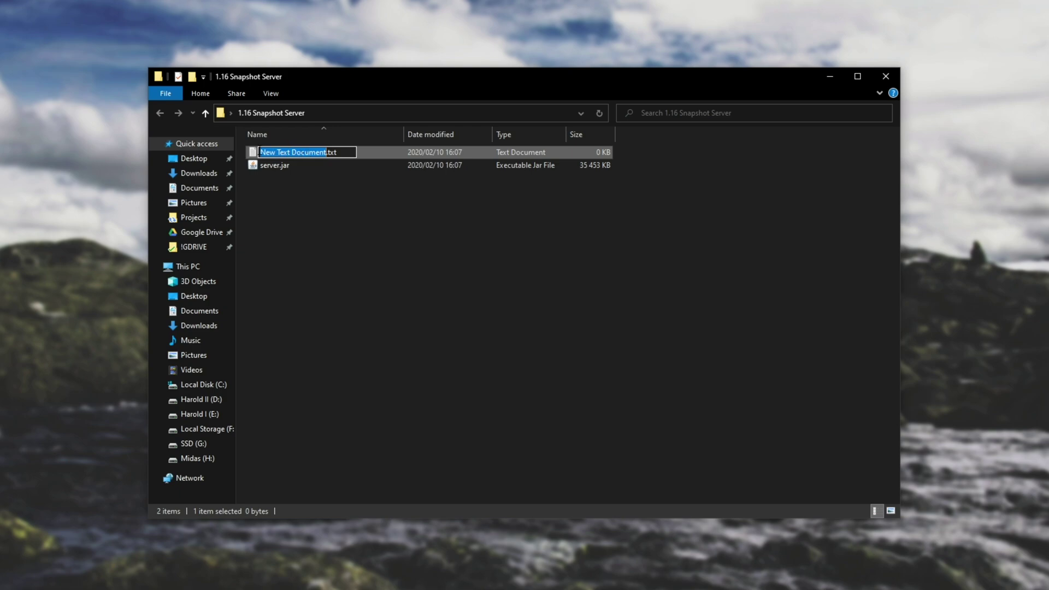
{"action": "left_click_drag", "start_coordinate": [325, 153], "coordinate": [343, 154]}
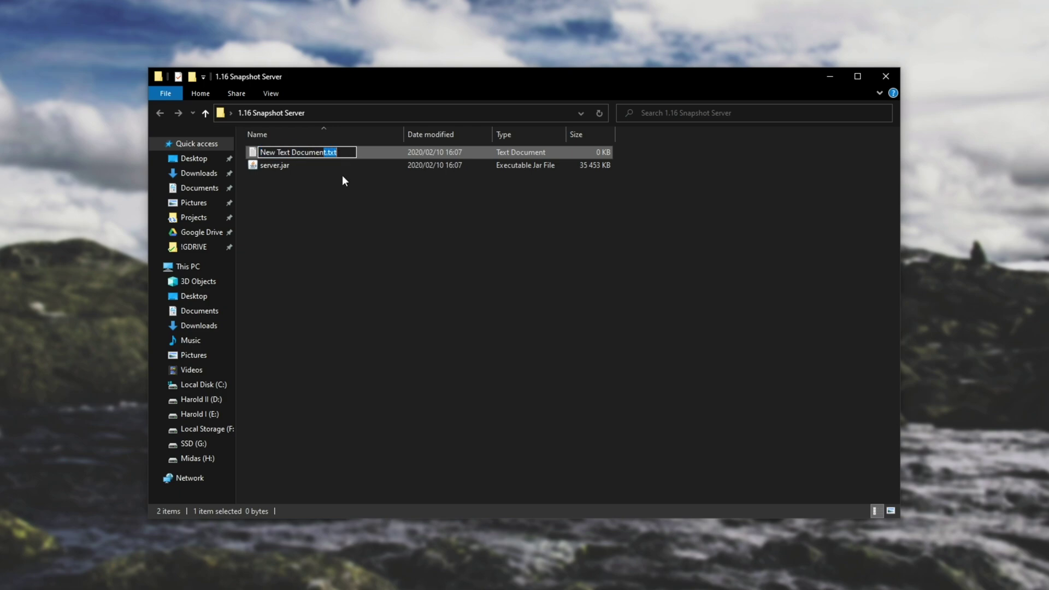
{"action": "left_click", "coordinate": [274, 91]}
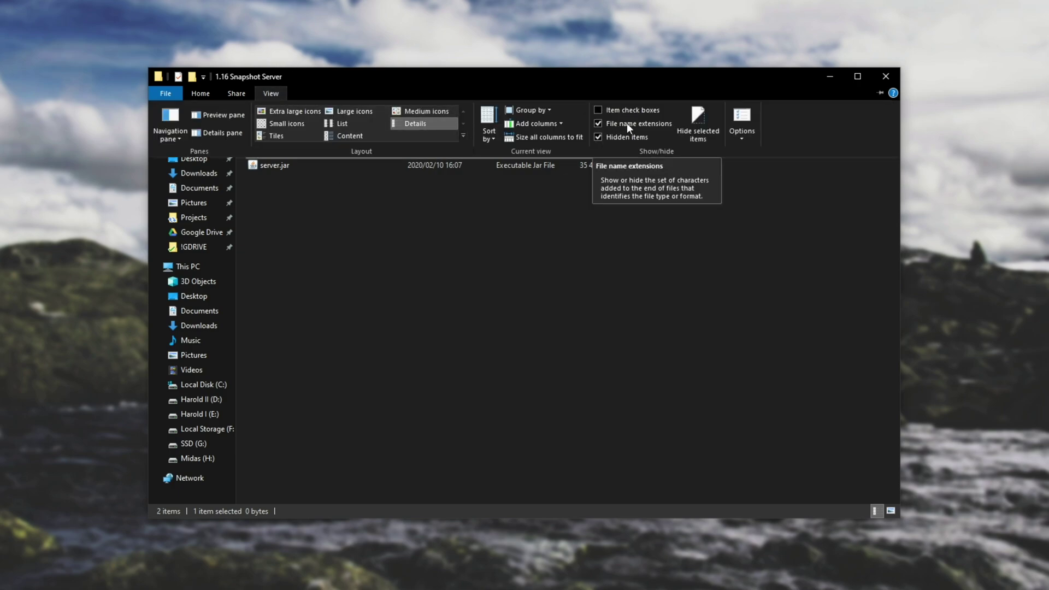
{"action": "left_click", "coordinate": [574, 196]}
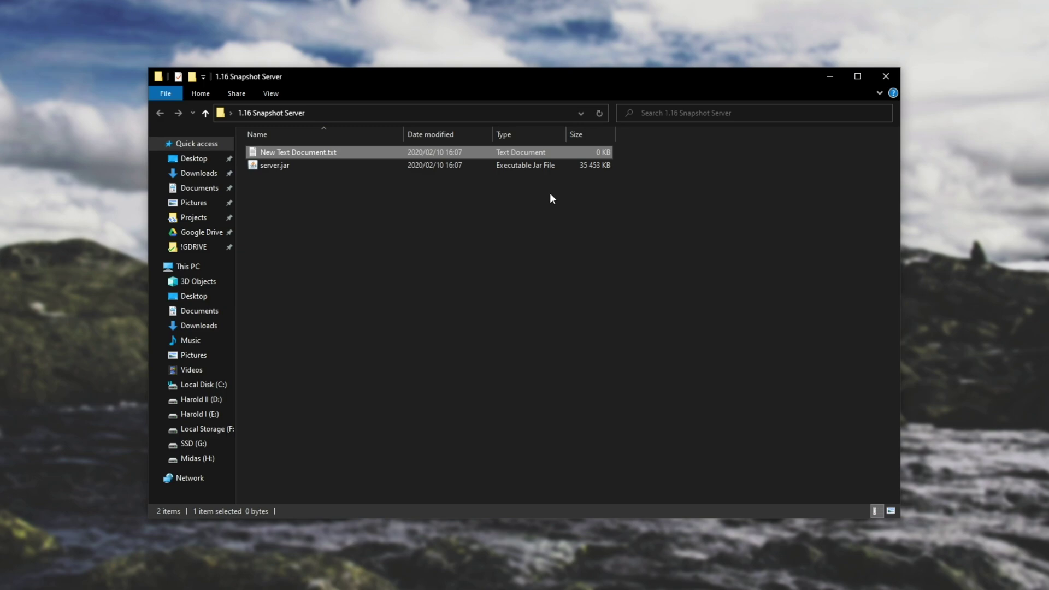
Step: Rename the new text document to run.bat and accept the extension change
{"action": "left_click", "coordinate": [321, 150]}
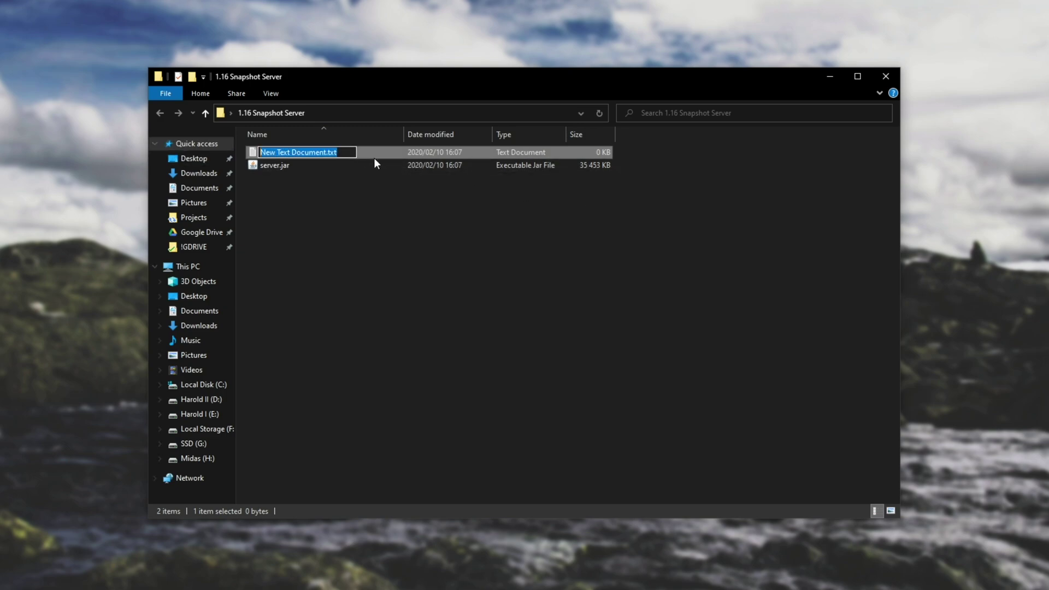
{"action": "type", "text": "run.bat"}
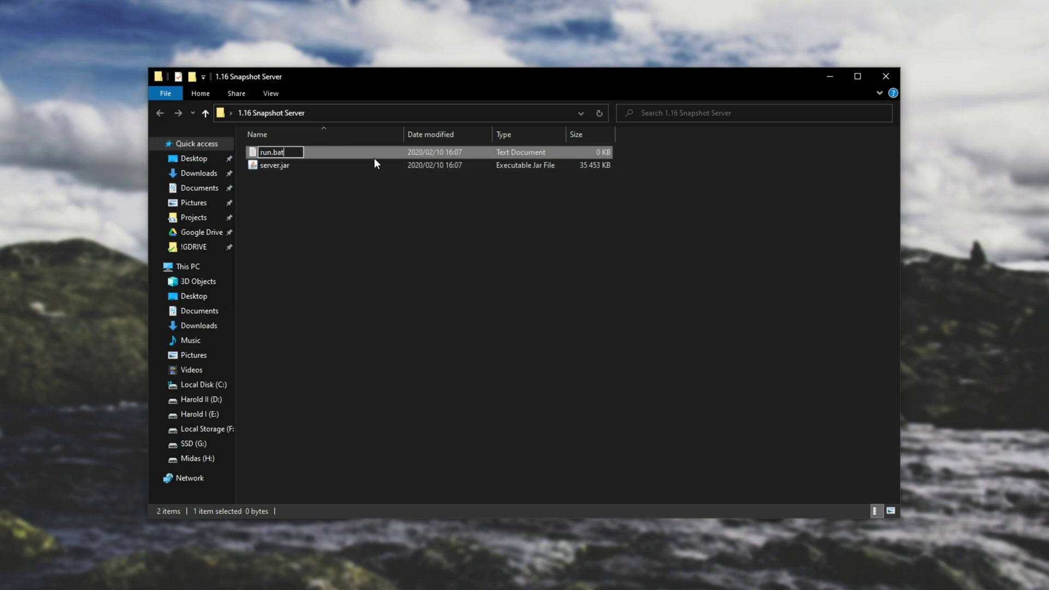
{"action": "key", "text": "Return"}
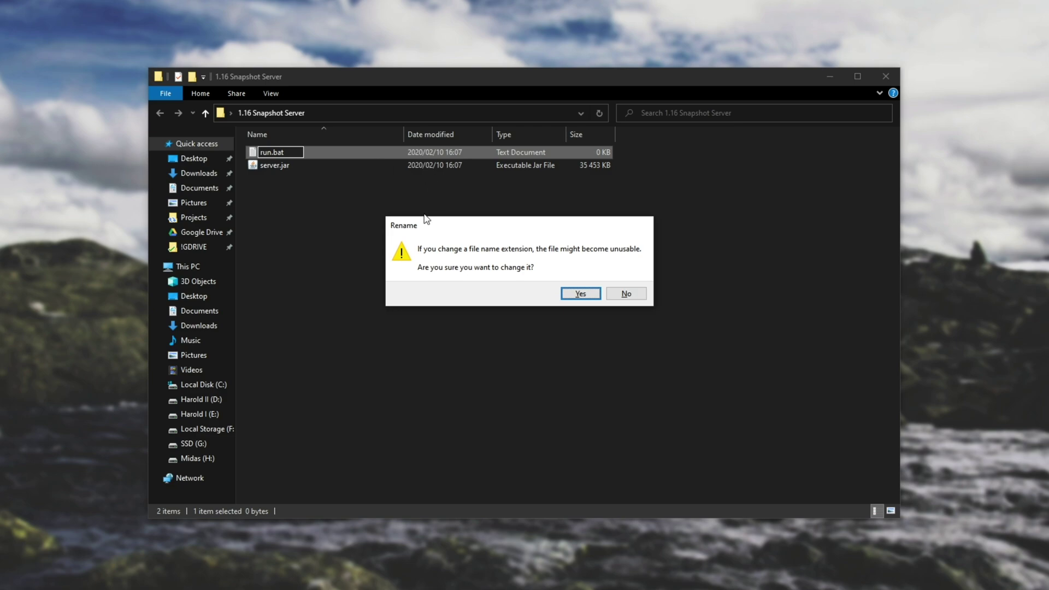
{"action": "left_click", "coordinate": [580, 294]}
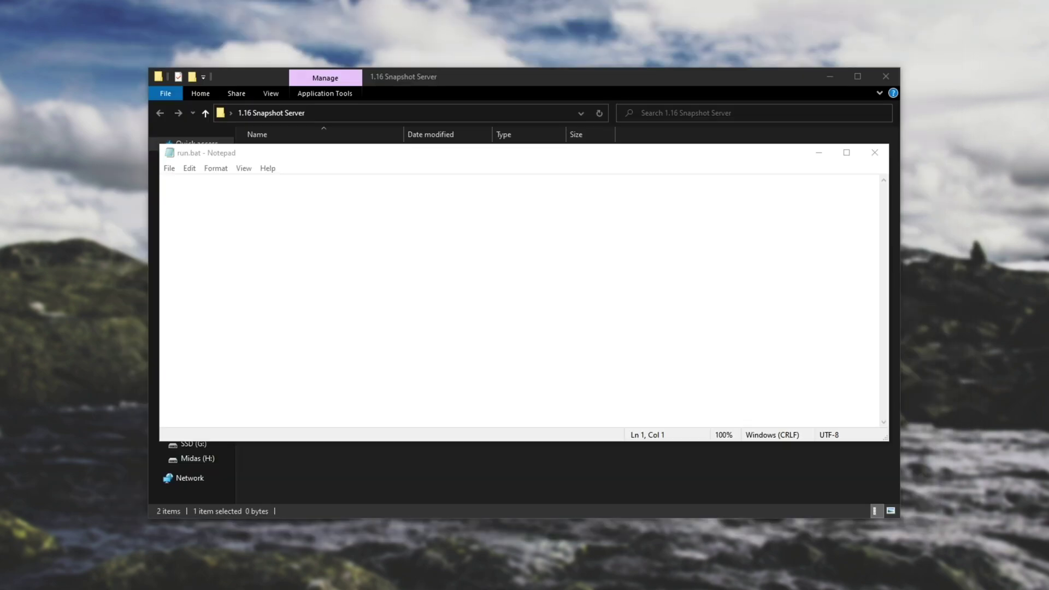
Step: Write the launch command "java -Xmx2G -Xms1024M -jar server.jar nogui" in run.bat and check the jar name against the folder's file
{"action": "type", "text": "java -Xmx2G -Xms1024M -jar server.jar nogui"}
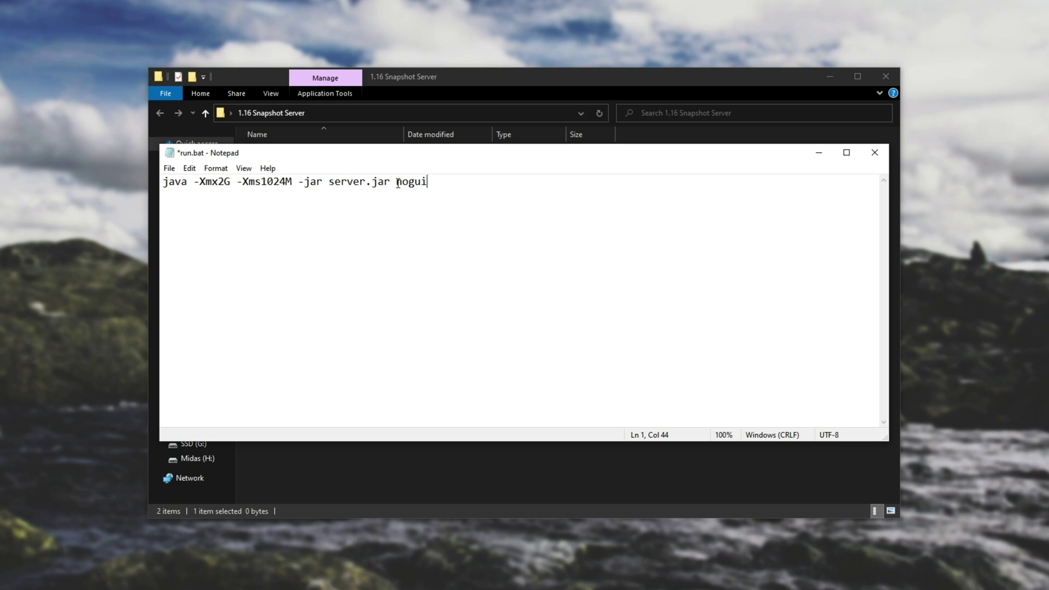
{"action": "left_click_drag", "start_coordinate": [411, 153], "coordinate": [408, 188]}
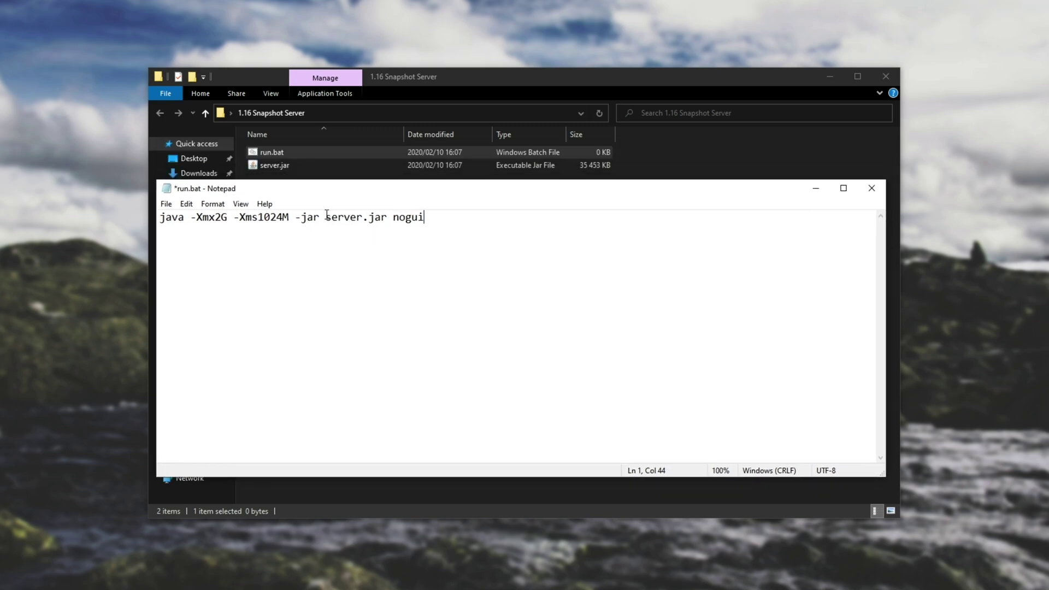
{"action": "left_click_drag", "start_coordinate": [325, 217], "coordinate": [388, 219]}
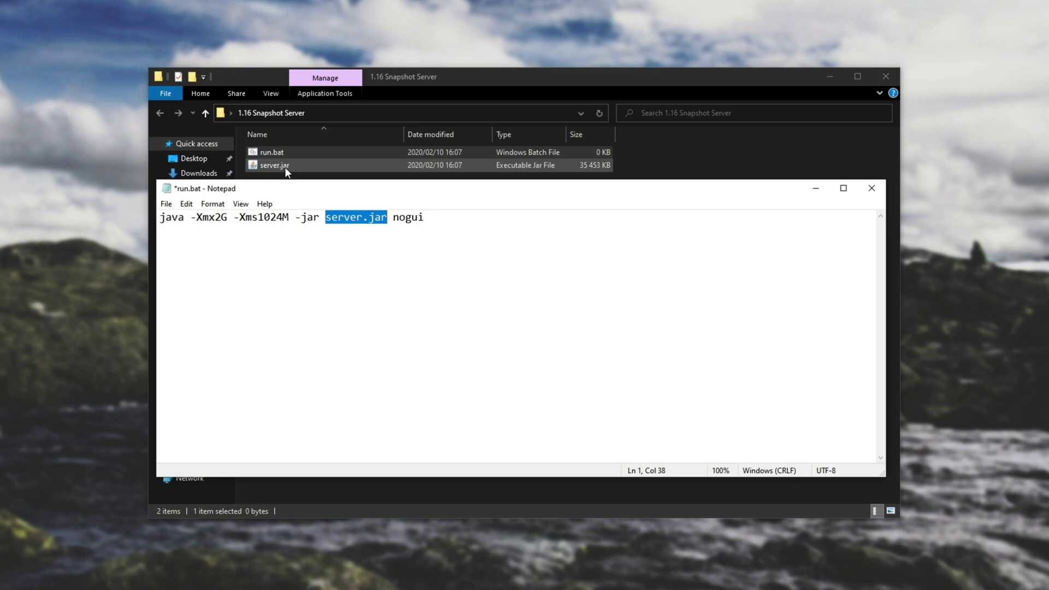
{"action": "left_click_drag", "start_coordinate": [388, 219], "coordinate": [327, 222]}
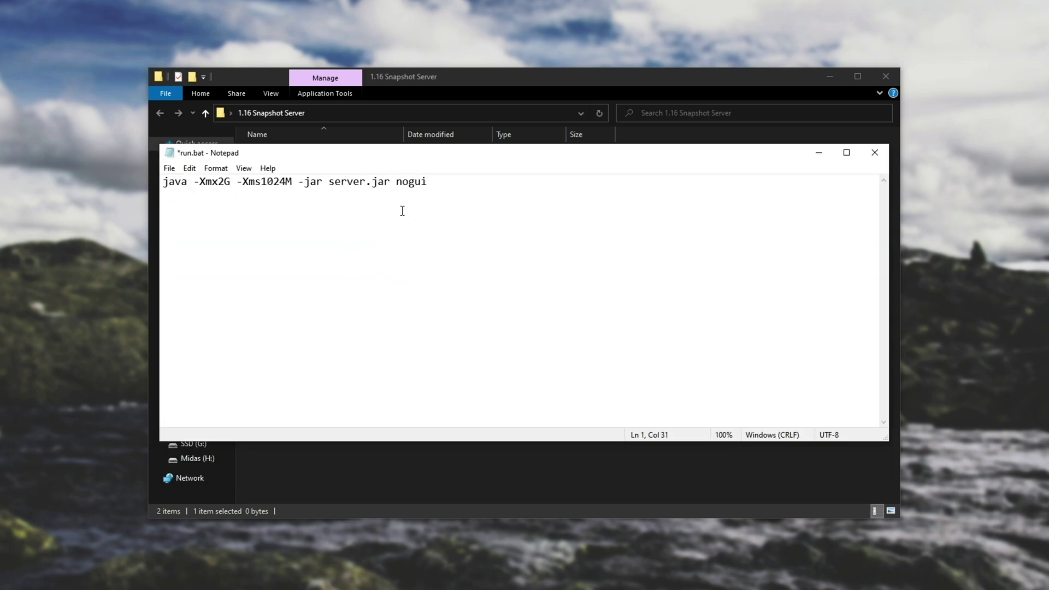
Step: Check the computer's memory in Task Manager and set the maximum memory argument in run.bat to -Xmx8G
{"action": "mouse_move", "coordinate": [243, 182]}
{"action": "left_mouse_down"}
{"action": "mouse_move", "coordinate": [298, 182]}
{"action": "mouse_move", "coordinate": [257, 182]}
{"action": "left_mouse_up"}
{"action": "left_click", "coordinate": [267, 182]}
{"action": "left_click", "coordinate": [199, 183]}
{"action": "left_click_drag", "start_coordinate": [218, 182], "coordinate": [224, 182]}
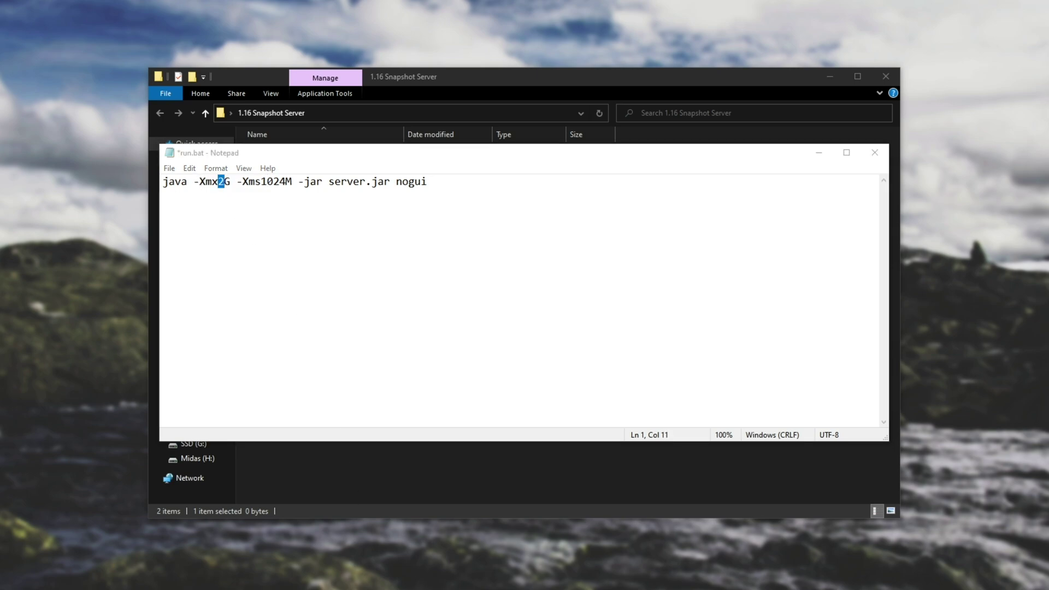
{"action": "key", "text": "ctrl+shift+Escape"}
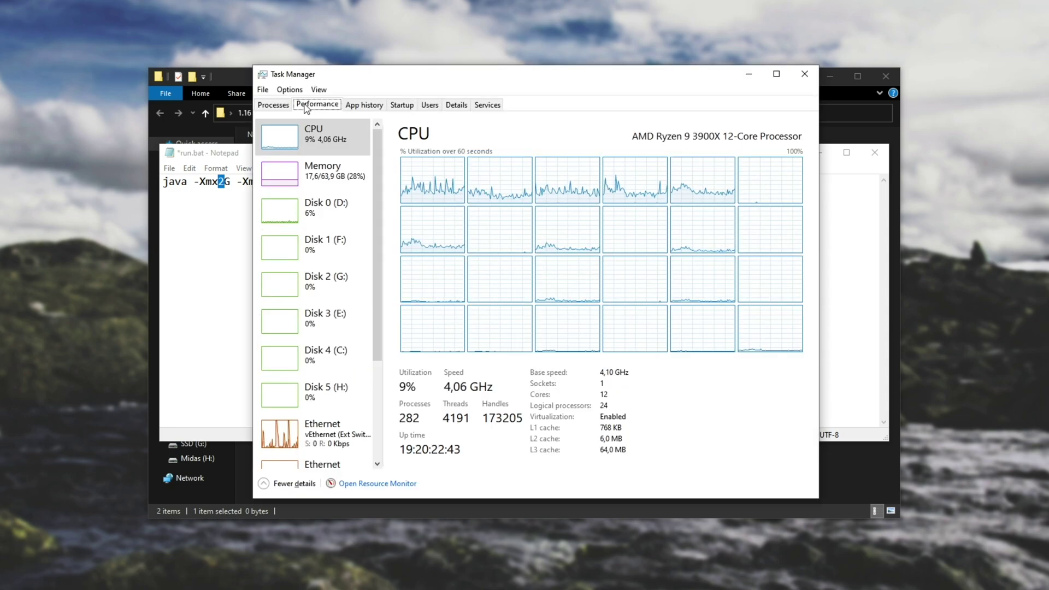
{"action": "left_click", "coordinate": [343, 178]}
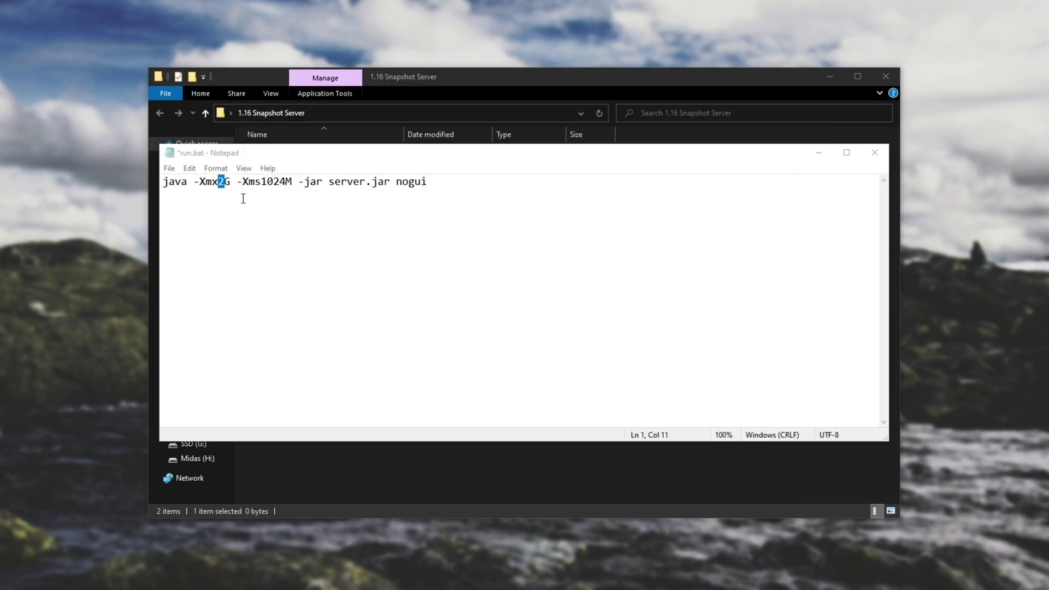
{"action": "type", "text": "8"}
{"action": "left_click", "coordinate": [462, 270]}
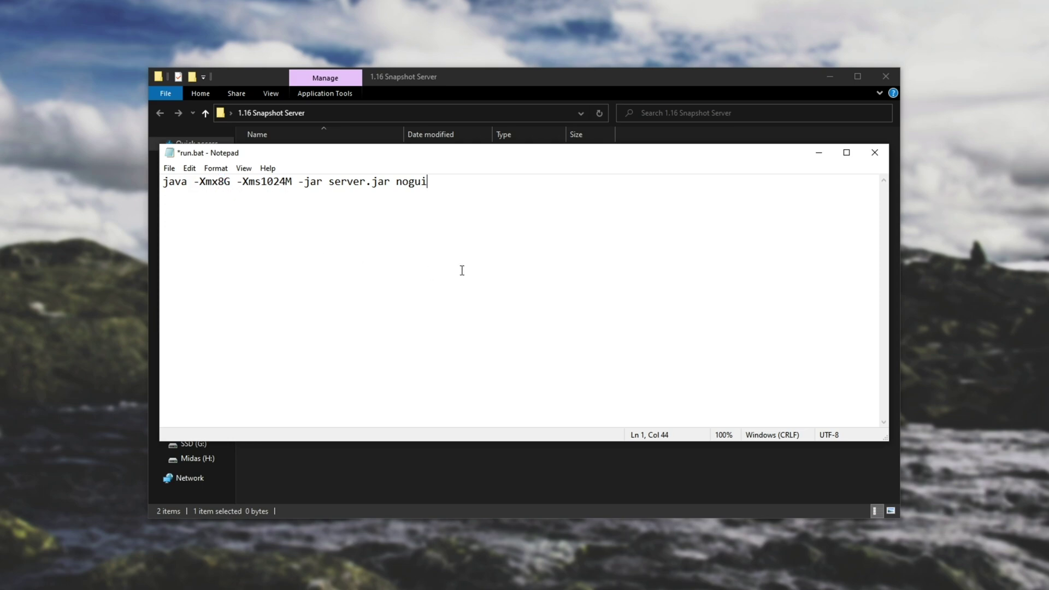
Step: Add a second line reading "pause" to run.bat, save the file and close it
{"action": "key", "text": "ctrl+s"}
{"action": "key", "text": "Return"}
{"action": "type", "text": "pause"}
{"action": "key", "text": "ctrl+s"}
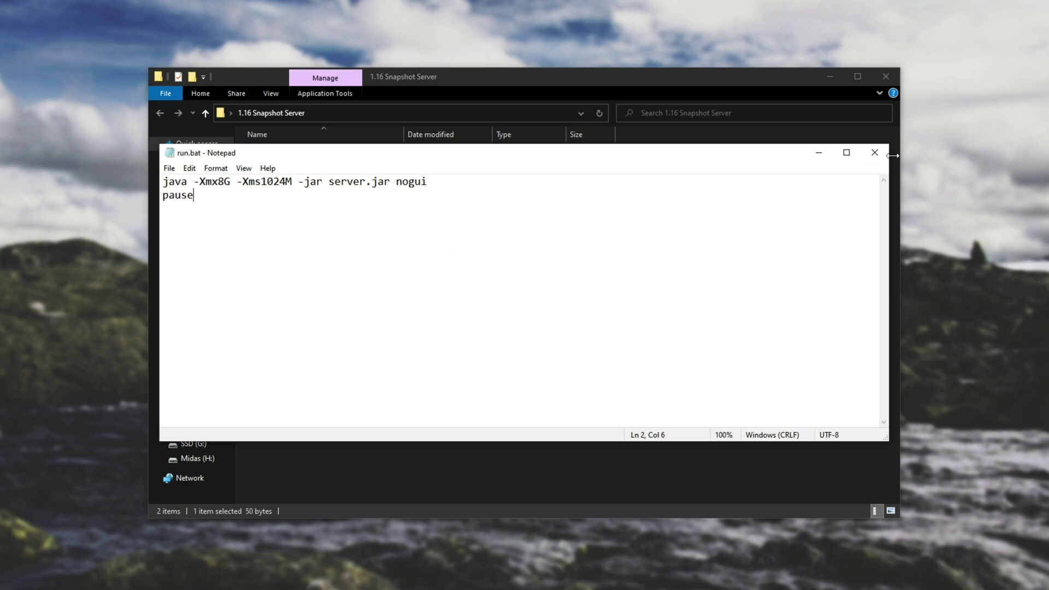
{"action": "key", "text": "alt+F4"}
Step: Run run.bat once to generate the server files, and dismiss the paused console window
{"action": "double_click", "coordinate": [438, 153]}
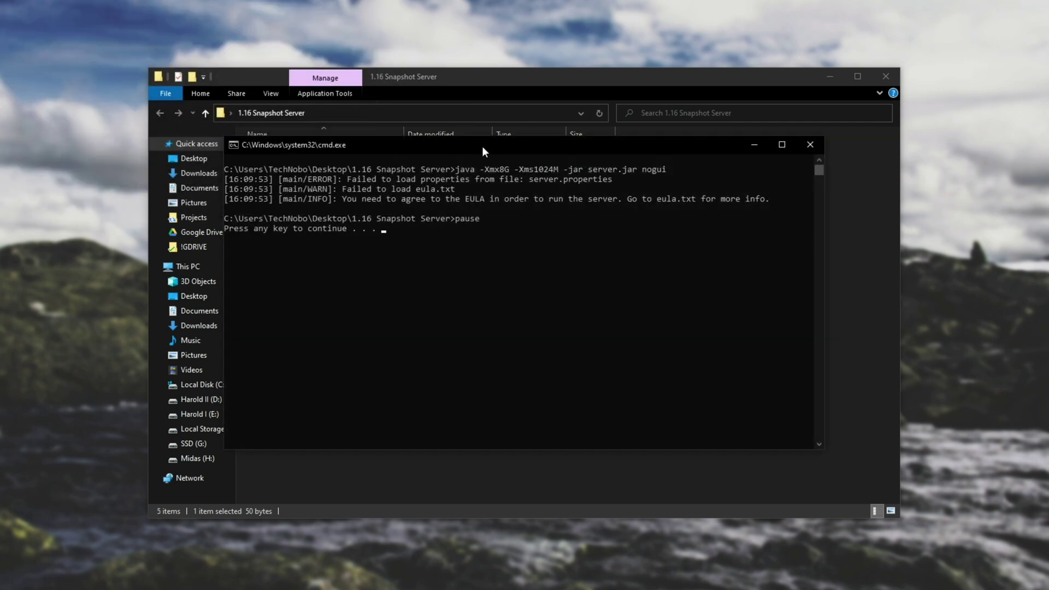
{"action": "left_click_drag", "start_coordinate": [482, 146], "coordinate": [559, 215]}
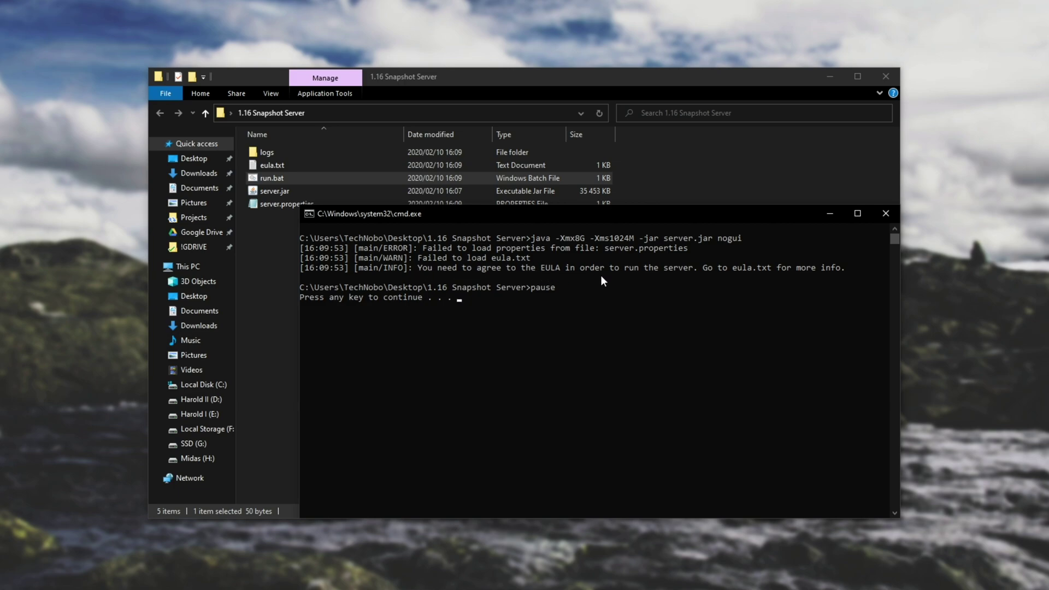
{"action": "key", "text": "Return"}
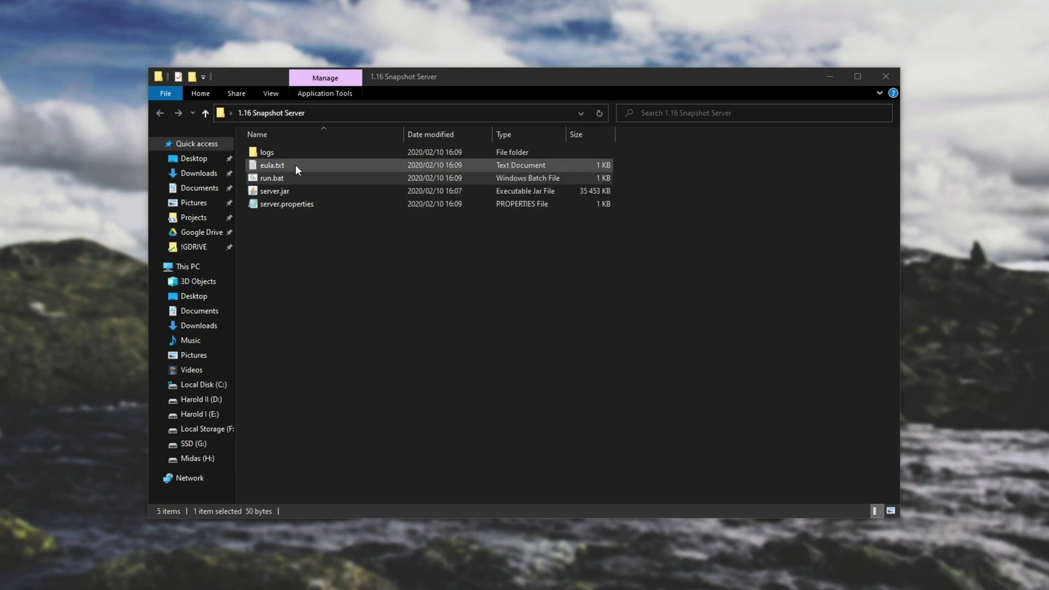
Step: Set eula=true in eula.txt, then save and close the file
{"action": "double_click", "coordinate": [275, 164]}
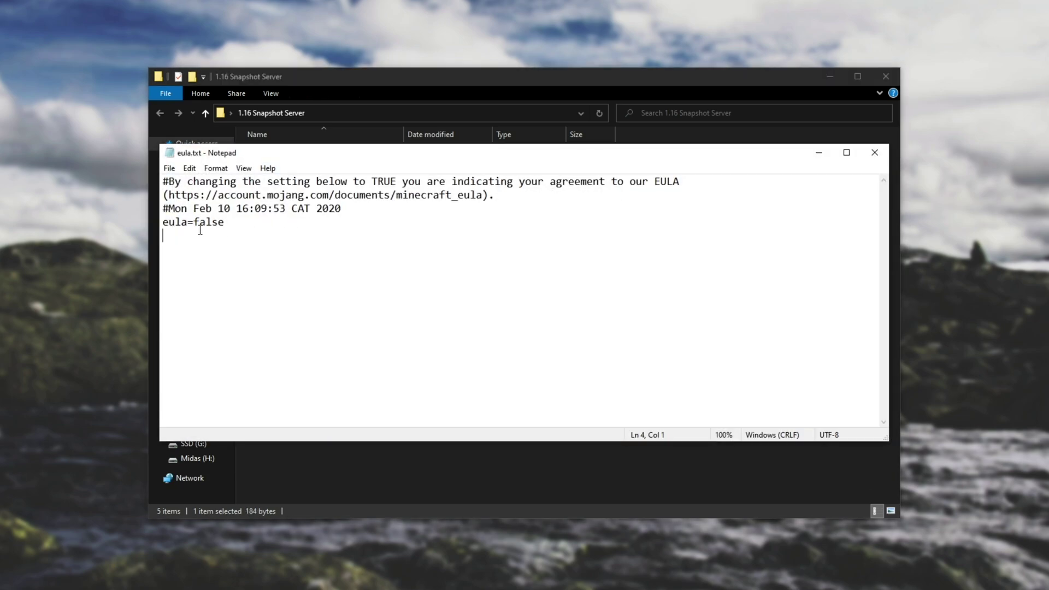
{"action": "left_click_drag", "start_coordinate": [194, 223], "coordinate": [226, 226]}
{"action": "type", "text": "true"}
{"action": "left_click", "coordinate": [875, 154]}
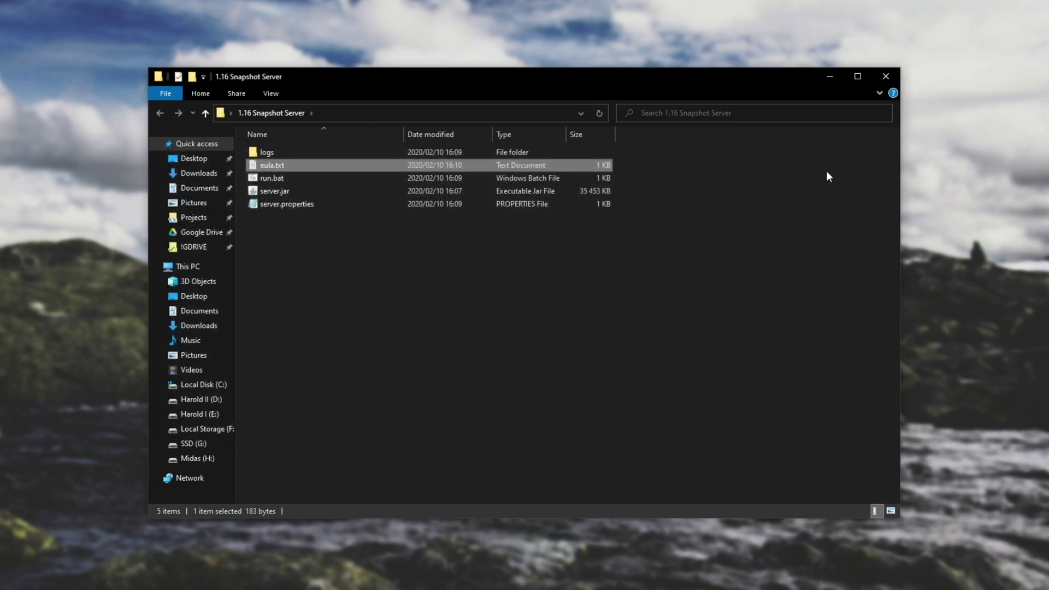
Step: Open server.properties and examine its settings, in particular the server-port line
{"action": "double_click", "coordinate": [500, 208]}
{"action": "scroll", "coordinate": [502, 208], "scroll_direction": "down", "scroll_amount": 10}
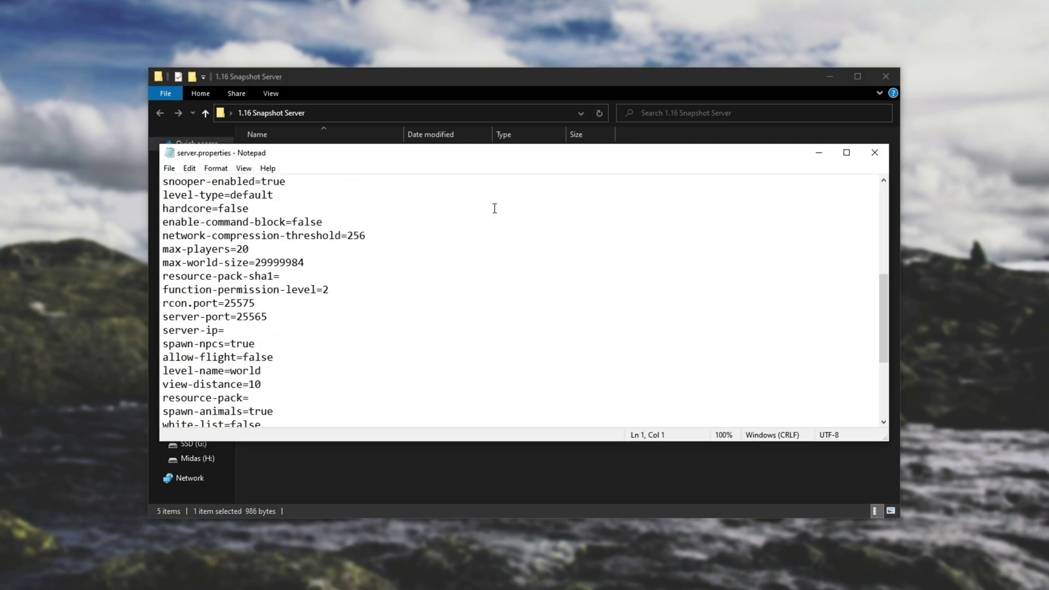
{"action": "scroll", "coordinate": [494, 208], "scroll_direction": "up", "scroll_amount": 4}
{"action": "scroll", "coordinate": [495, 208], "scroll_direction": "up", "scroll_amount": 6}
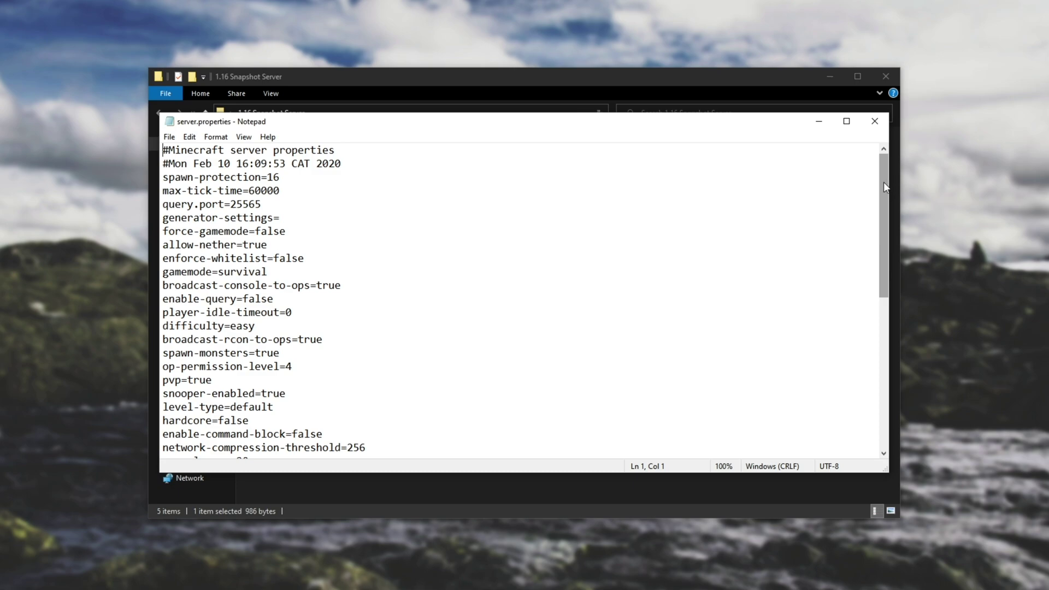
{"action": "left_click_drag", "start_coordinate": [882, 183], "coordinate": [851, 350]}
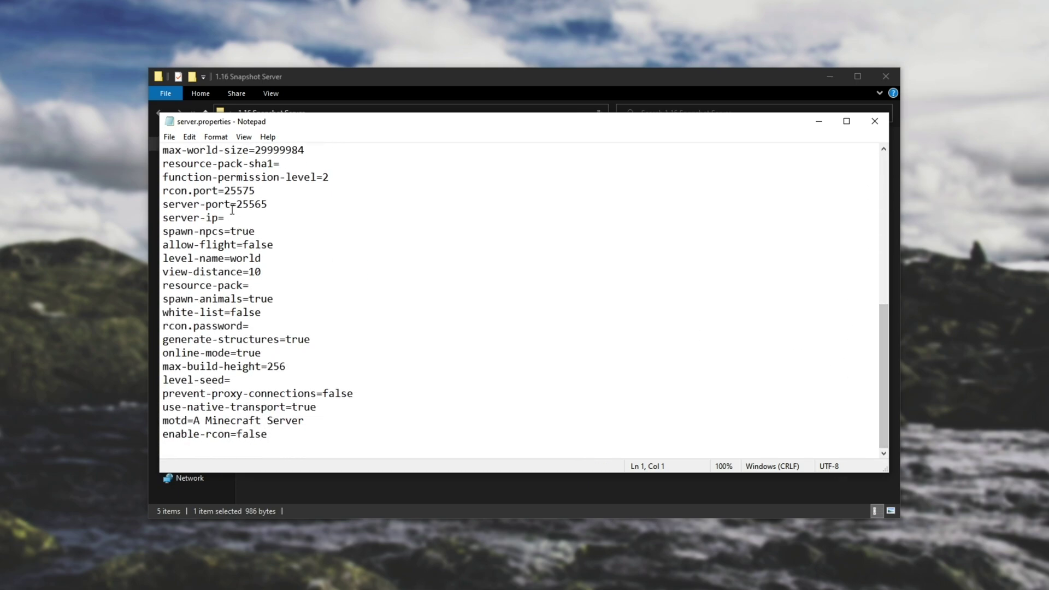
{"action": "left_click_drag", "start_coordinate": [231, 204], "coordinate": [155, 205]}
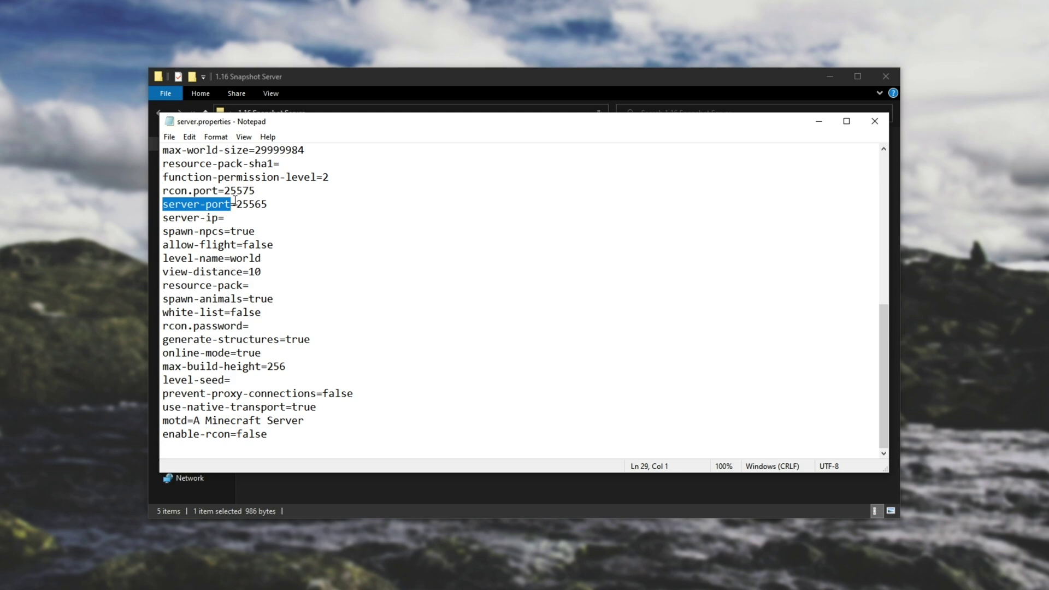
{"action": "left_click_drag", "start_coordinate": [236, 204], "coordinate": [274, 199]}
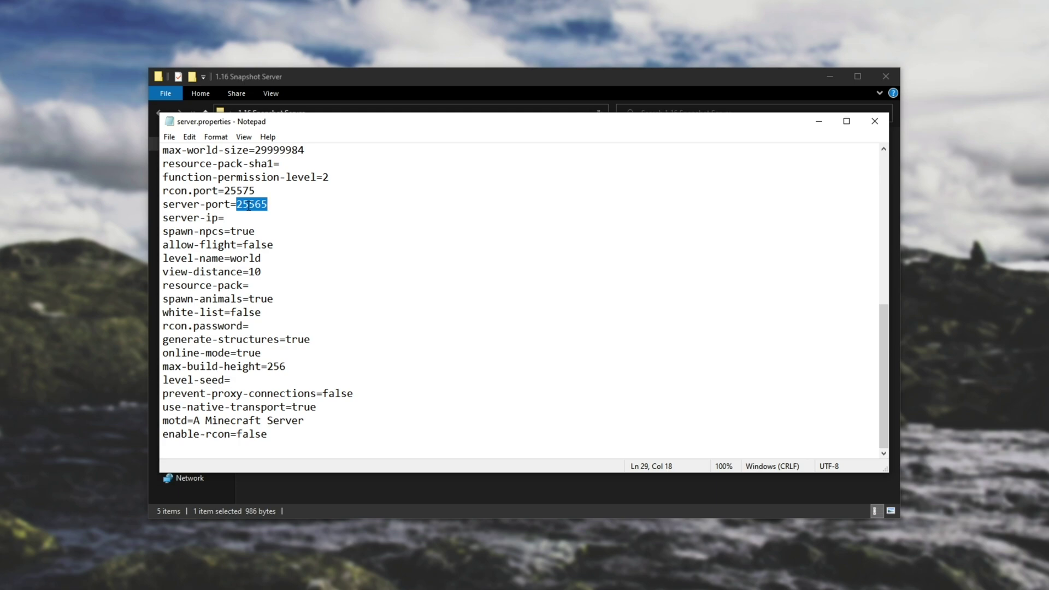
Step: Set the motd in server.properties to TroubleChute, then save and close the file
{"action": "left_click_drag", "start_coordinate": [194, 421], "coordinate": [310, 422]}
{"action": "type", "text": "TroubleChute"}
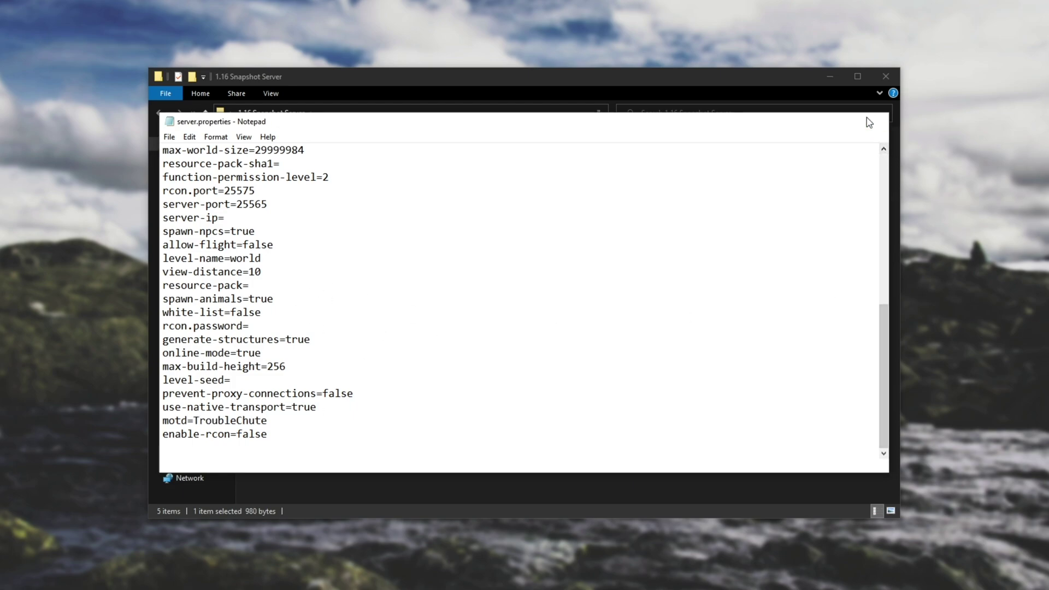
{"action": "left_click", "coordinate": [872, 121]}
Step: Start the server with run.bat and move the folder window aside so both it and the console can be seen
{"action": "left_click", "coordinate": [345, 180]}
{"action": "double_click", "coordinate": [344, 180]}
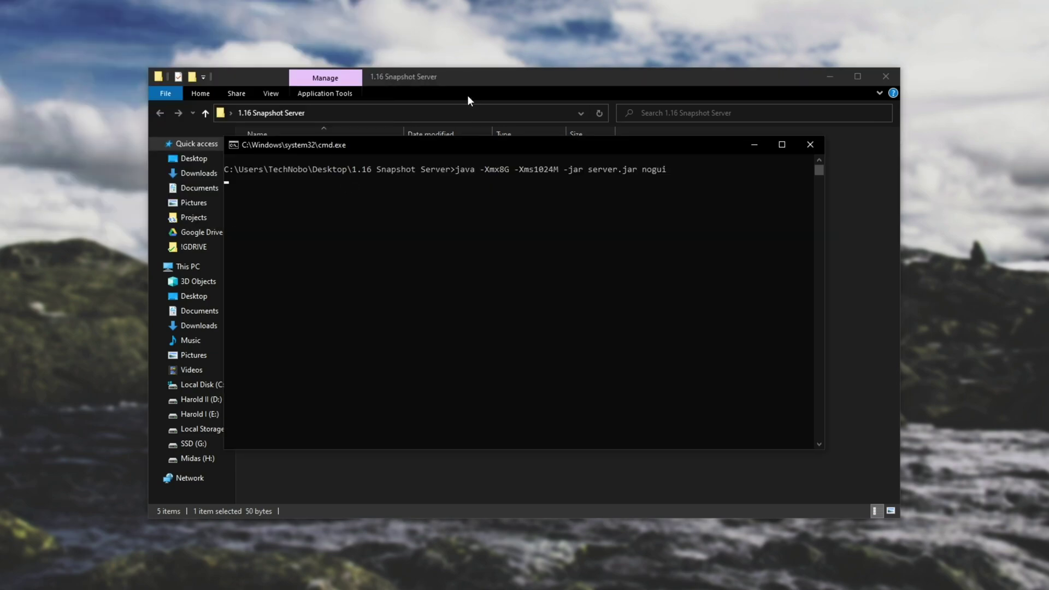
{"action": "left_click_drag", "start_coordinate": [468, 95], "coordinate": [303, 27]}
{"action": "left_click", "coordinate": [792, 209]}
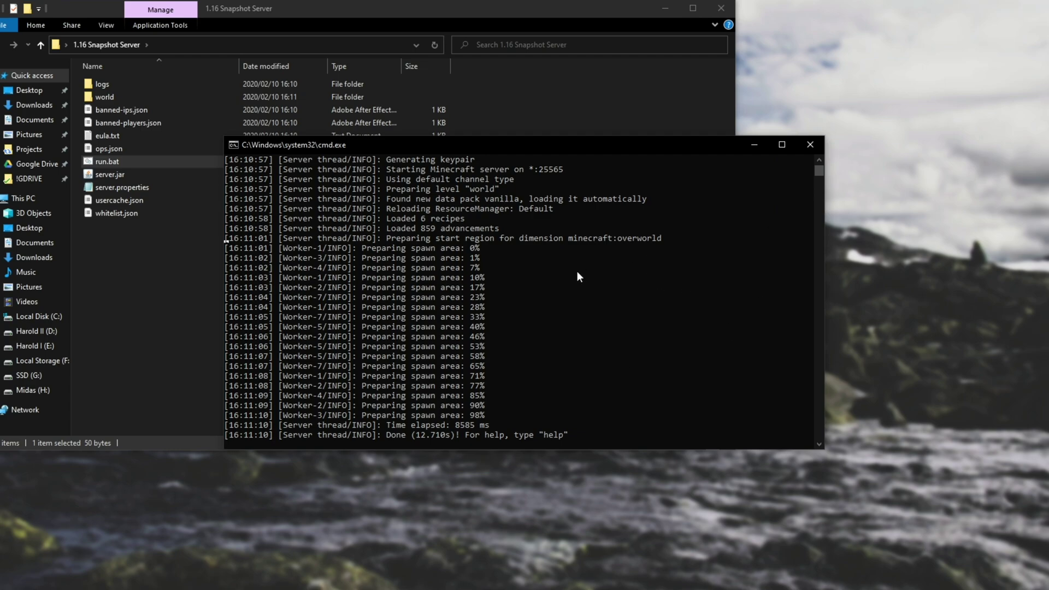
Step: Switch to the Minecraft Launcher, start the latest snapshot 20w06a and open the multiplayer server list
{"action": "key", "text": "alt+Tab"}
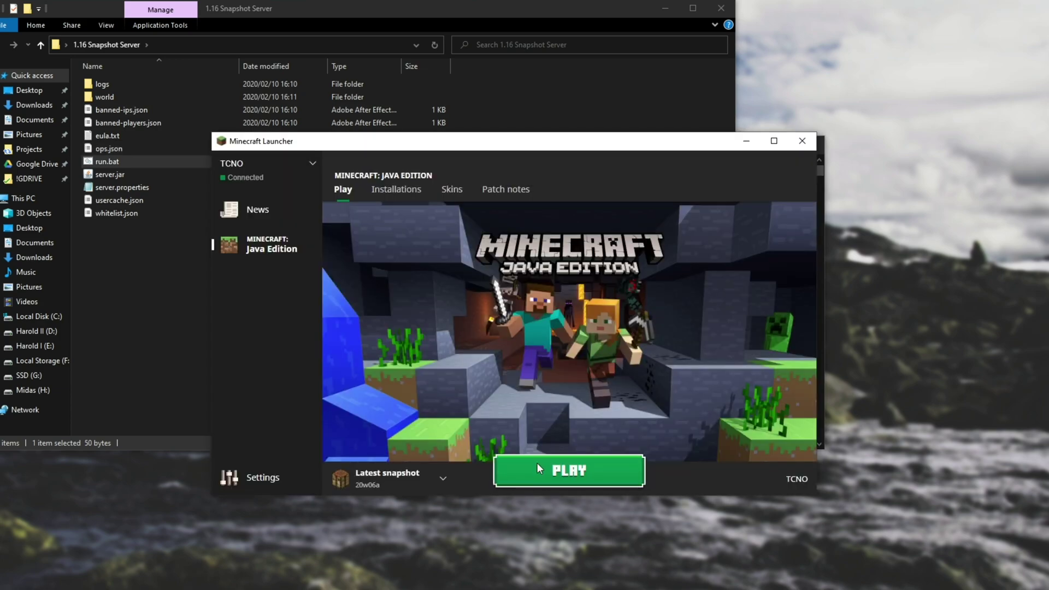
{"action": "left_click", "coordinate": [537, 464]}
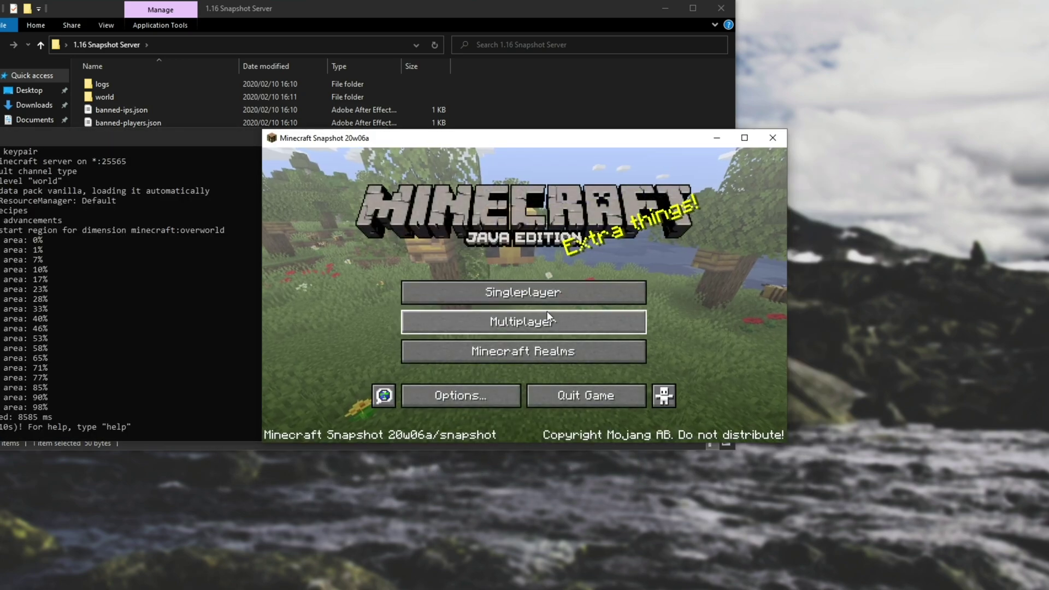
{"action": "left_click", "coordinate": [548, 313]}
{"action": "left_click", "coordinate": [458, 326]}
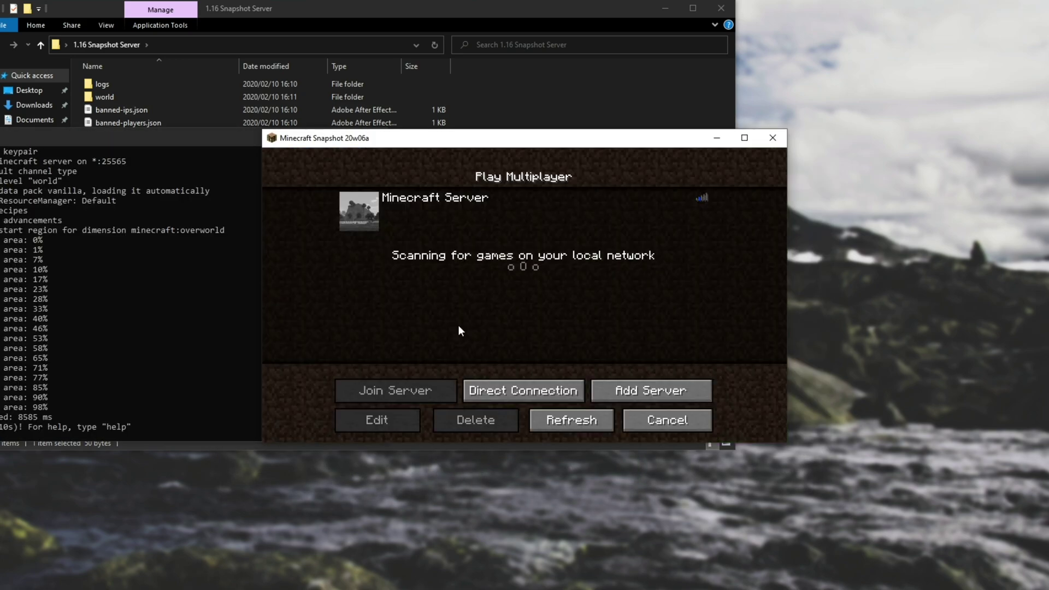
Step: Add a multiplayer server named Whatever with the address 127.0.0.1 and join it
{"action": "left_click", "coordinate": [632, 390]}
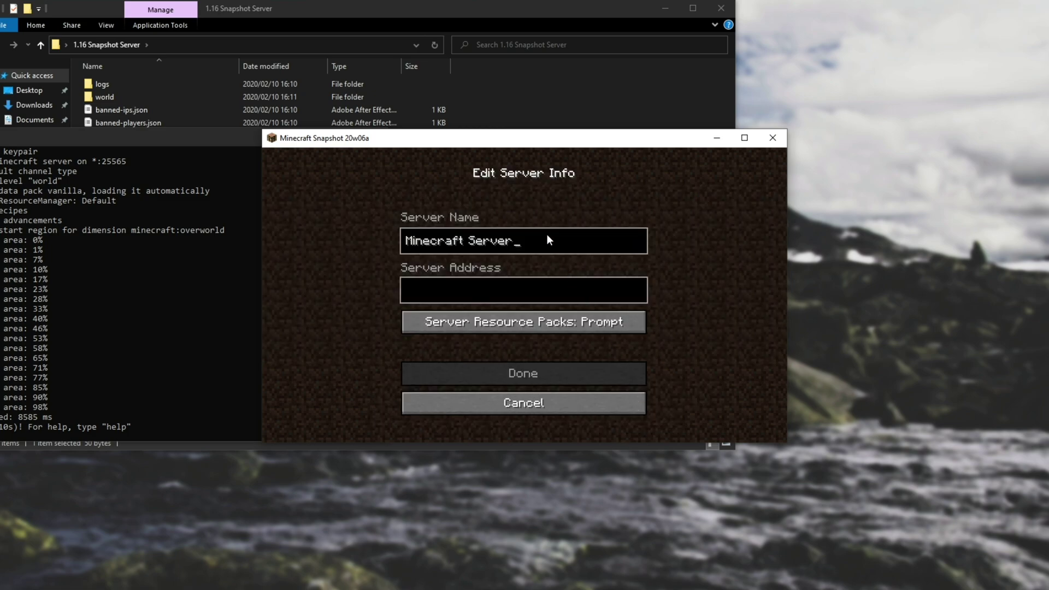
{"action": "key", "text": "ctrl+a"}
{"action": "key", "text": "BackSpace"}
{"action": "type", "text": "Whatever"}
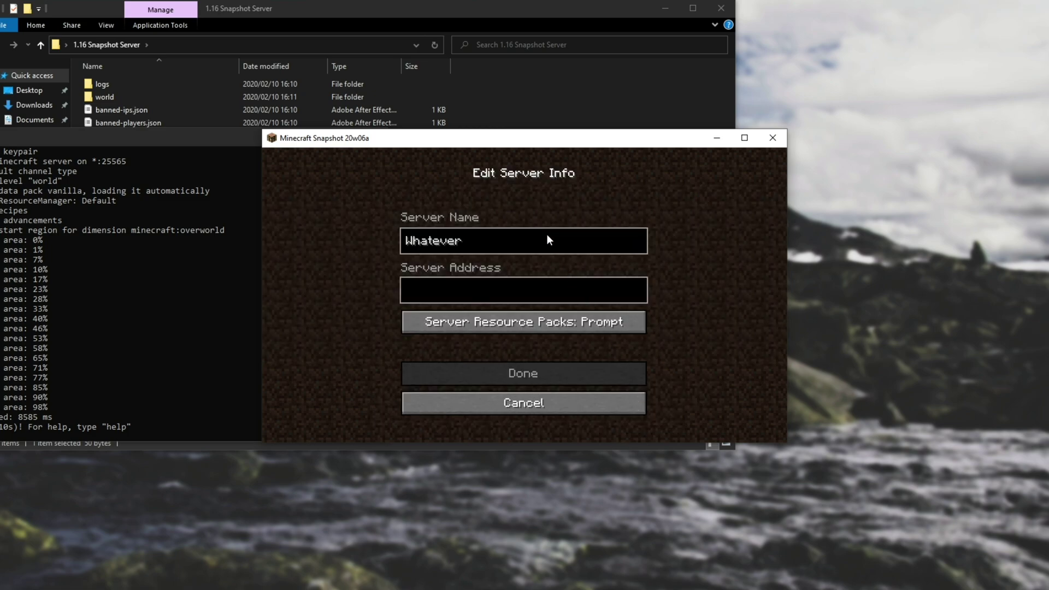
{"action": "type", "text": "localhost"}
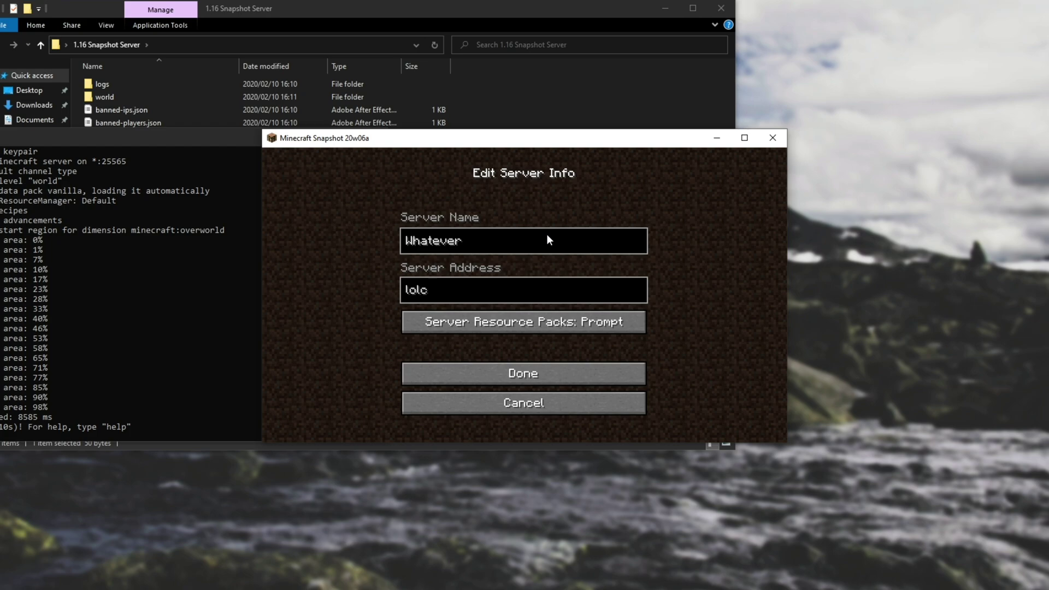
{"action": "key", "text": "ctrl+a"}
{"action": "key", "text": "BackSpace"}
{"action": "type", "text": "127.0.0.1"}
{"action": "left_click", "coordinate": [540, 368]}
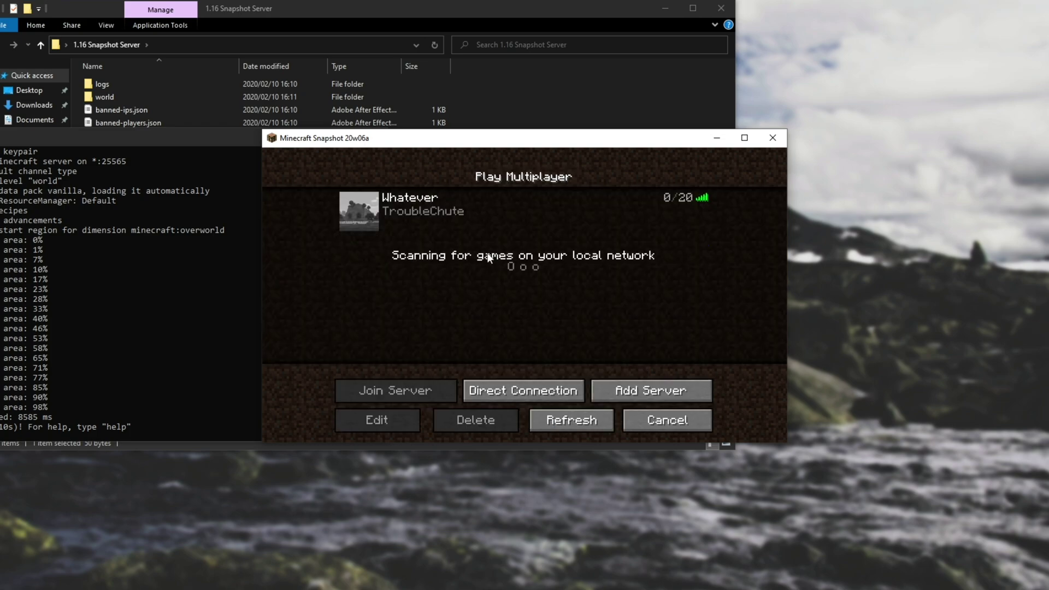
{"action": "left_click", "coordinate": [365, 211]}
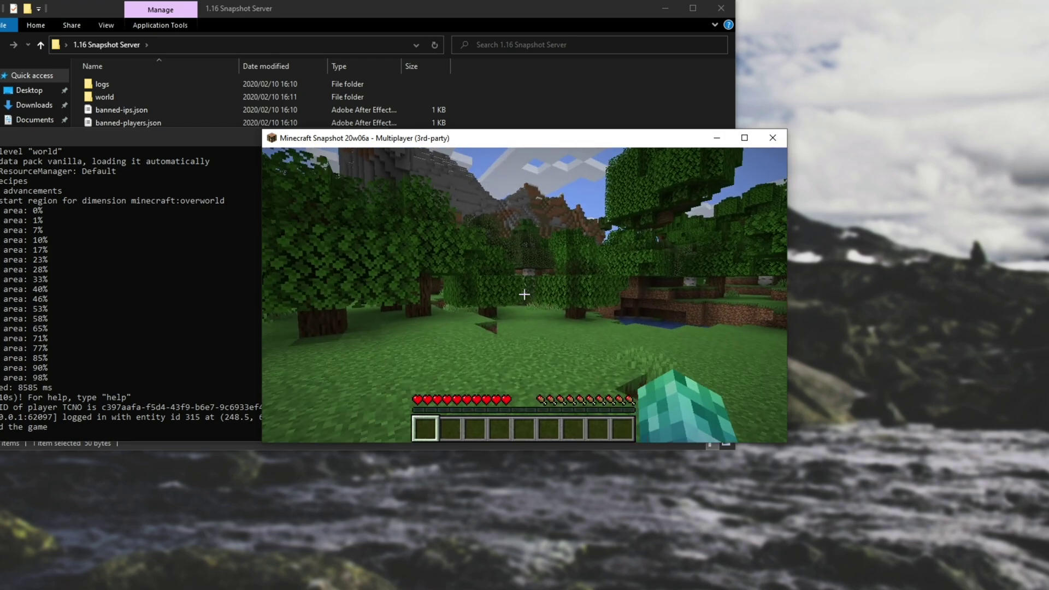
Step: Try the in-game chat commands /gamemode c, /gmc and /op
{"action": "key", "text": "slash"}
{"action": "type", "text": "gamemode c"}
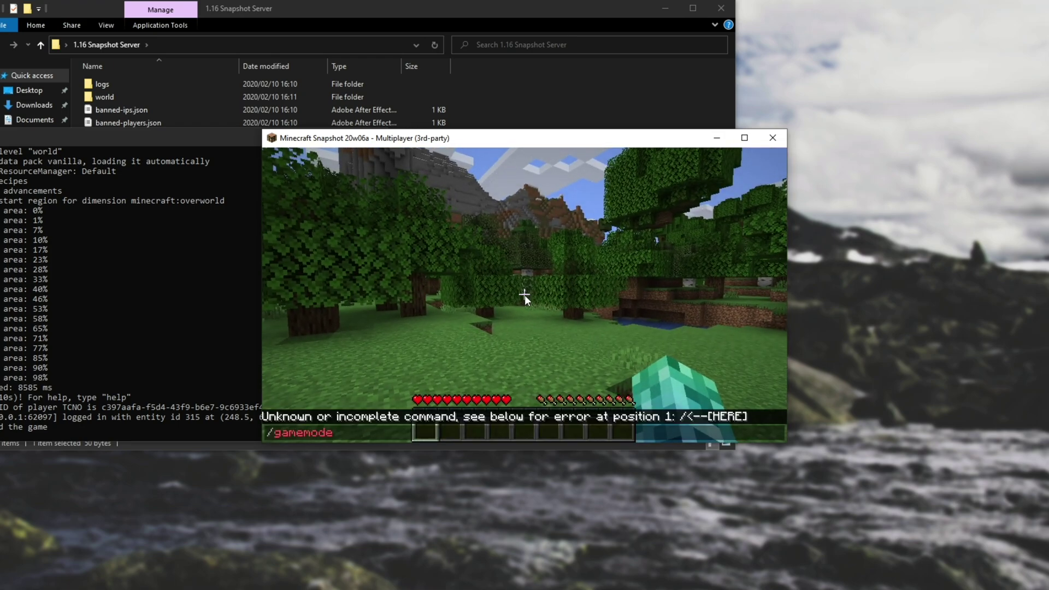
{"action": "key", "text": "Return"}
{"action": "key", "text": "slash"}
{"action": "type", "text": "gmc"}
{"action": "key", "text": "Return"}
{"action": "key", "text": "slash"}
{"action": "type", "text": "op"}
{"action": "key", "text": "Return"}
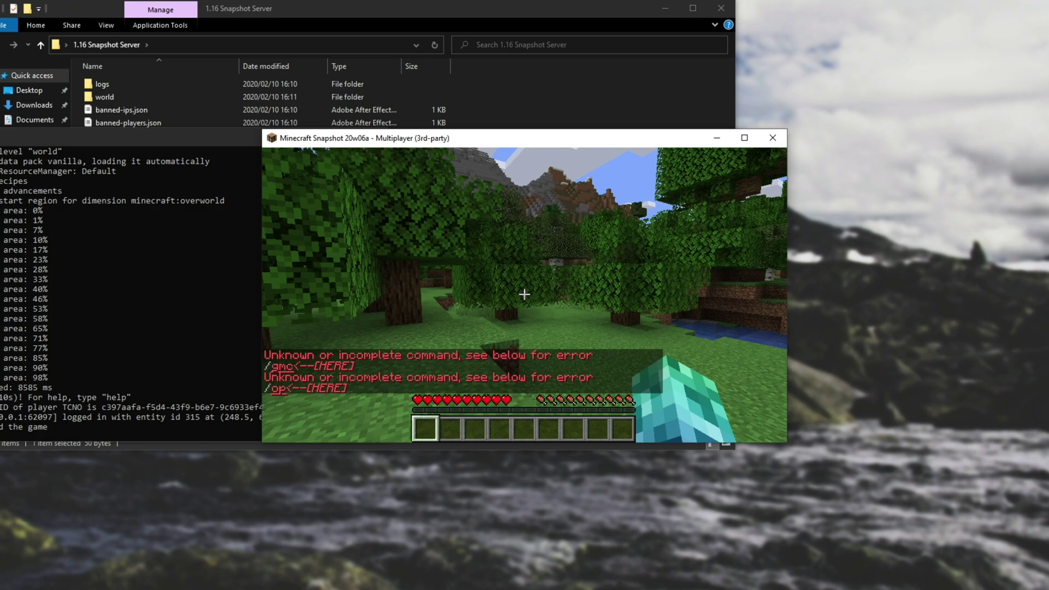
Step: Pause the game and switch to the server console to grant the player operator rights with the op command and their username
{"action": "key", "text": "Escape"}
{"action": "left_click", "coordinate": [86, 147]}
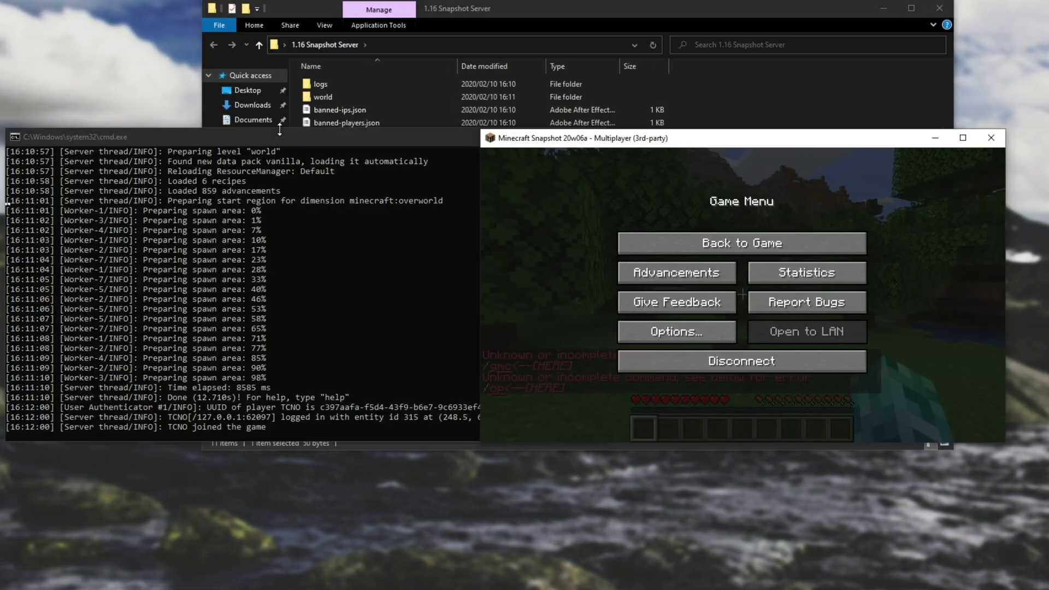
{"action": "type", "text": "op"}
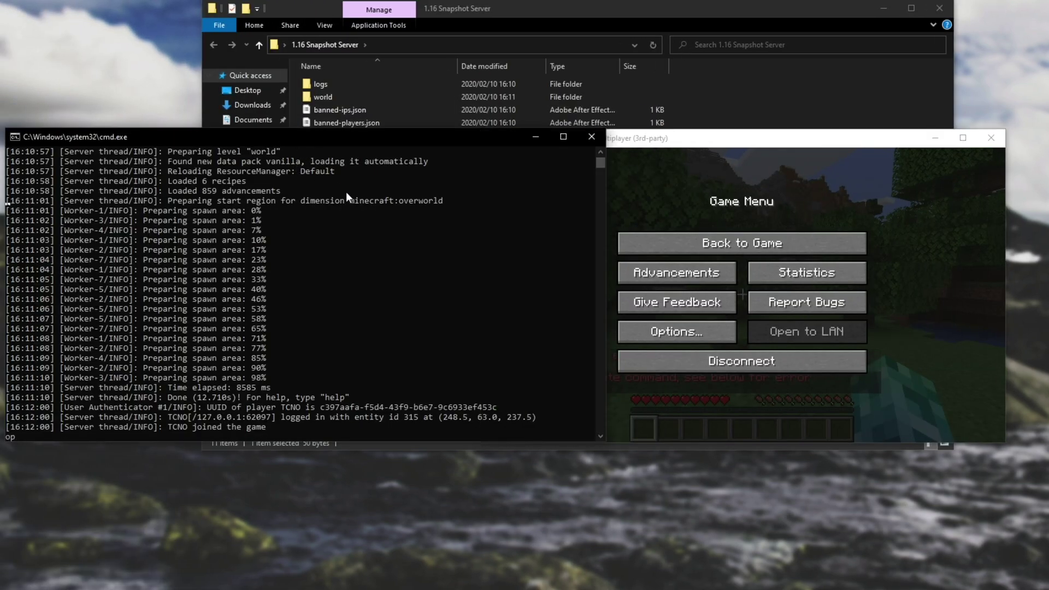
{"action": "type", "text": " TCNO"}
{"action": "key", "text": "Return"}
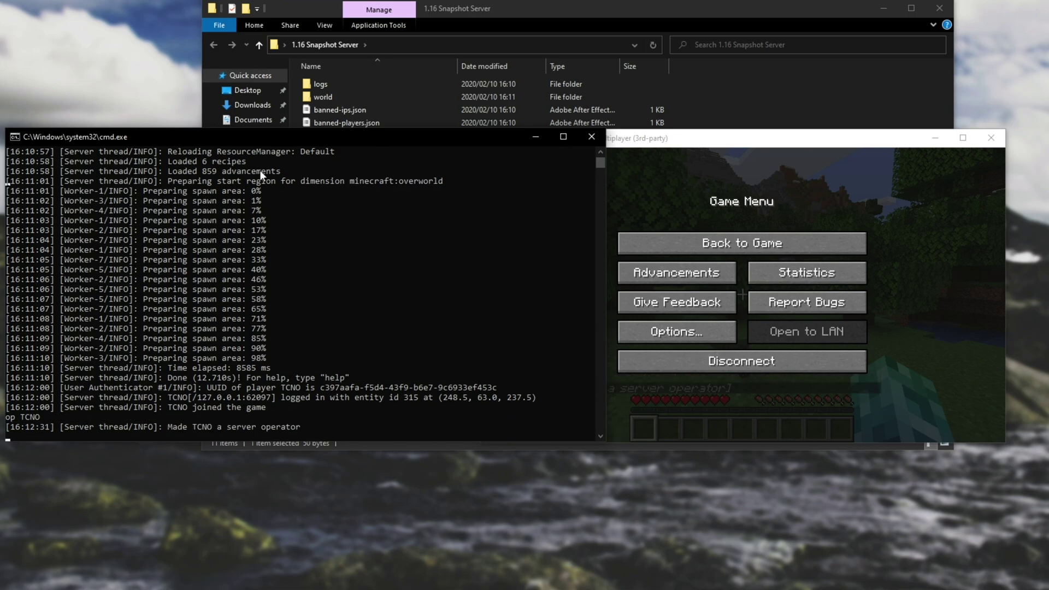
Step: Return to the game and change the game mode with /gamemode creative
{"action": "left_click", "coordinate": [742, 243]}
{"action": "left_click", "coordinate": [742, 243]}
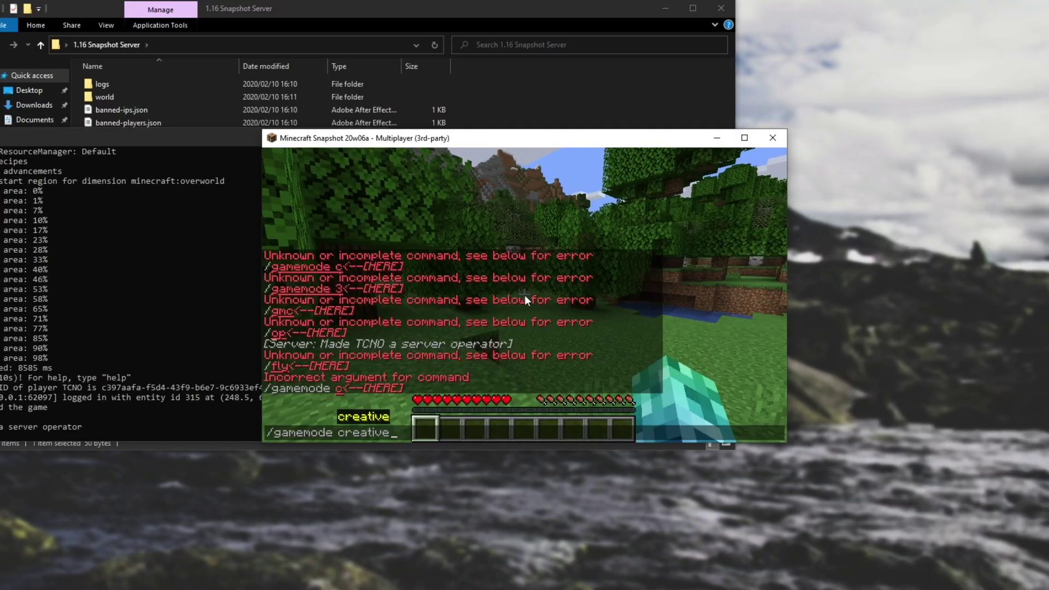
{"action": "key", "text": "Return"}
Step: Fly up above the forest and view the surrounding terrain of the server world
{"action": "key", "text": "space"}
{"action": "key", "text": "space"}
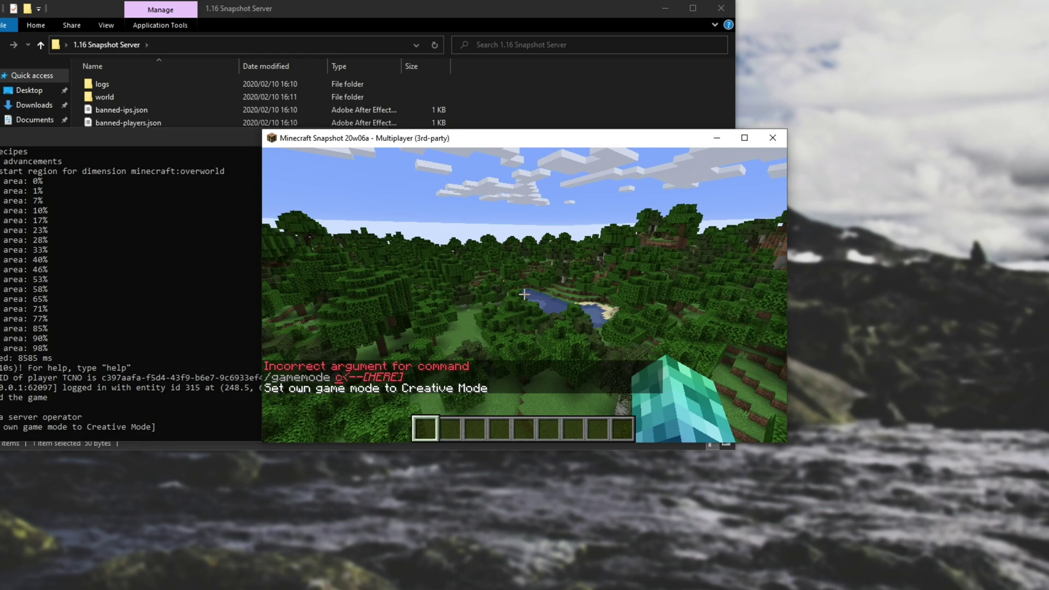
{"action": "key", "text": "space"}
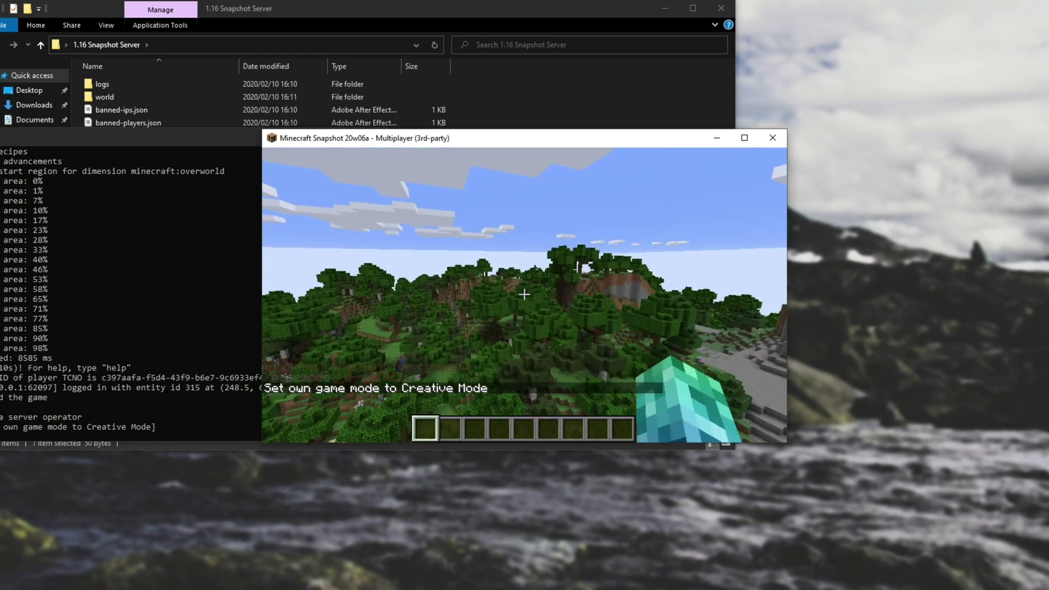
{"action": "key", "text": "w"}
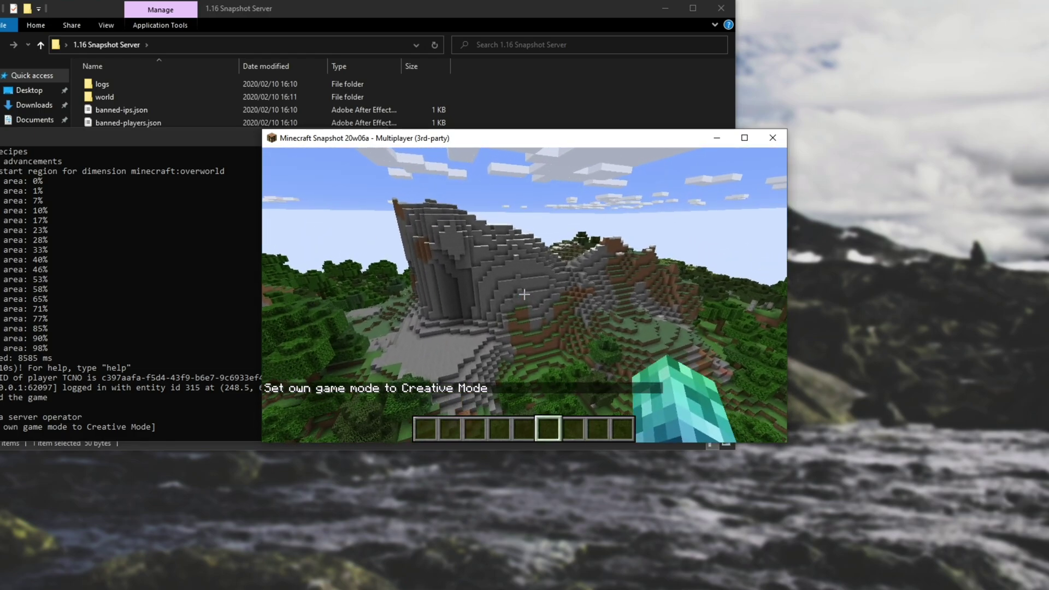
Step: Fly over the stone mountain to its snowy top and look out over the surrounding forest
{"action": "key", "text": "7"}
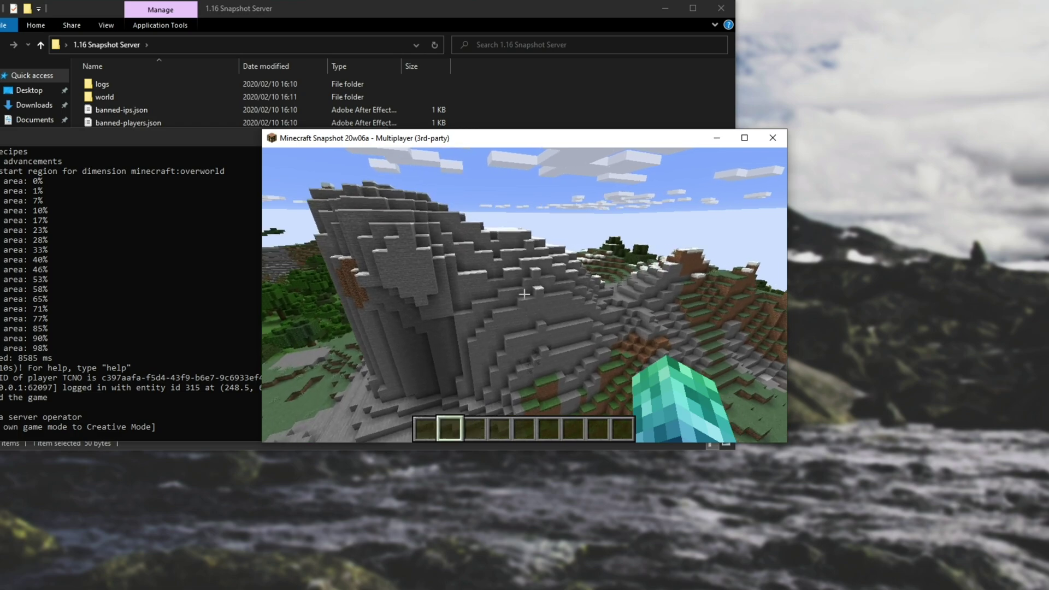
{"action": "scroll", "coordinate": [525, 296], "scroll_direction": "up", "scroll_amount": 5}
{"action": "key", "text": "w"}
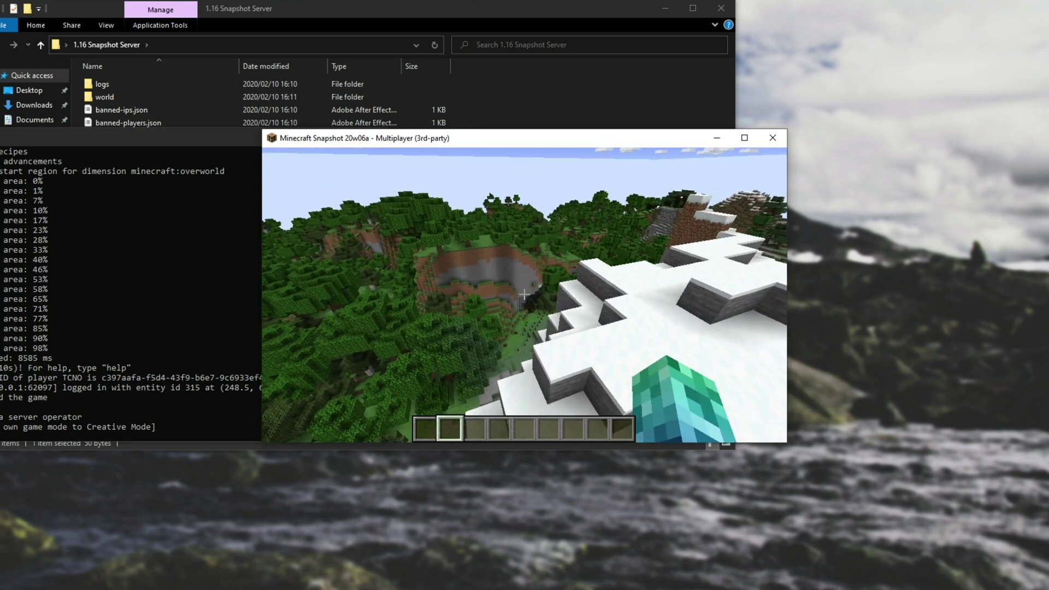
{"action": "key", "text": "w"}
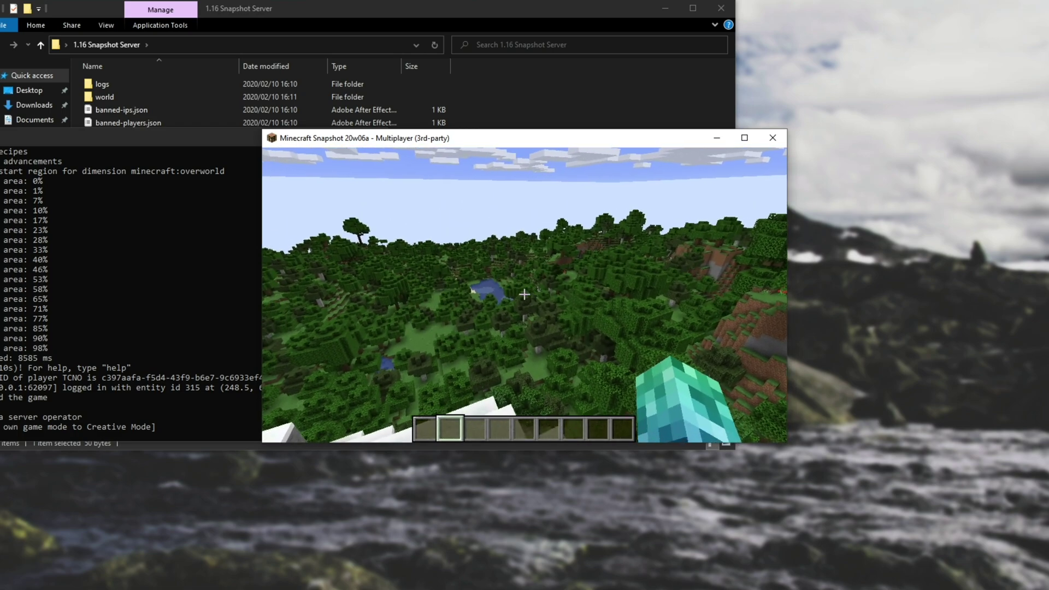
{"action": "key", "text": "s"}
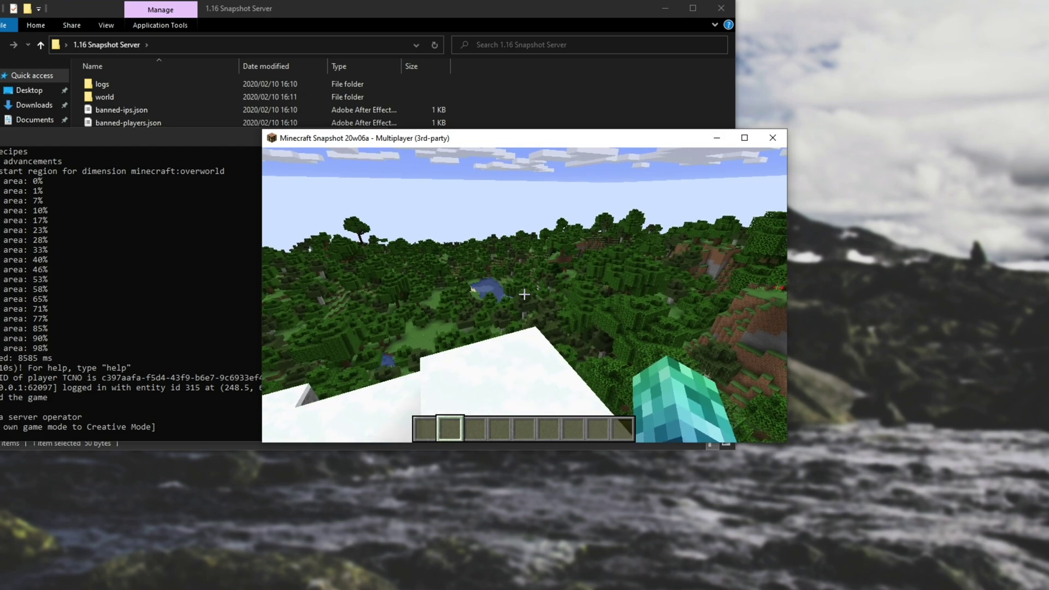
{"action": "key", "text": "s"}
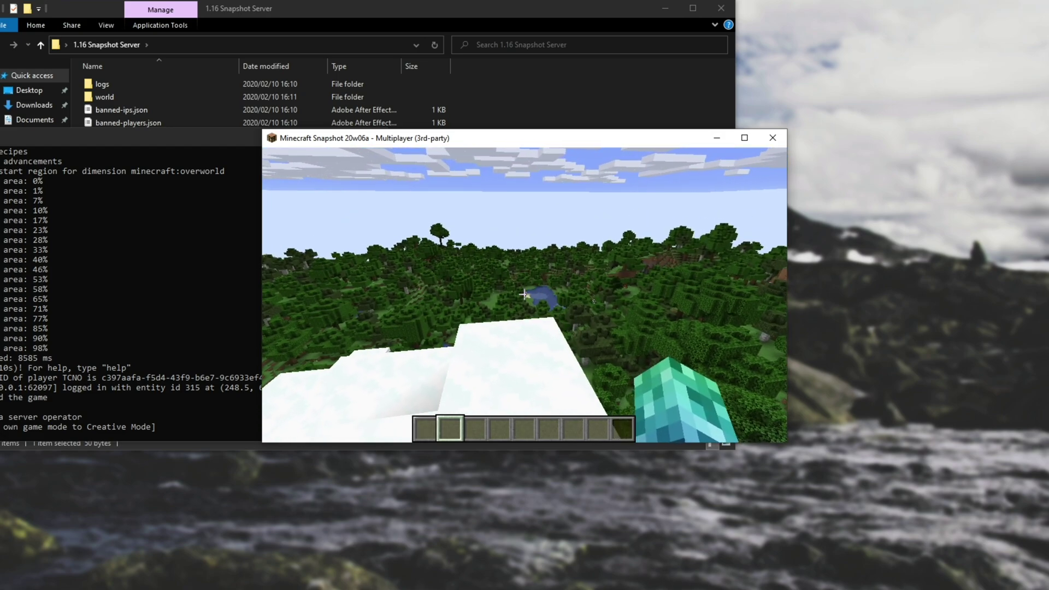
{"action": "key", "text": "a"}
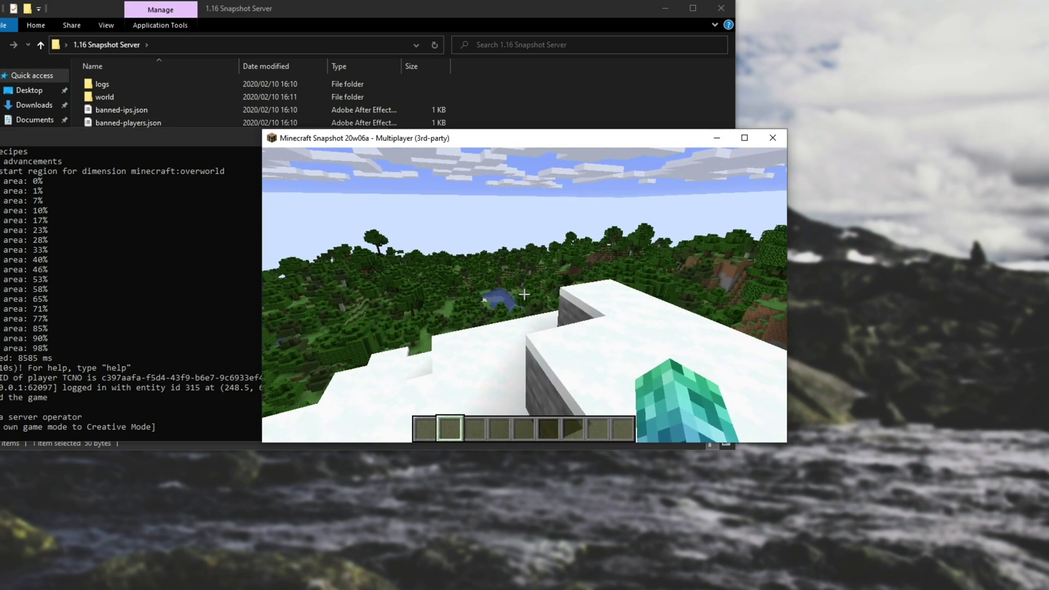
{"action": "key", "text": "d"}
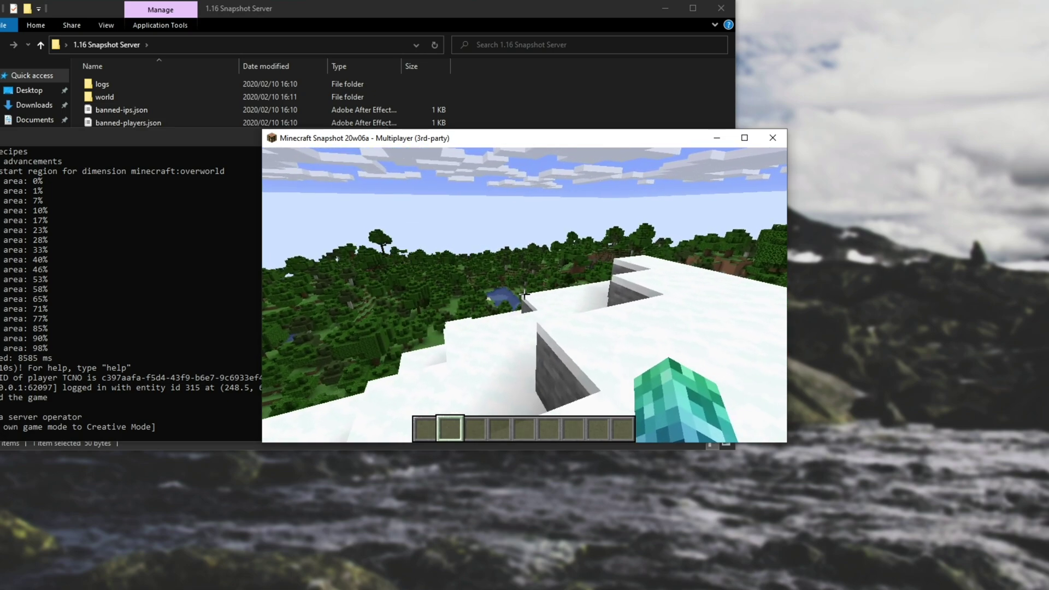
Step: Disconnect from the multiplayer server and minimize the game window to get back to the server console
{"action": "key", "text": "Escape"}
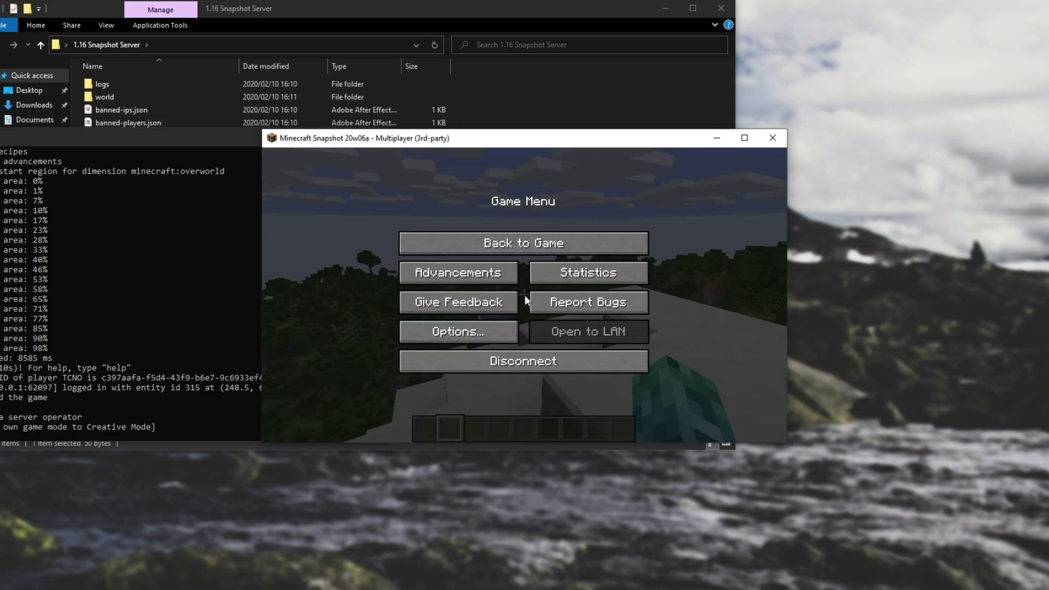
{"action": "left_click", "coordinate": [532, 365]}
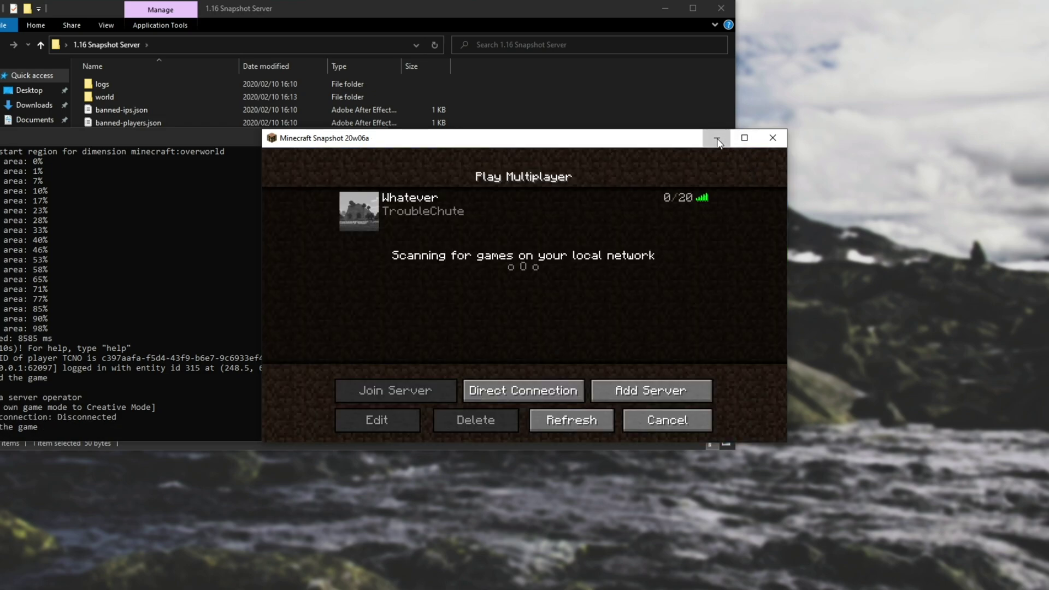
{"action": "left_click", "coordinate": [718, 140]}
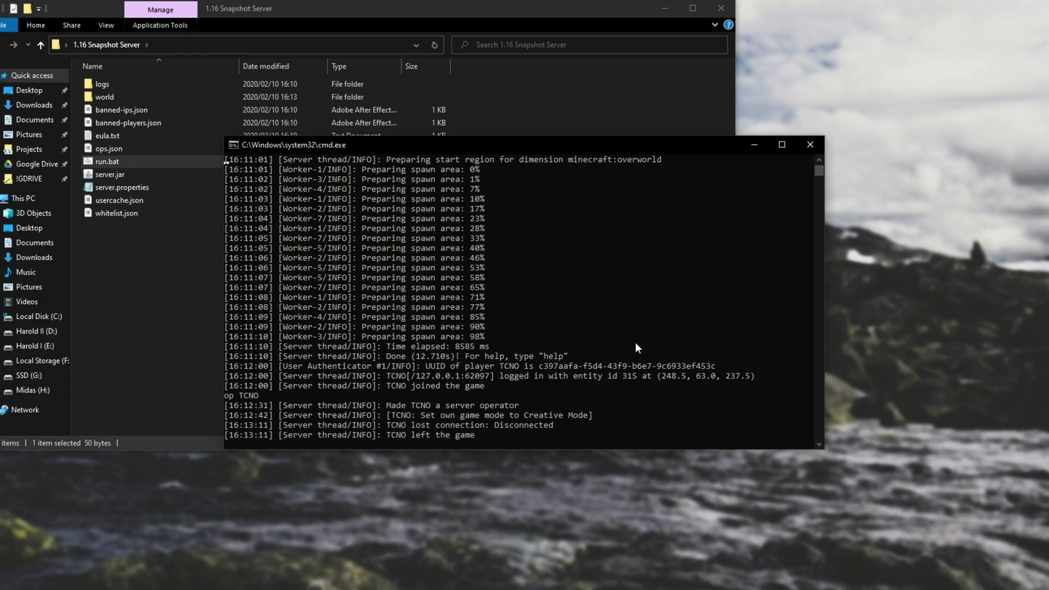
Step: Save the world from the server console with the save-all command
{"action": "type", "text": "vel-"}
{"action": "type", "text": "all"}
{"action": "key", "text": "Return"}
Step: Try to shut down the server with the console commands quit, exit and close
{"action": "type", "text": "quit"}
{"action": "key", "text": "Return"}
{"action": "type", "text": "exit"}
{"action": "key", "text": "Return"}
{"action": "type", "text": "close"}
{"action": "key", "text": "Return"}
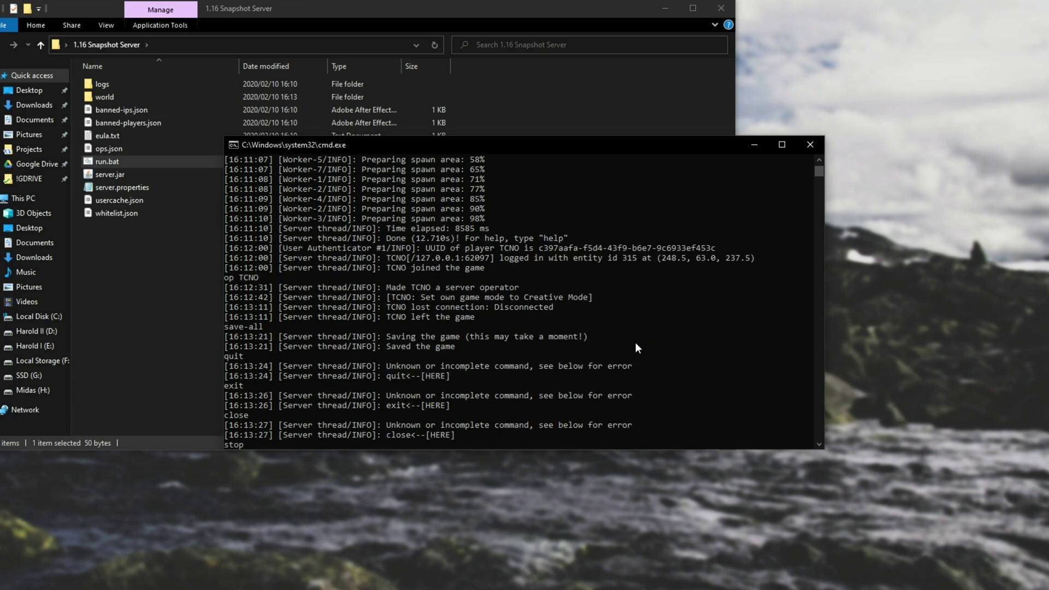
Step: Shut down the server with the stop command and dismiss the paused console
{"action": "type", "text": "stop"}
{"action": "key", "text": "Return"}
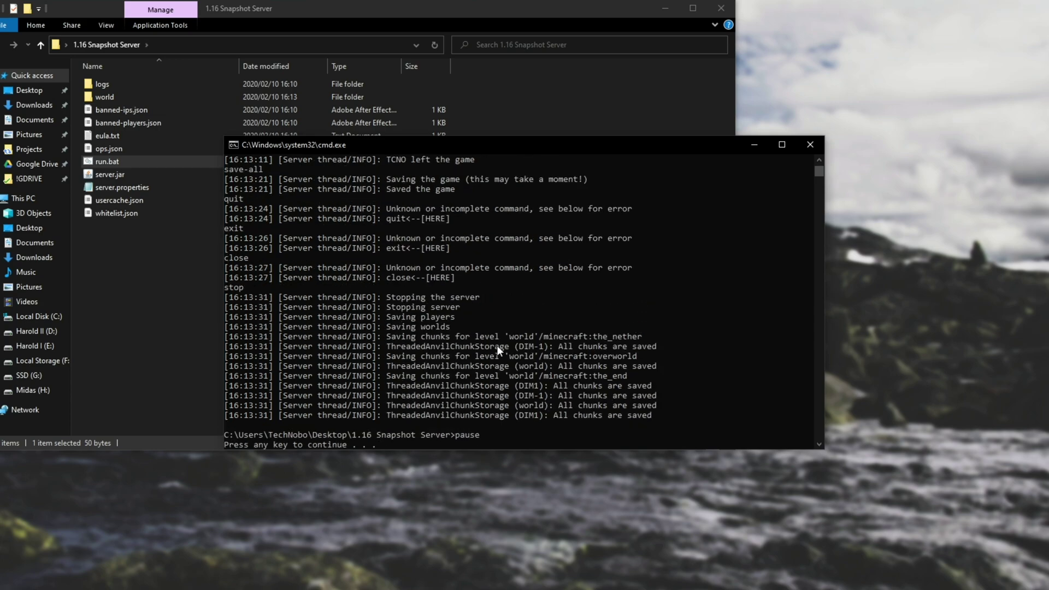
{"action": "key", "text": "Return"}
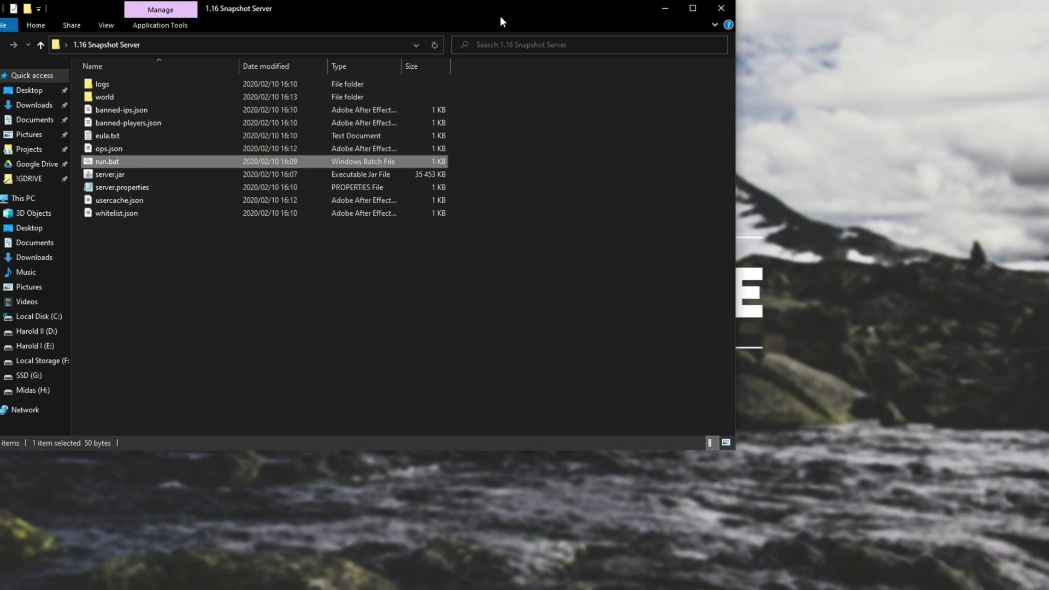
Step: Move the 1.16 Snapshot Server folder window to the middle of the desktop and leave no file selected
{"action": "left_click_drag", "start_coordinate": [500, 15], "coordinate": [665, 83]}
{"action": "left_click", "coordinate": [684, 321]}
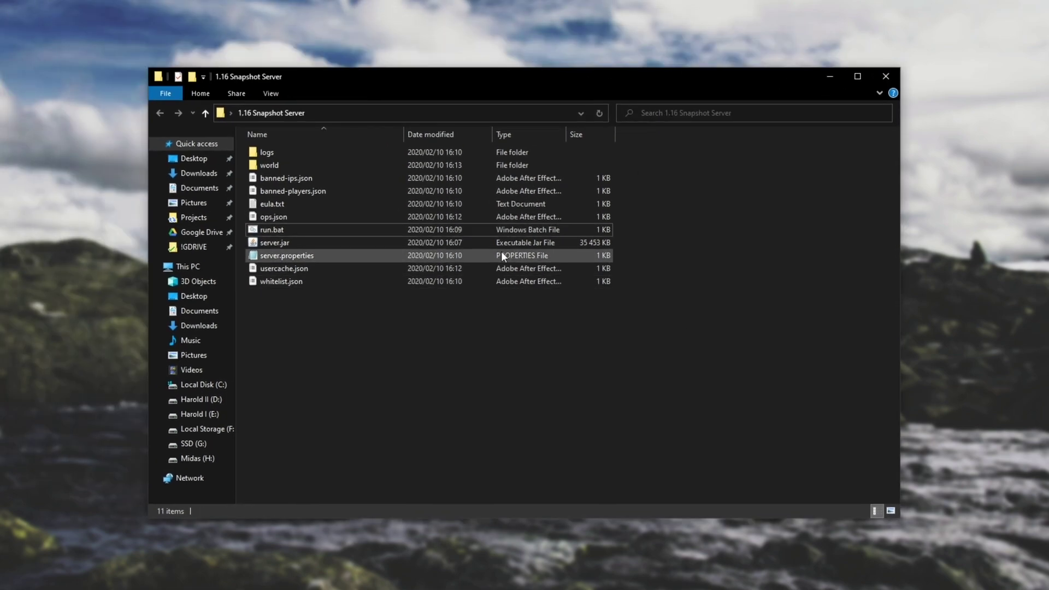
{"action": "left_click", "coordinate": [443, 232]}
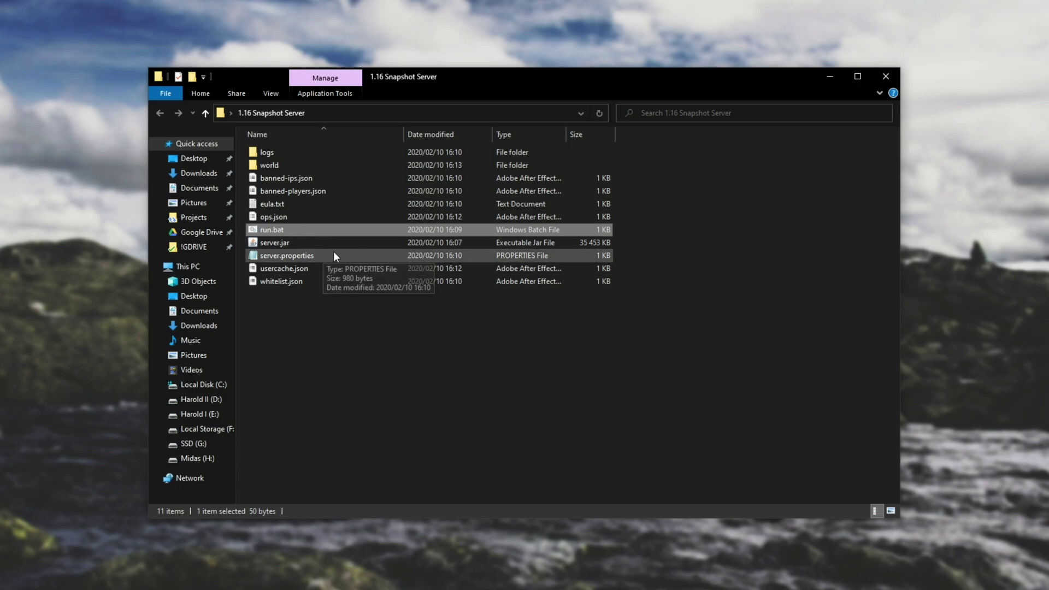
{"action": "left_click", "coordinate": [728, 259]}
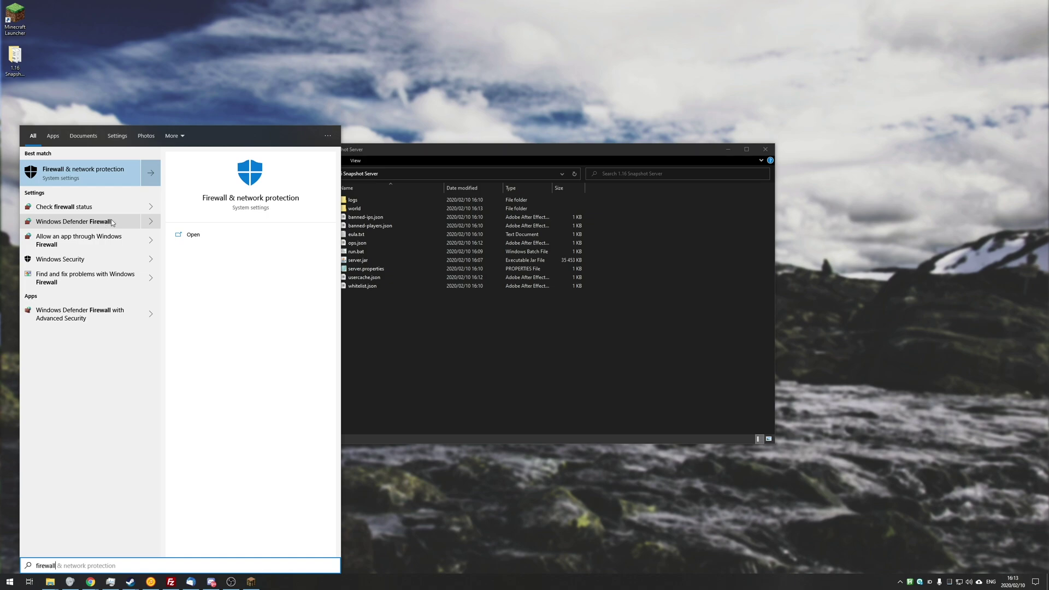
Step: Find and open Windows Defender Firewall, open its advanced settings and widen that window
{"action": "left_click", "coordinate": [54, 225]}
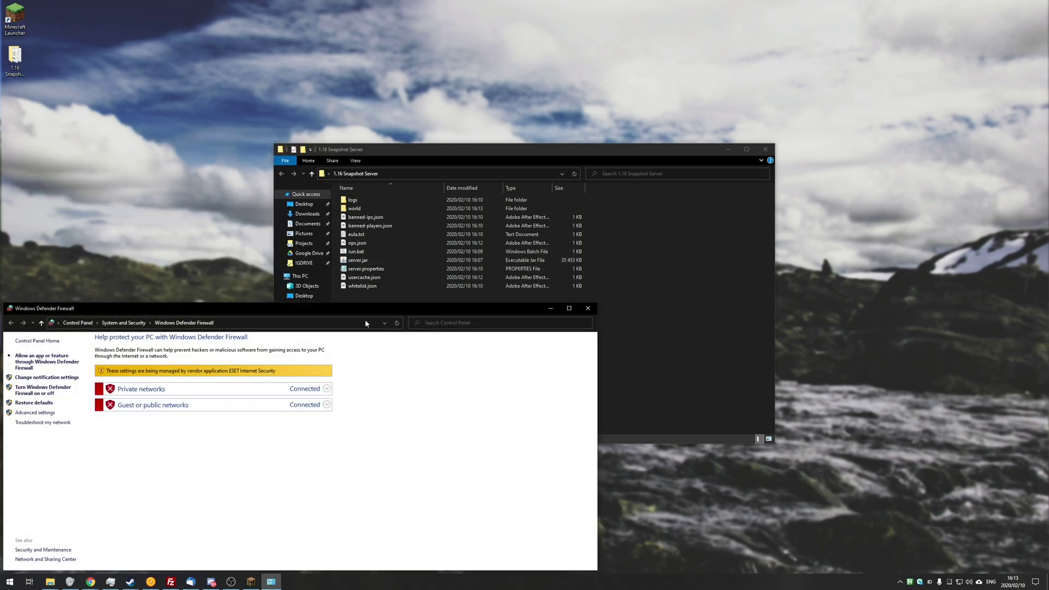
{"action": "left_click_drag", "start_coordinate": [355, 303], "coordinate": [586, 166]}
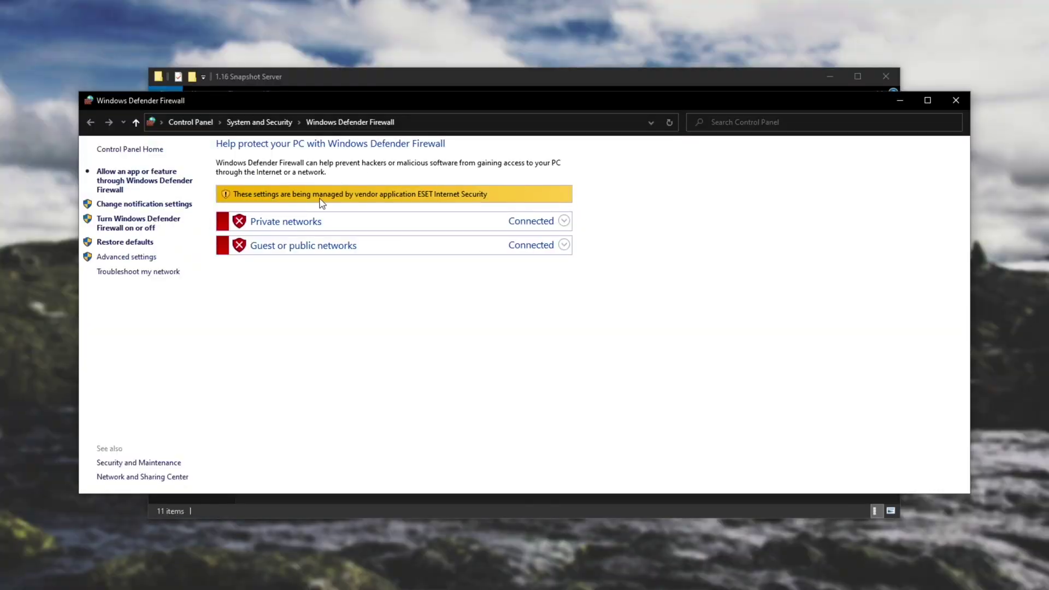
{"action": "left_click", "coordinate": [124, 257]}
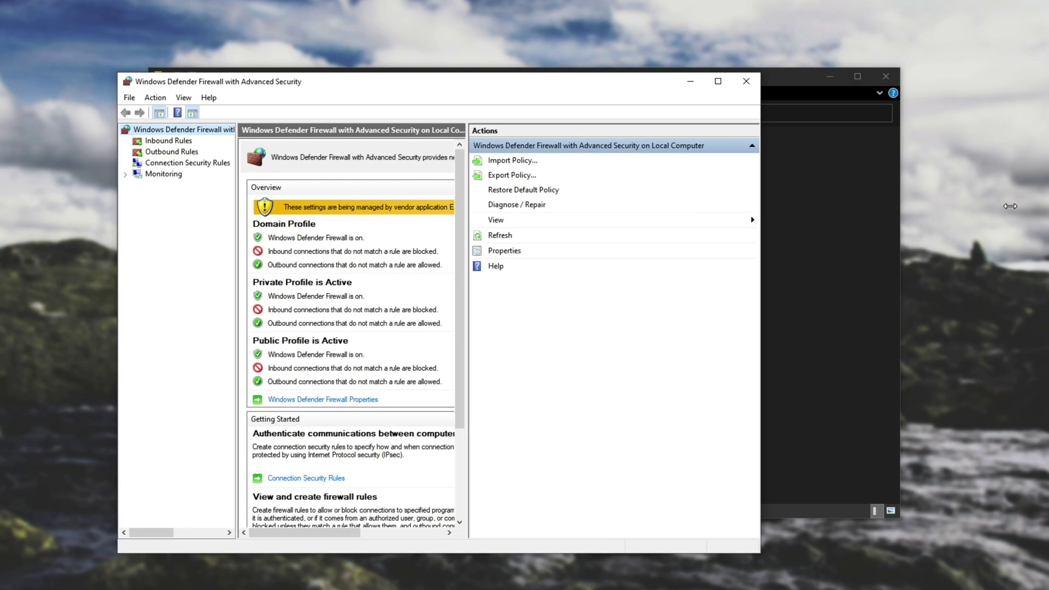
{"action": "left_click_drag", "start_coordinate": [759, 199], "coordinate": [949, 199]}
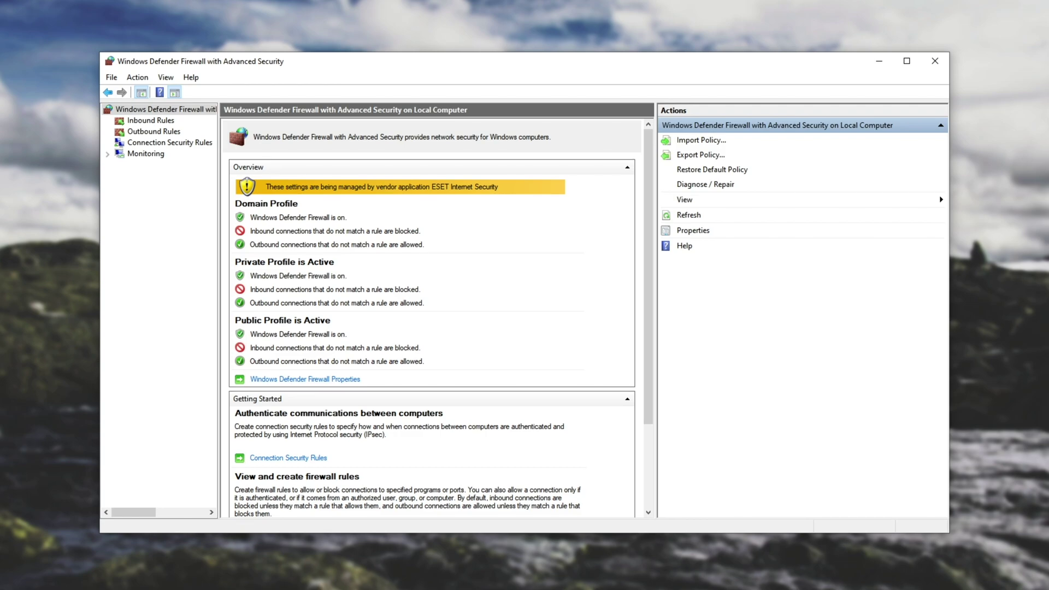
Step: Start a new inbound port rule in the firewall for TCP on specific local port 25565
{"action": "left_click", "coordinate": [152, 122]}
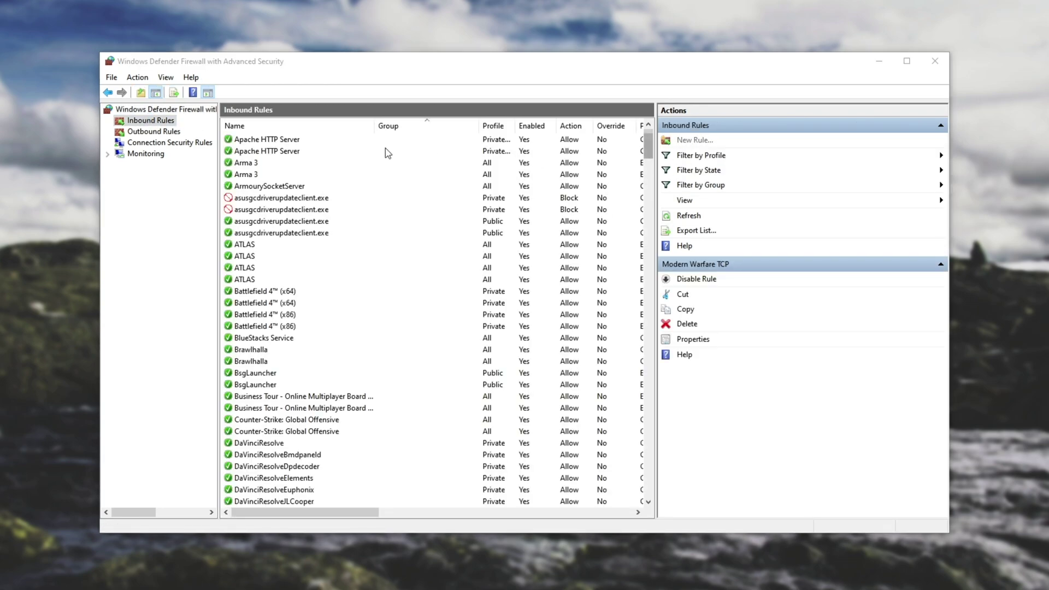
{"action": "left_click", "coordinate": [444, 256]}
{"action": "left_click", "coordinate": [651, 451]}
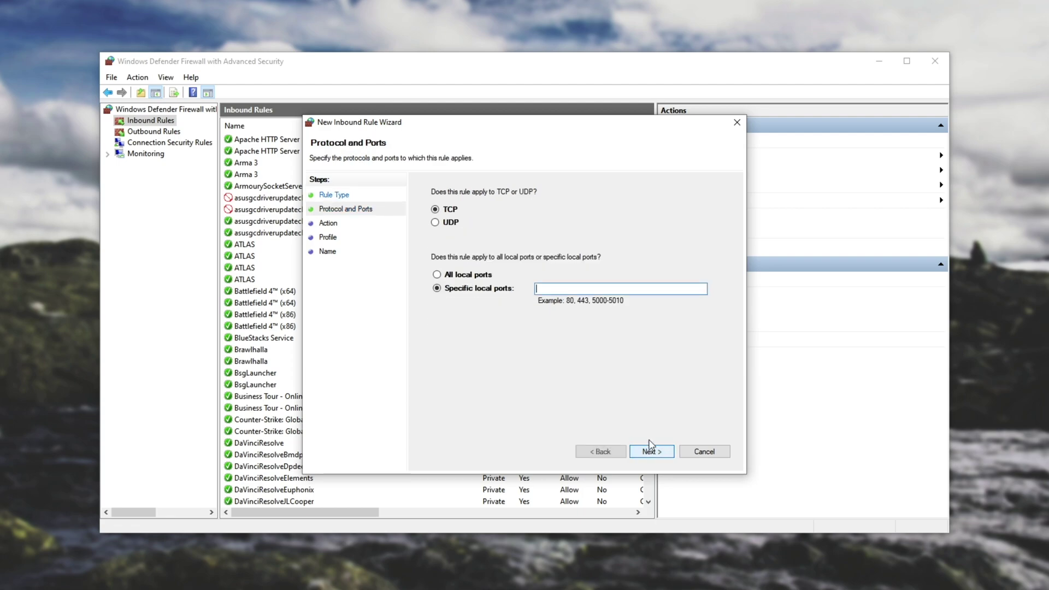
{"action": "left_click", "coordinate": [598, 291]}
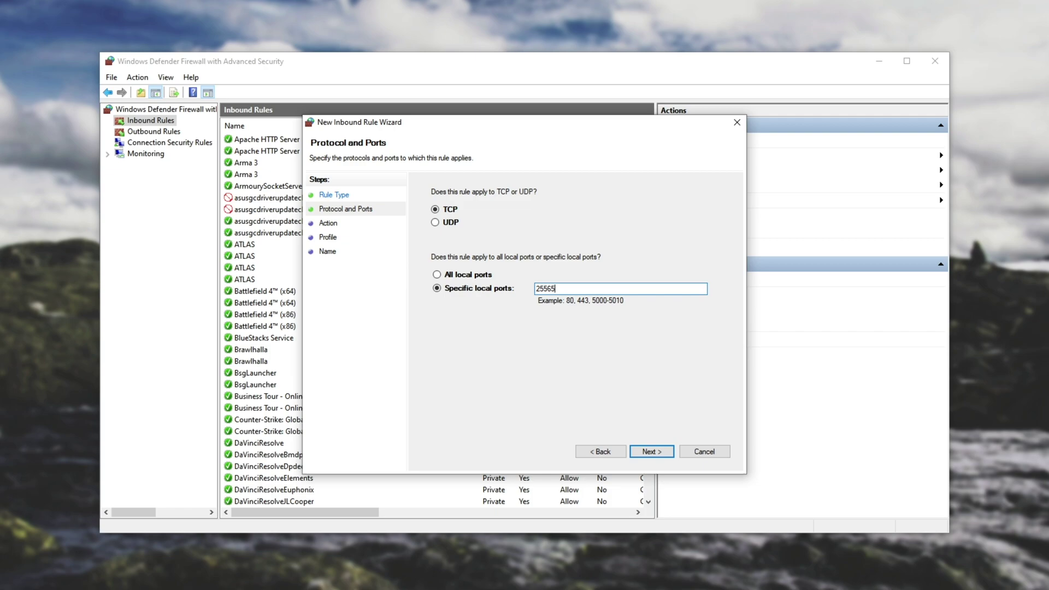
{"action": "key", "text": "ctrl+a"}
{"action": "left_click", "coordinate": [649, 452]}
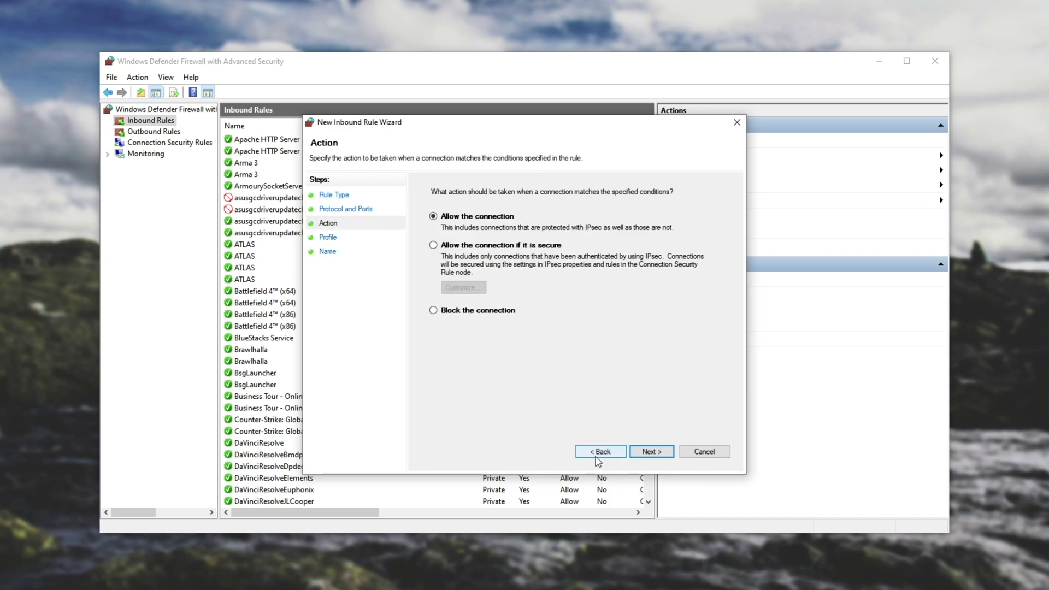
Step: Allow the connection on the Domain, Private and Public profiles and finish the TCP inbound rule with the name Minecraft
{"action": "left_click", "coordinate": [653, 454]}
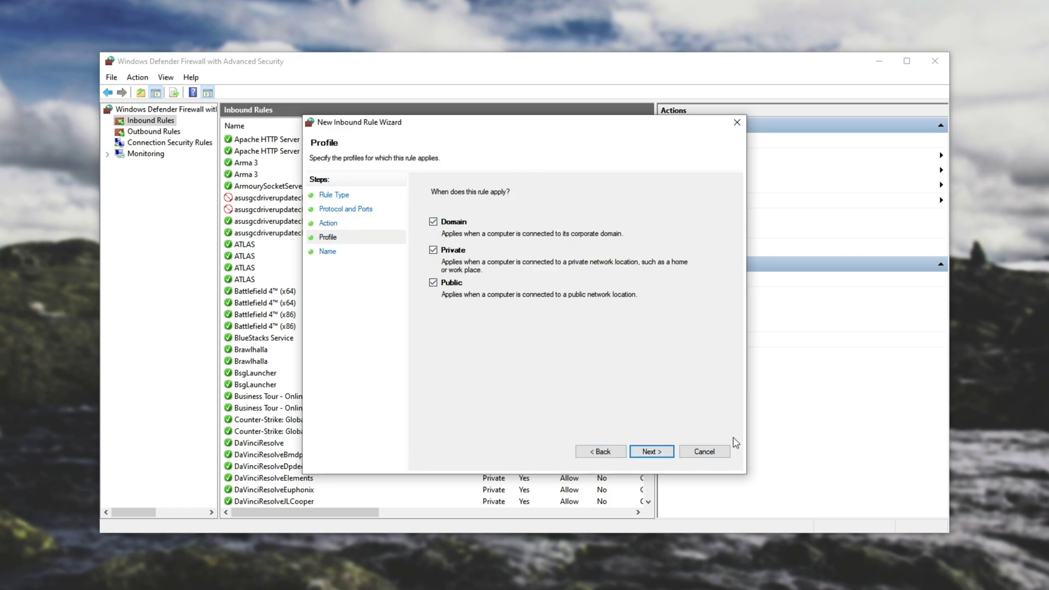
{"action": "left_click", "coordinate": [651, 452]}
{"action": "type", "text": "MC"}
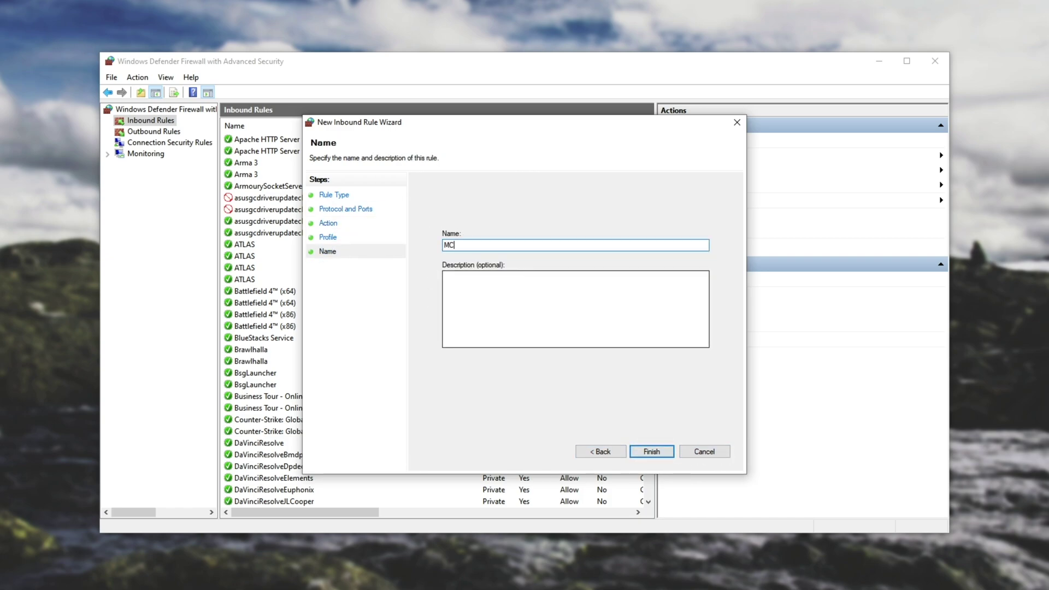
{"action": "key", "text": "BackSpace"}
{"action": "key", "text": "BackSpace"}
{"action": "type", "text": "Minecraft"}
{"action": "key", "text": "Return"}
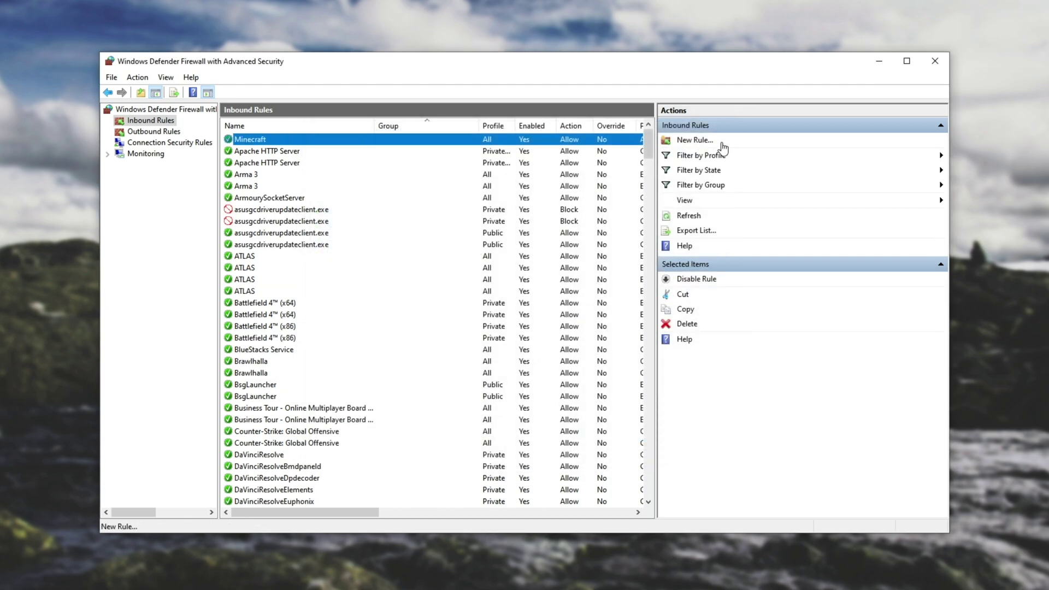
Step: Start a second inbound port rule for UDP on specific local port 25565
{"action": "left_click", "coordinate": [693, 140]}
{"action": "left_click", "coordinate": [448, 252]}
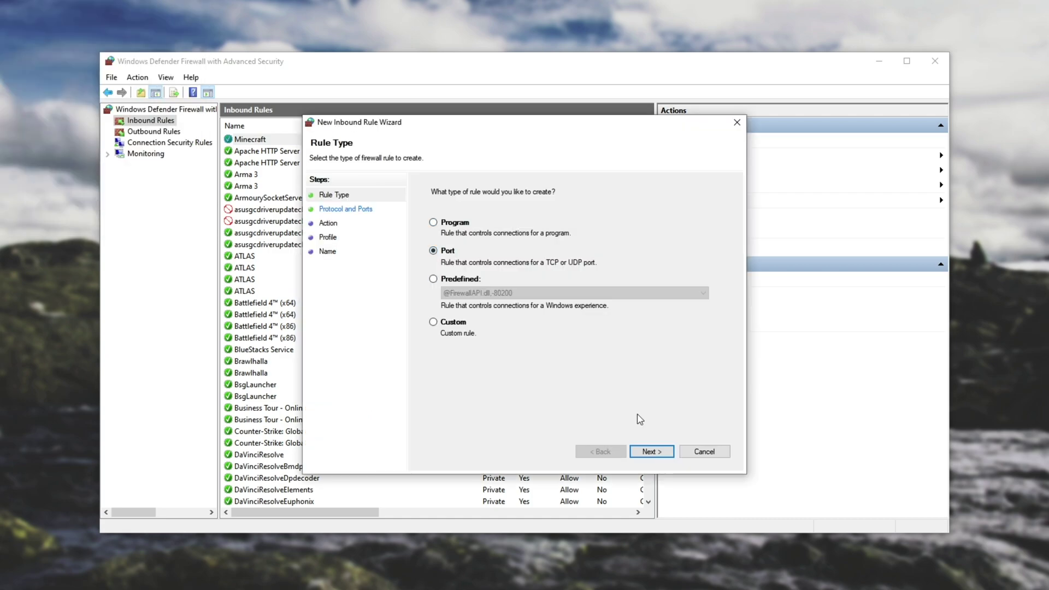
{"action": "left_click", "coordinate": [652, 452]}
{"action": "left_click", "coordinate": [452, 224]}
{"action": "left_click", "coordinate": [623, 289]}
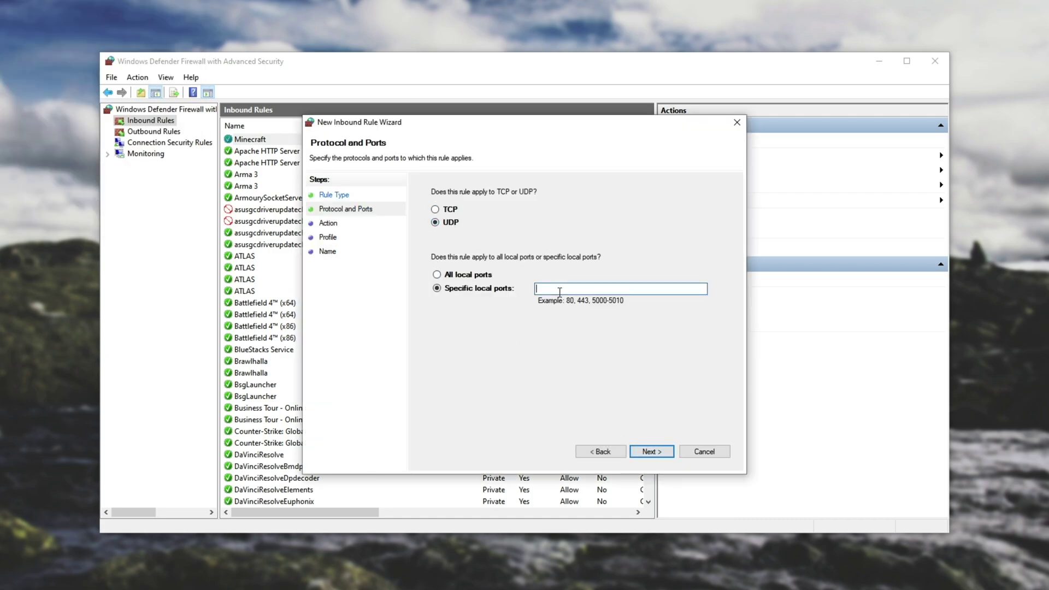
{"action": "type", "text": "25565"}
{"action": "left_click", "coordinate": [652, 451]}
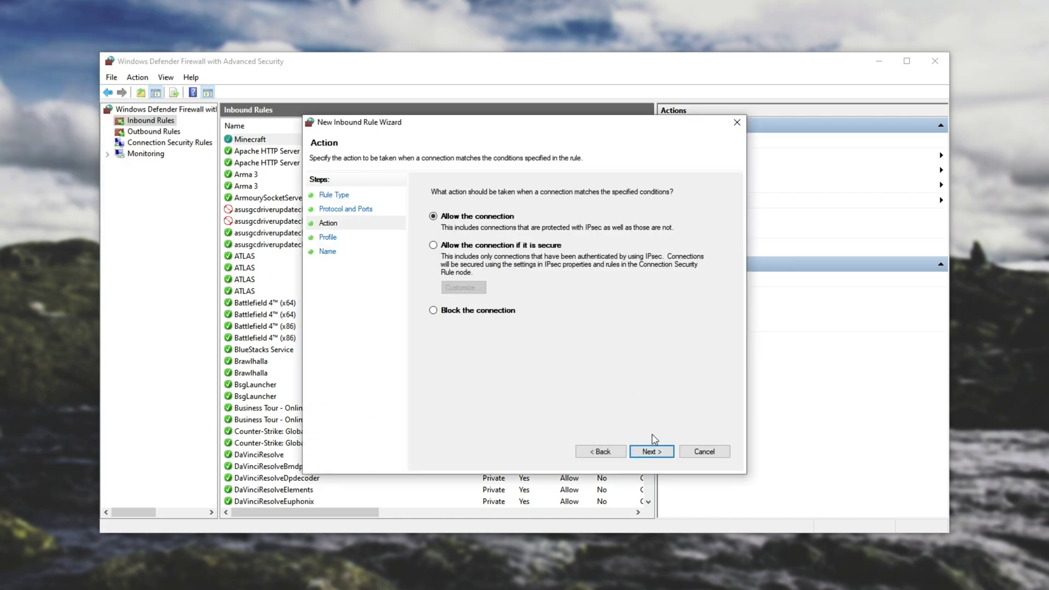
Step: Allow the connection on all profiles and finish the UDP inbound rule with the name Minecraft
{"action": "left_click", "coordinate": [652, 451]}
{"action": "left_click", "coordinate": [653, 453]}
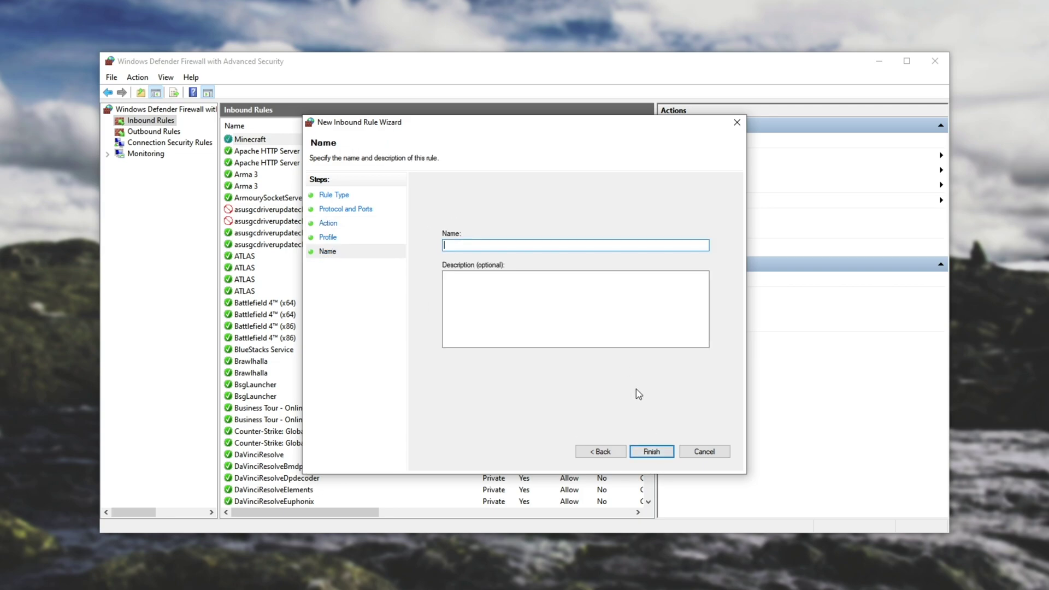
{"action": "type", "text": "Minecraft"}
{"action": "key", "text": "Return"}
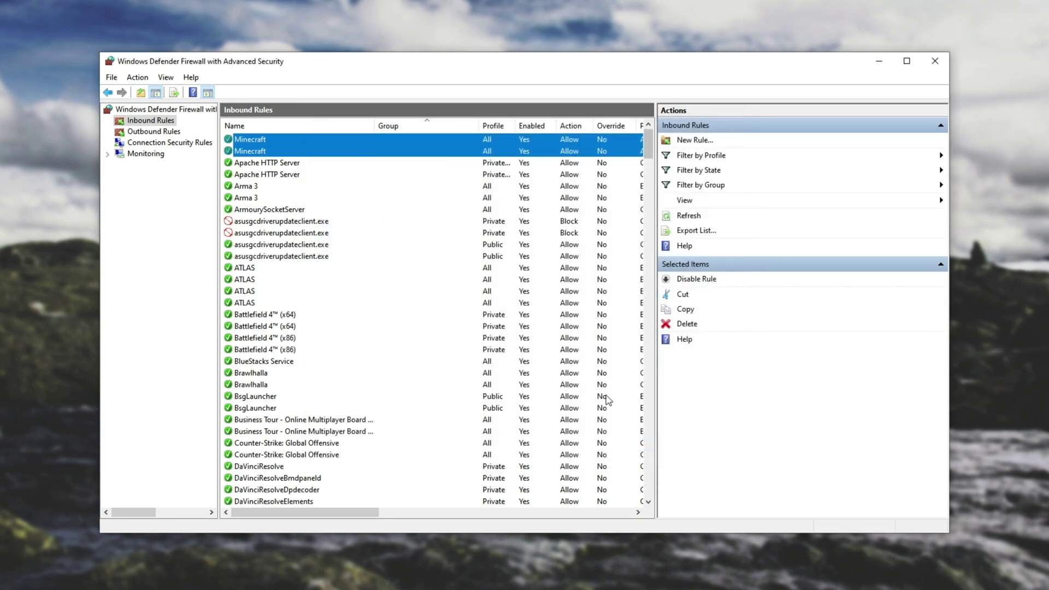
Step: Start a new outbound port rule in the firewall for TCP on specific remote port 25565
{"action": "left_click", "coordinate": [149, 131]}
{"action": "left_click", "coordinate": [695, 141]}
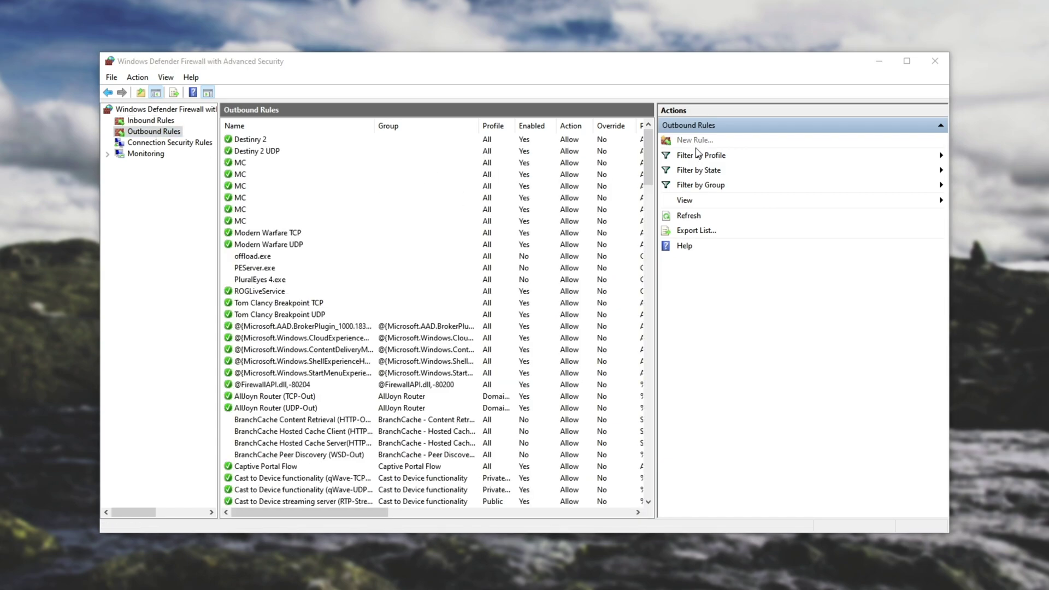
{"action": "key", "text": "Down"}
{"action": "left_click", "coordinate": [649, 451]}
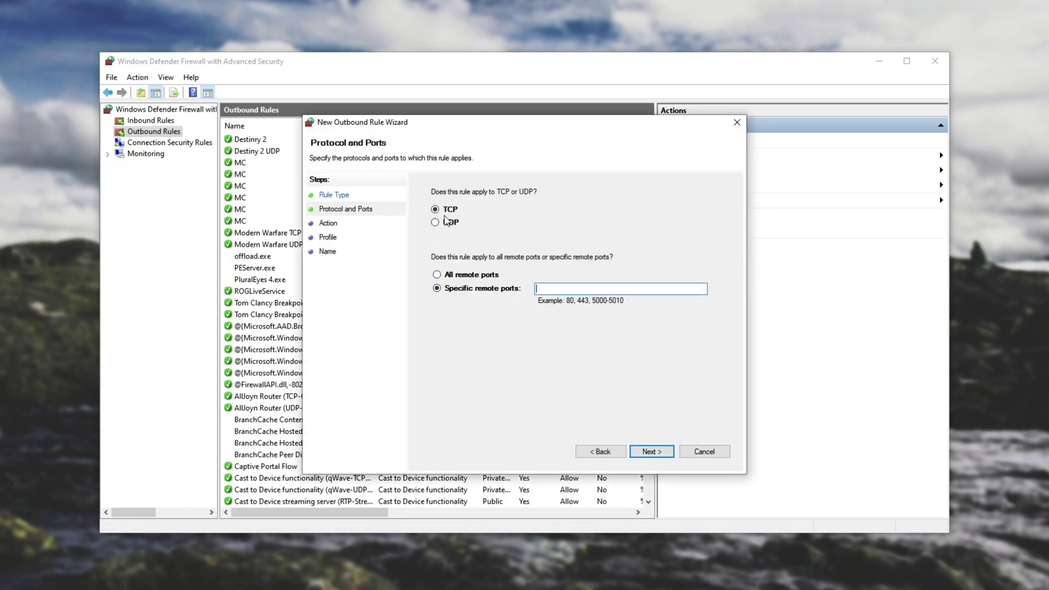
{"action": "type", "text": "25565"}
{"action": "left_click", "coordinate": [651, 451]}
Step: Allow the connection on all profiles and finish the TCP outbound rule with the name Minecraft
{"action": "left_click", "coordinate": [479, 221]}
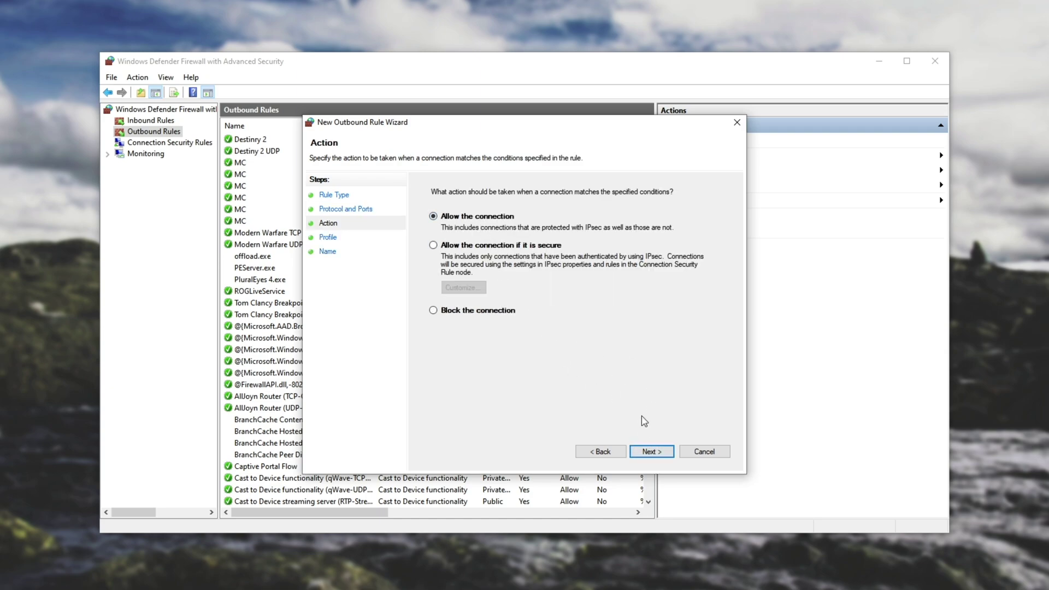
{"action": "left_click", "coordinate": [646, 451]}
{"action": "left_click", "coordinate": [645, 449]}
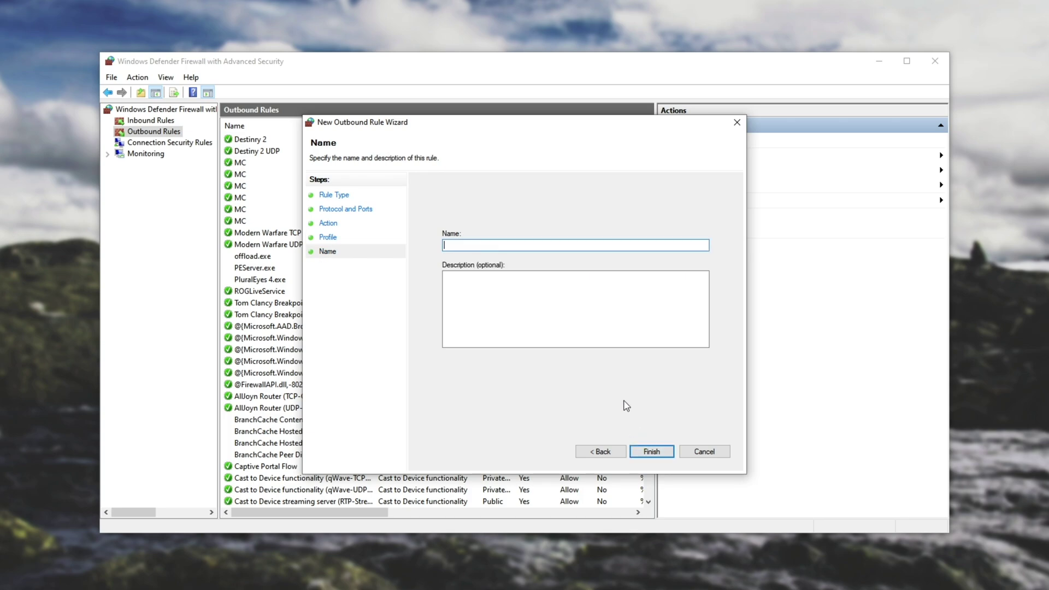
{"action": "type", "text": "Minecraft"}
{"action": "left_click", "coordinate": [650, 452]}
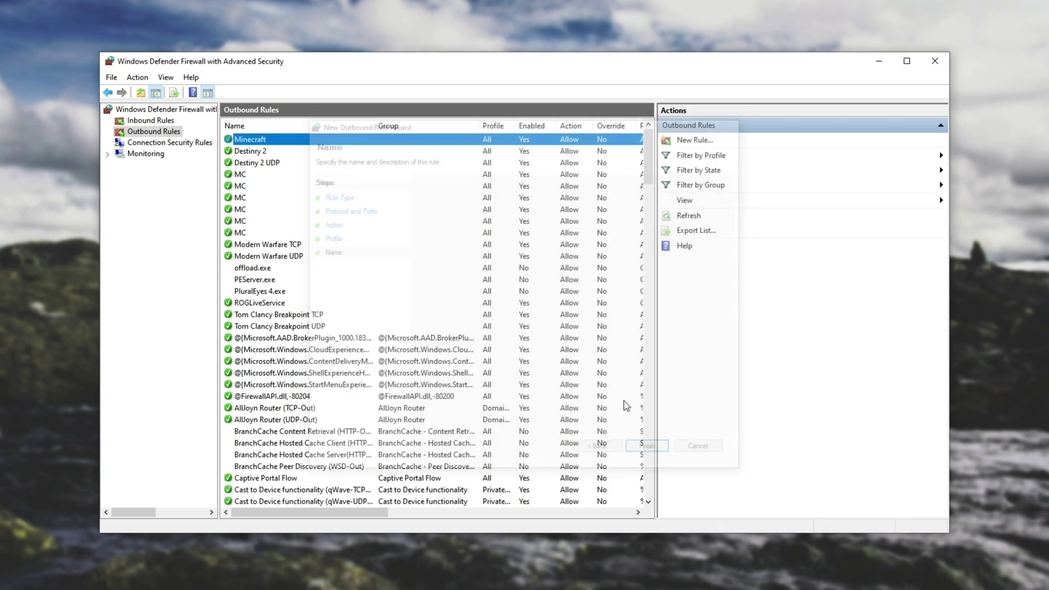
Step: Start a second outbound port rule for UDP on specific remote port 25565
{"action": "left_click", "coordinate": [690, 141]}
{"action": "left_click", "coordinate": [434, 251]}
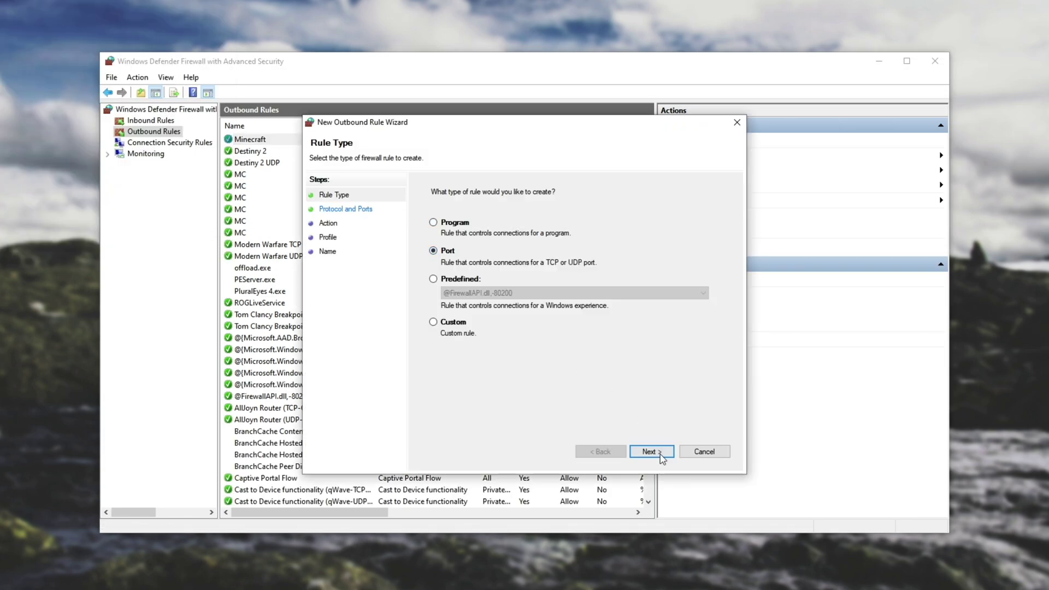
{"action": "left_click", "coordinate": [651, 451]}
{"action": "left_click", "coordinate": [435, 222]}
{"action": "left_click", "coordinate": [583, 289]}
{"action": "type", "text": "19132"}
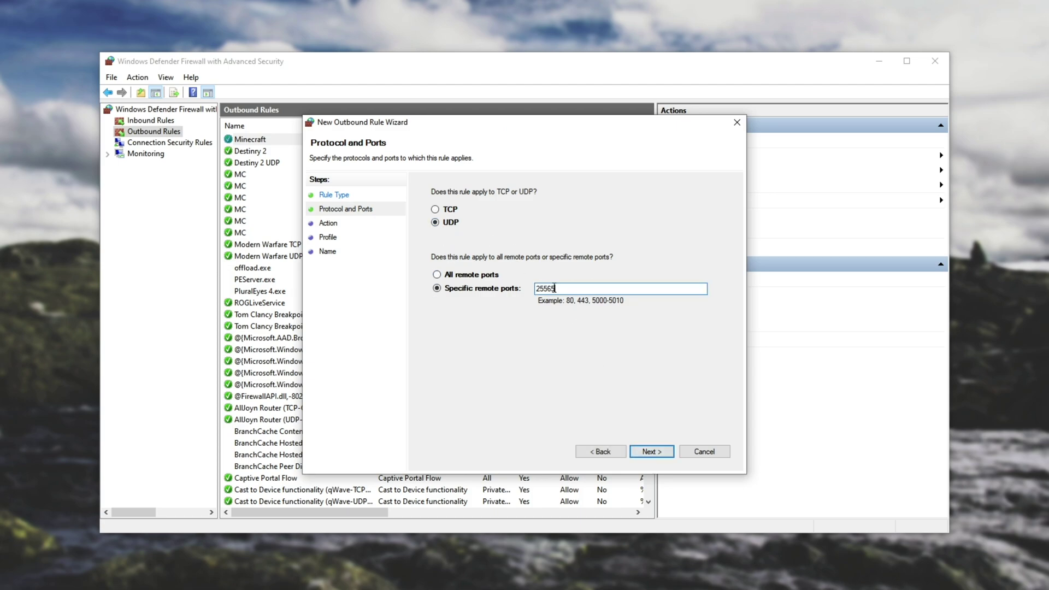
{"action": "left_click", "coordinate": [658, 454]}
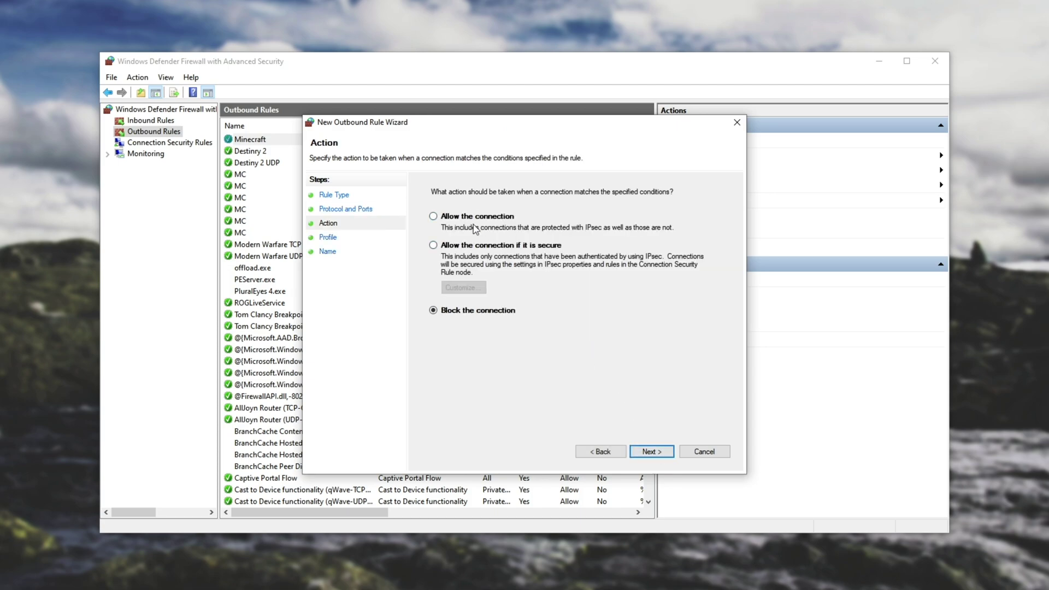
Step: Allow the connection on all profiles, finish the UDP outbound rule with the name Minecraft, and close the firewall window
{"action": "left_click", "coordinate": [471, 218]}
{"action": "left_click", "coordinate": [648, 451]}
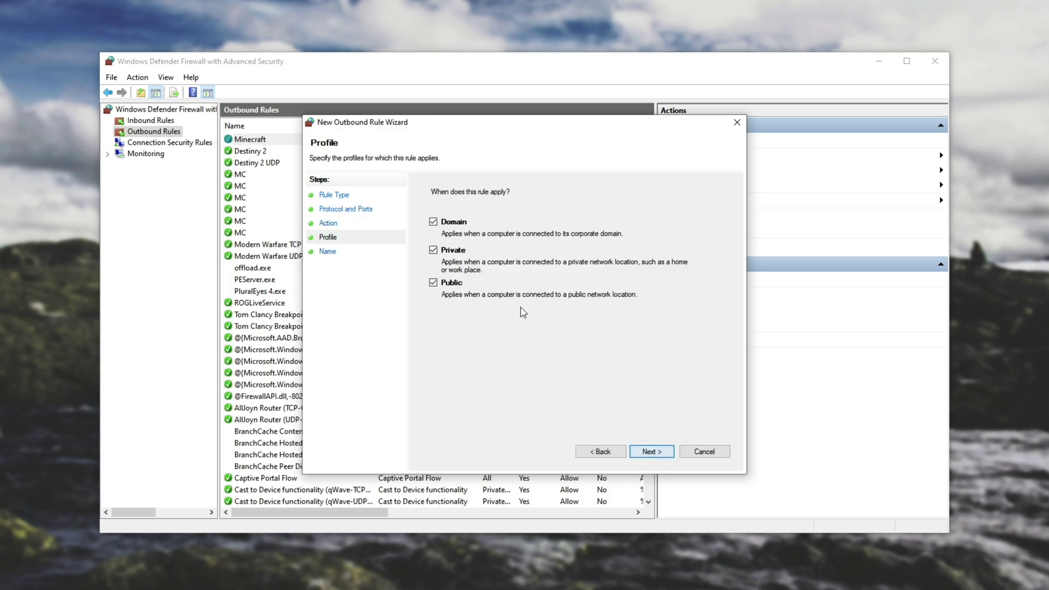
{"action": "left_click", "coordinate": [649, 455]}
{"action": "type", "text": "Minec"}
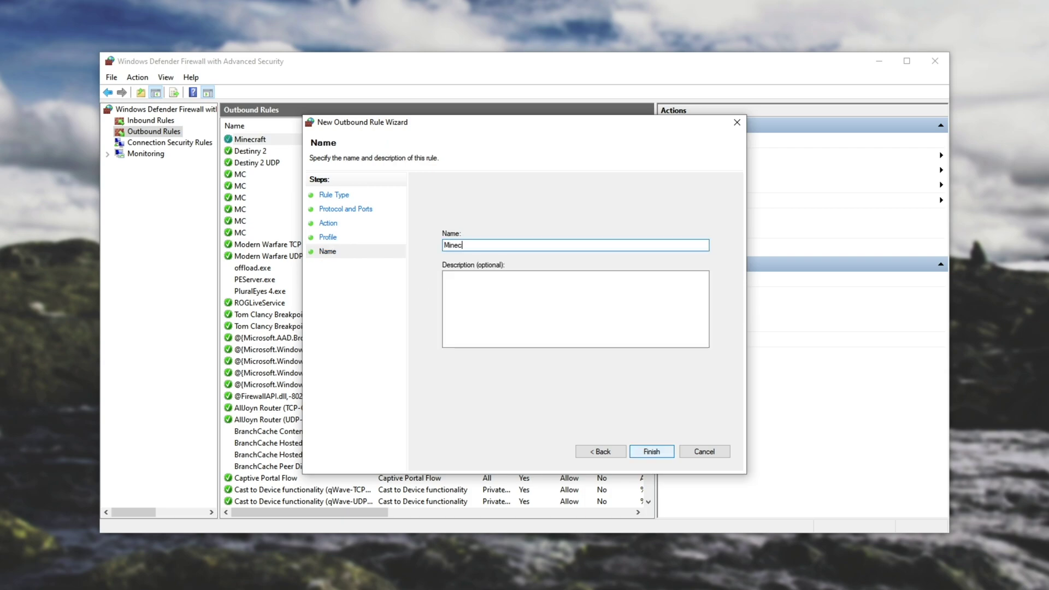
{"action": "type", "text": "raft"}
{"action": "left_click", "coordinate": [650, 453]}
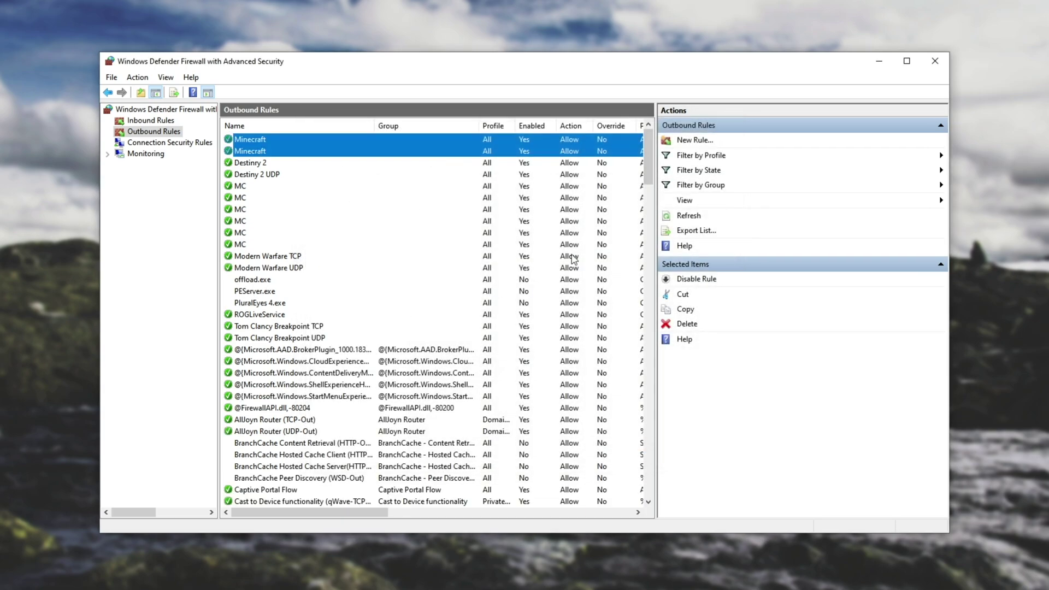
{"action": "left_click", "coordinate": [943, 58]}
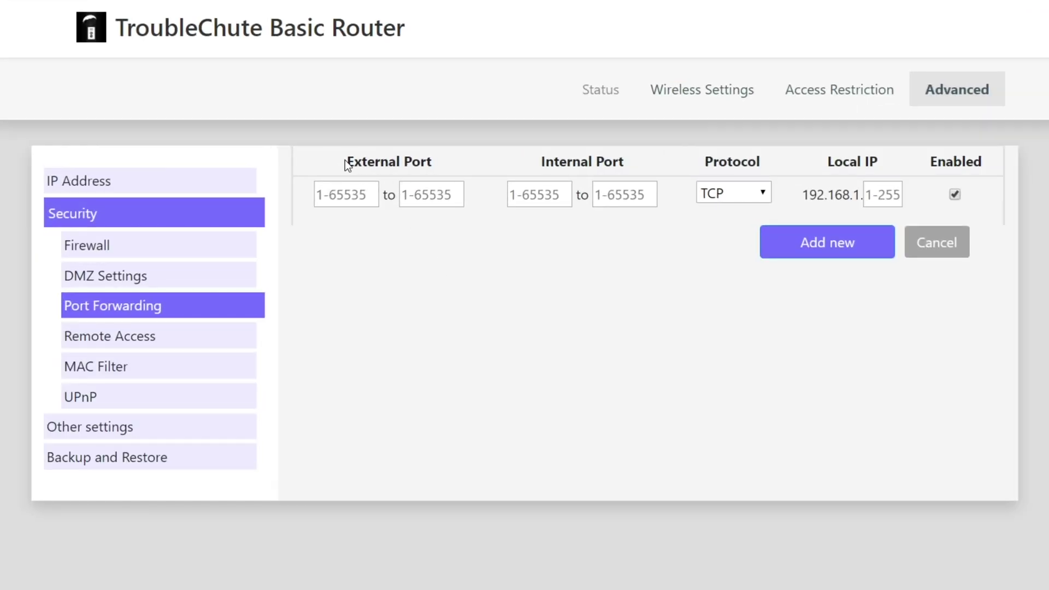
Step: Set the external port range of the router's new port forwarding entry to 25565 to 25565
{"action": "left_click_drag", "start_coordinate": [346, 160], "coordinate": [433, 163]}
{"action": "left_click", "coordinate": [356, 202]}
{"action": "type", "text": "25565"}
{"action": "double_click", "coordinate": [367, 203]}
{"action": "key", "text": "ctrl+c"}
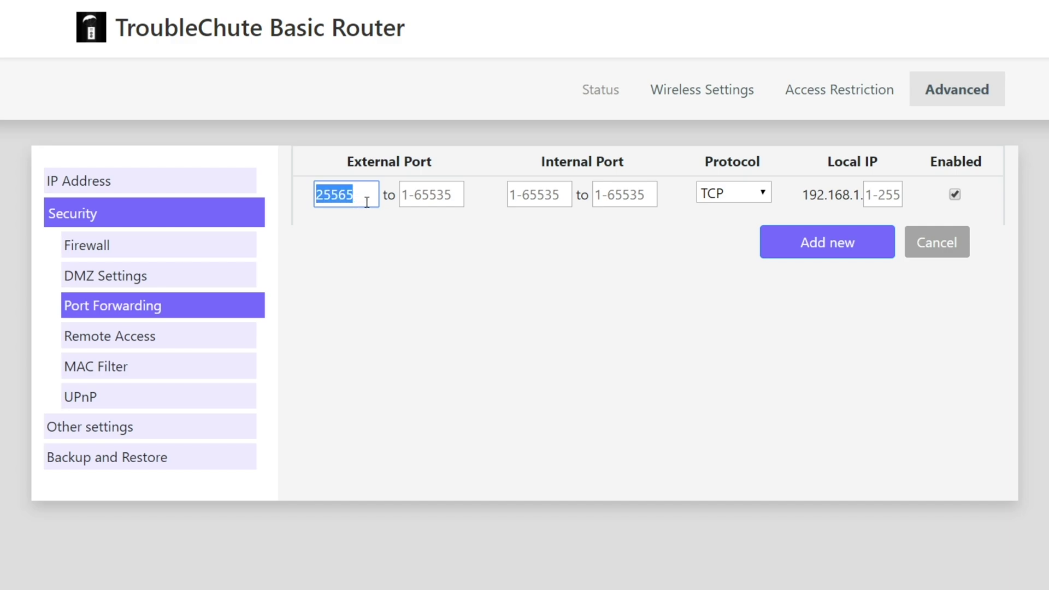
{"action": "left_click", "coordinate": [409, 197]}
{"action": "key", "text": "ctrl+v"}
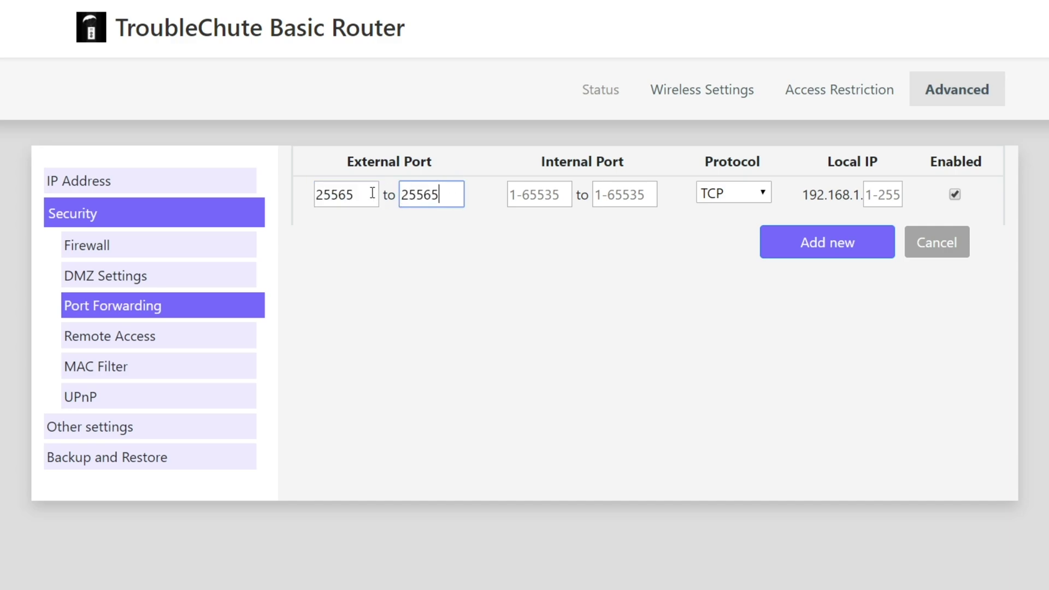
{"action": "left_click", "coordinate": [356, 194]}
{"action": "left_click", "coordinate": [449, 200]}
Step: Set the internal port range of the forwarding entry to 25565 to 25565
{"action": "left_click", "coordinate": [565, 197]}
{"action": "key", "text": "ctrl+v"}
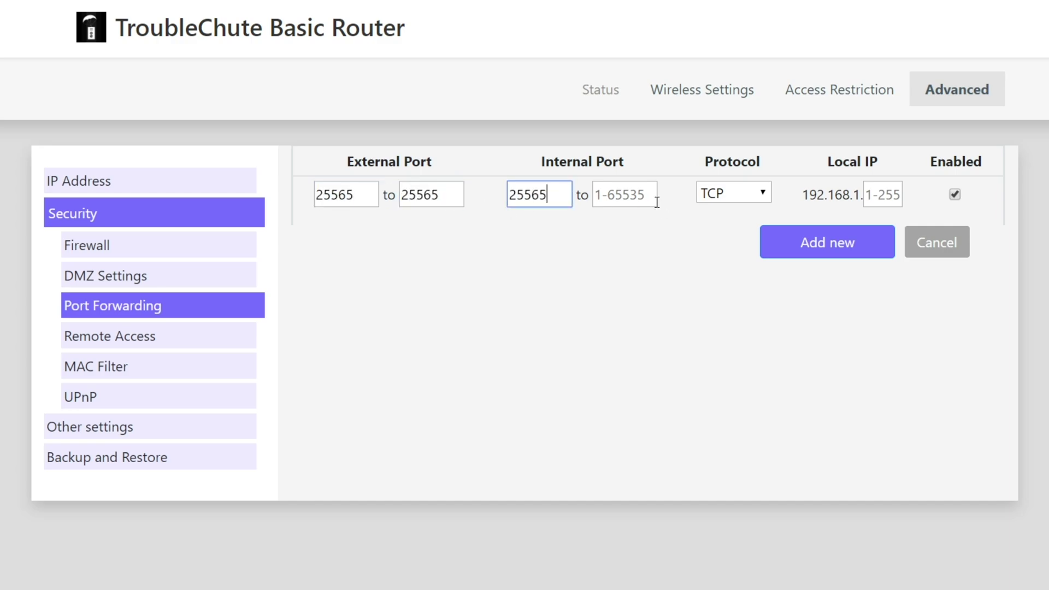
{"action": "left_click", "coordinate": [655, 198]}
{"action": "key", "text": "ctrl+v"}
{"action": "left_click", "coordinate": [544, 200]}
{"action": "left_click", "coordinate": [617, 200]}
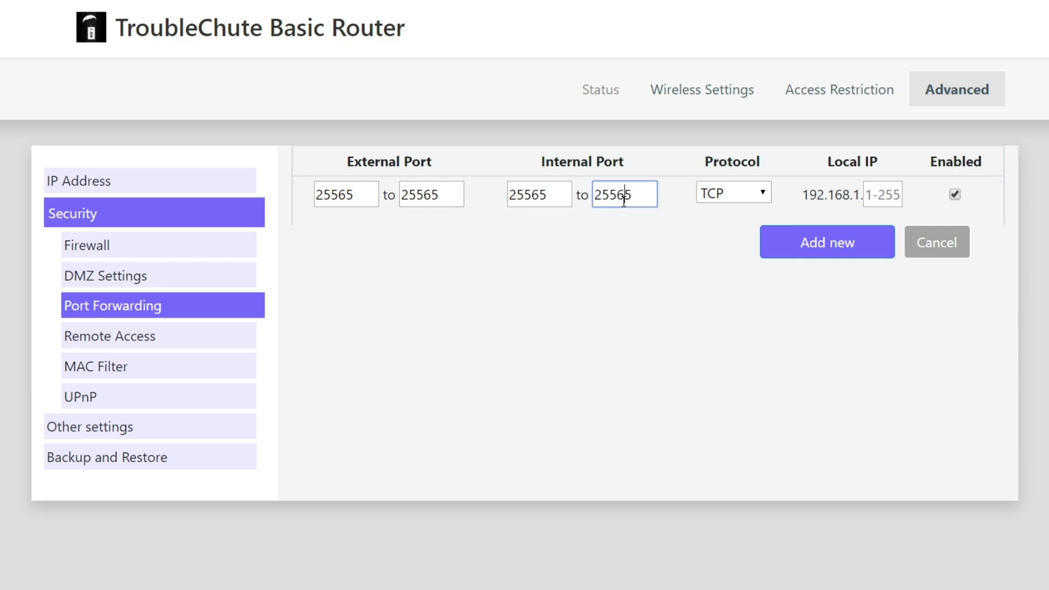
Step: Set the protocol of the forwarding entry to TCP/UDP
{"action": "left_click", "coordinate": [733, 195]}
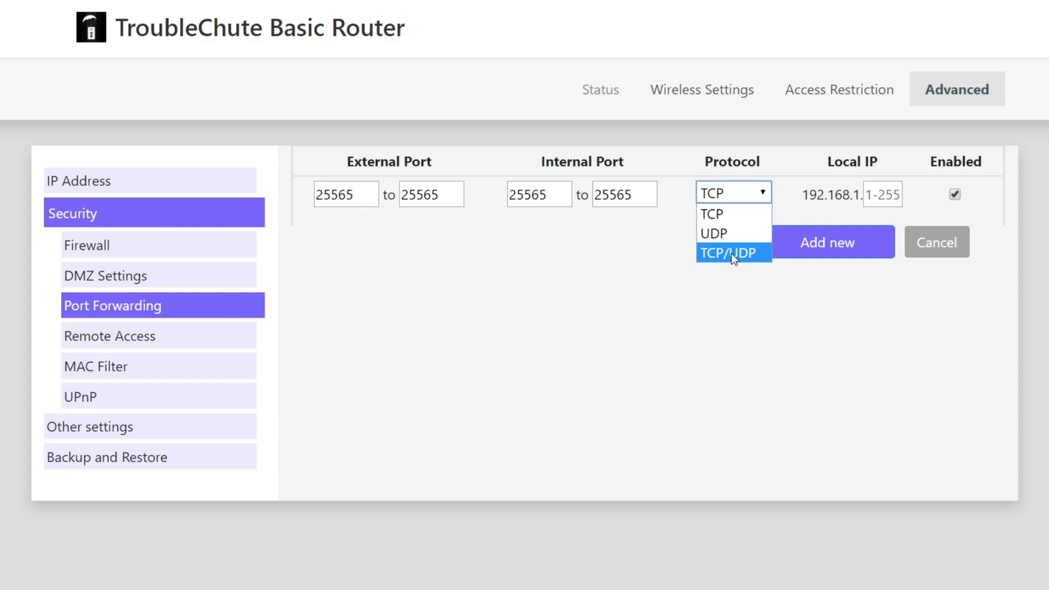
{"action": "left_click", "coordinate": [731, 253]}
{"action": "left_click", "coordinate": [742, 198]}
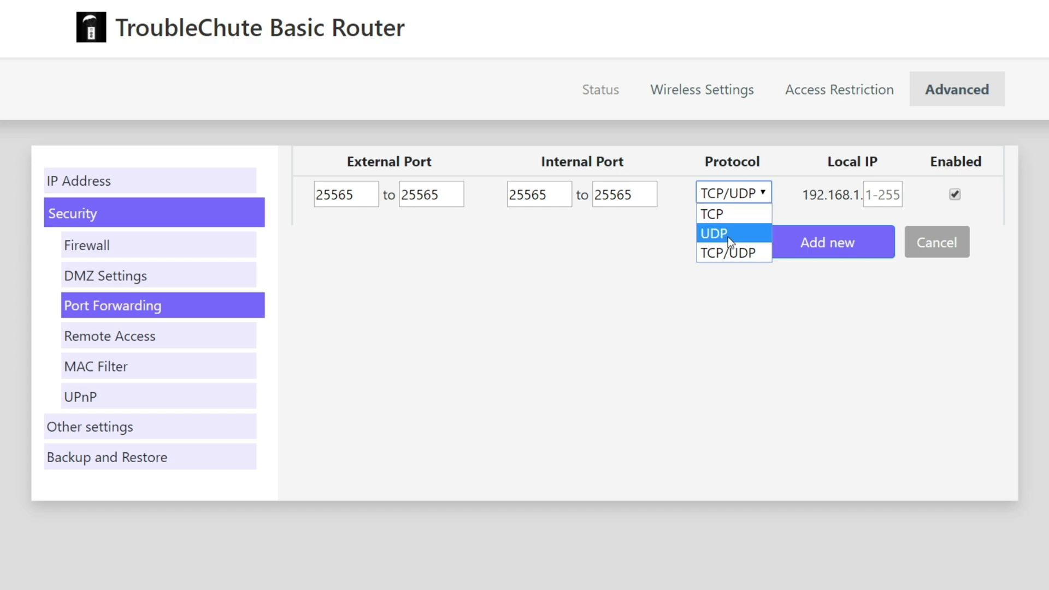
{"action": "left_click", "coordinate": [733, 192]}
Step: Open a Windows command prompt and run ipconfig to look up the computer's local IP for the forwarding entry
{"action": "double_click", "coordinate": [844, 162]}
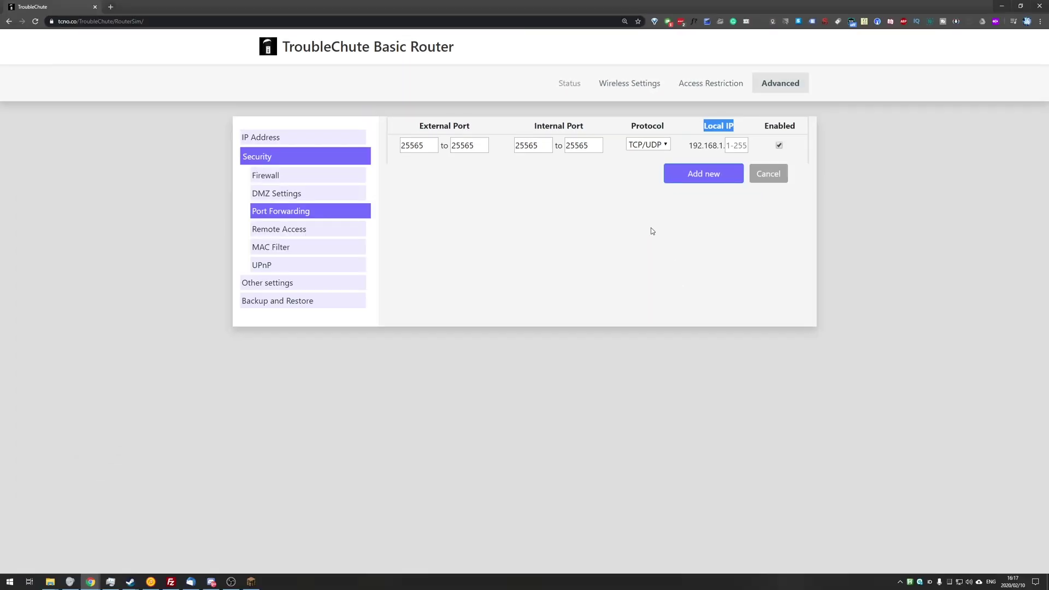
{"action": "key", "text": "super+r"}
{"action": "type", "text": "cmd"}
{"action": "key", "text": "Return"}
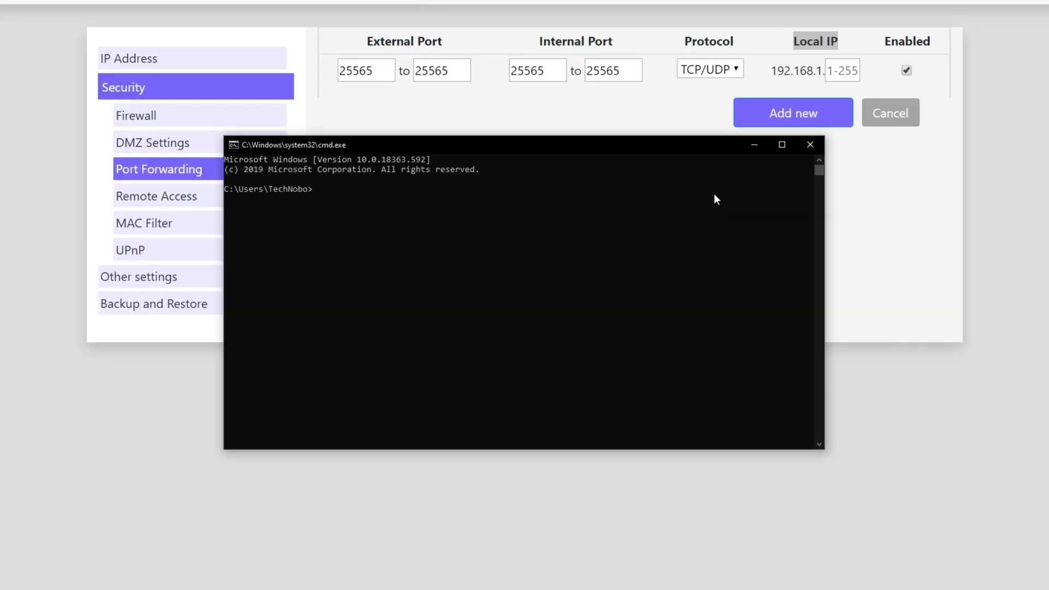
{"action": "type", "text": "ipconfig"}
{"action": "key", "text": "Return"}
Step: Find the IPv4 address of the vEthernet (Ext Switch) adapter in the ipconfig output
{"action": "left_click", "coordinate": [472, 425]}
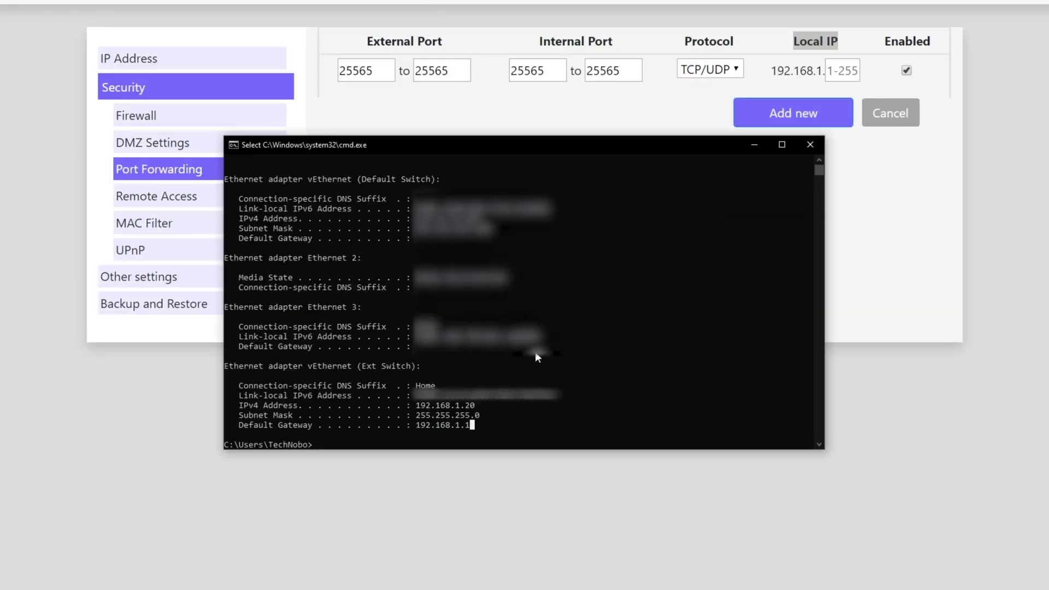
{"action": "left_click_drag", "start_coordinate": [225, 365], "coordinate": [259, 367]}
{"action": "left_click_drag", "start_coordinate": [239, 405], "coordinate": [297, 406]}
{"action": "left_click", "coordinate": [418, 405]}
{"action": "left_click_drag", "start_coordinate": [417, 406], "coordinate": [476, 406]}
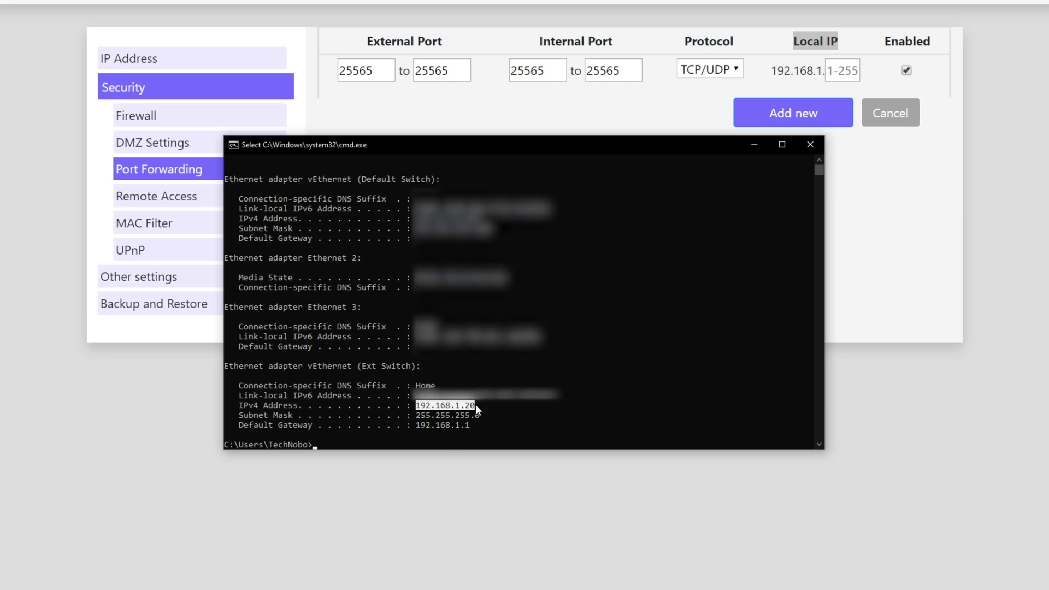
Step: Return to the router page, set the local IP's last number to 20, and add the port forwarding entry
{"action": "left_click", "coordinate": [756, 147]}
{"action": "left_click", "coordinate": [839, 167]}
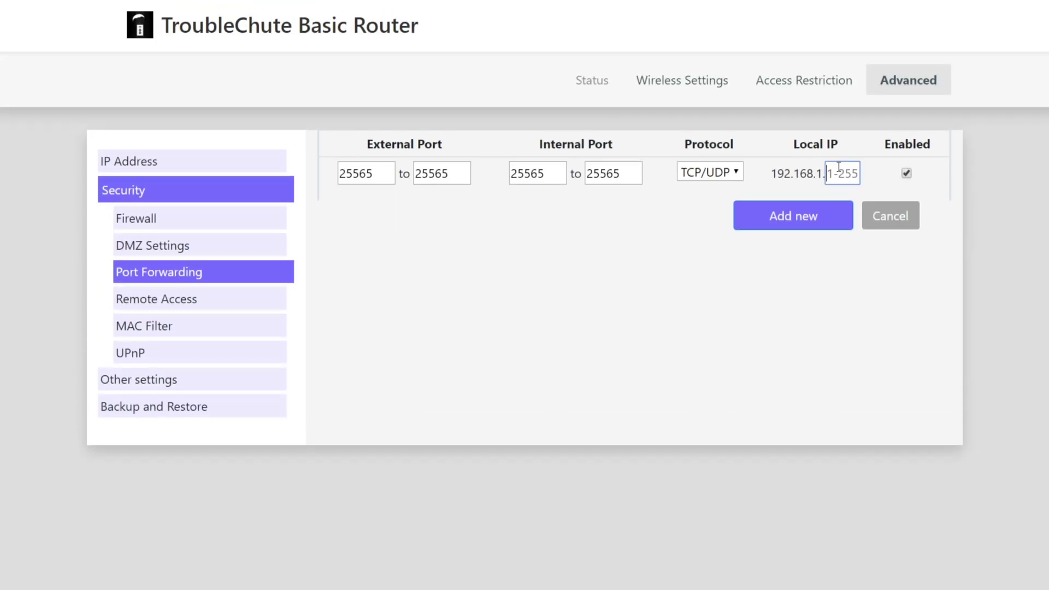
{"action": "type", "text": "20"}
{"action": "left_click_drag", "start_coordinate": [773, 174], "coordinate": [849, 172]}
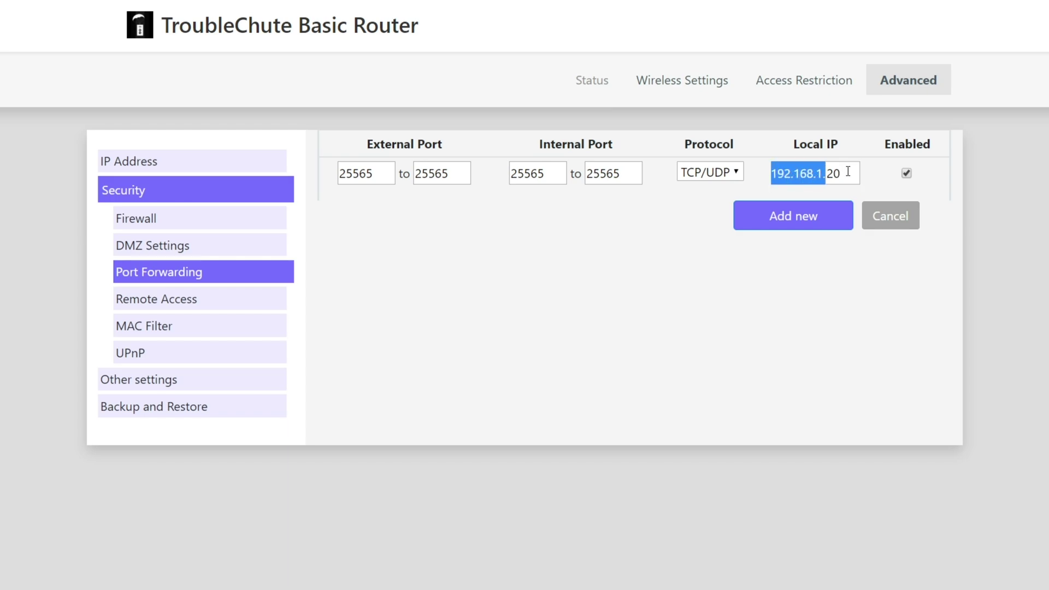
{"action": "left_click", "coordinate": [801, 173]}
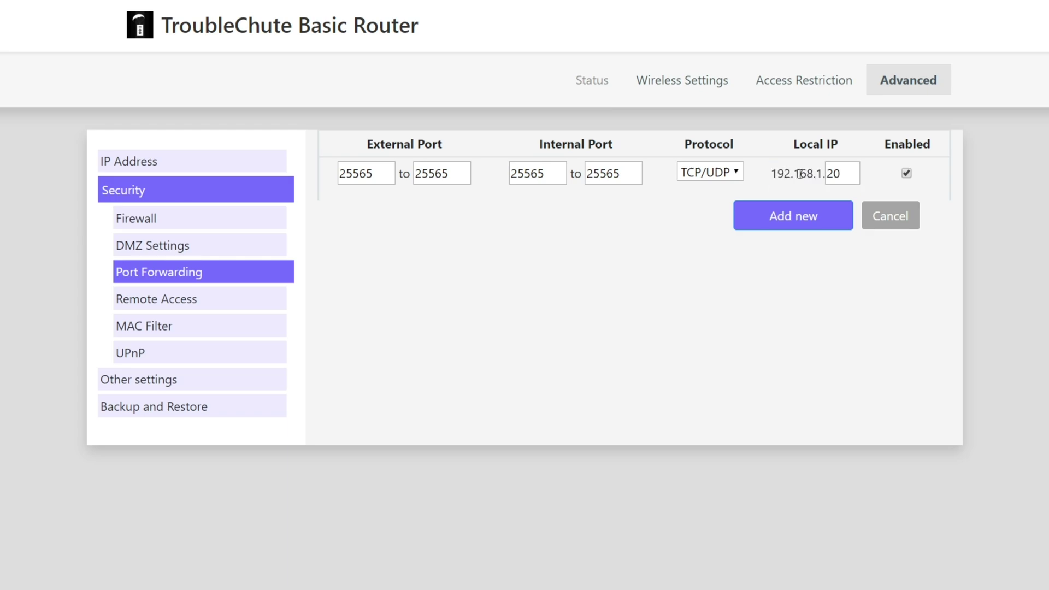
{"action": "left_click", "coordinate": [844, 176]}
{"action": "left_click", "coordinate": [814, 215]}
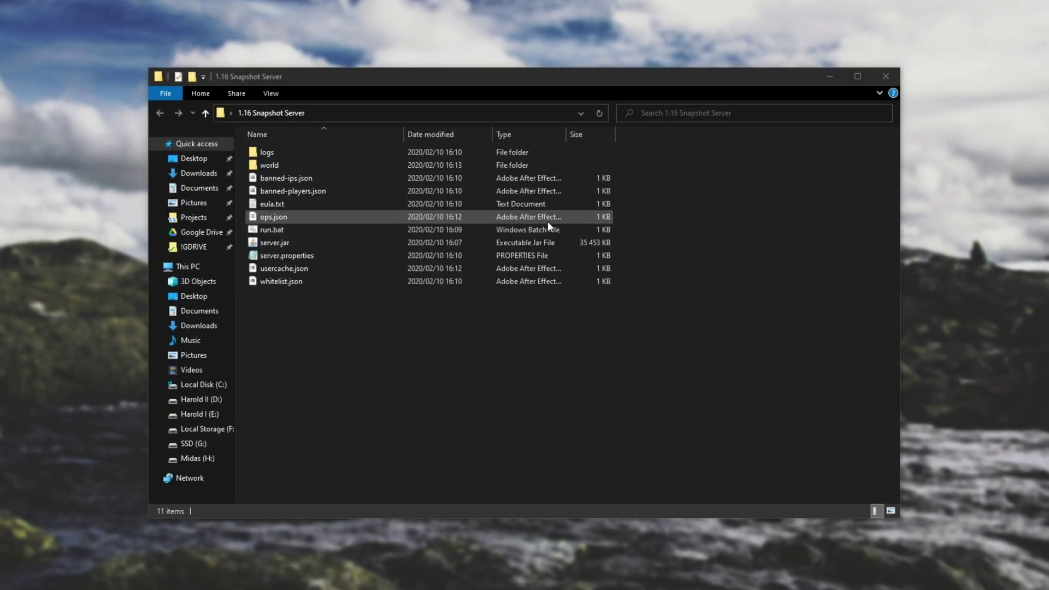
Step: Start the server with run.bat and join the Whatever server from Minecraft's multiplayer list
{"action": "double_click", "coordinate": [549, 225]}
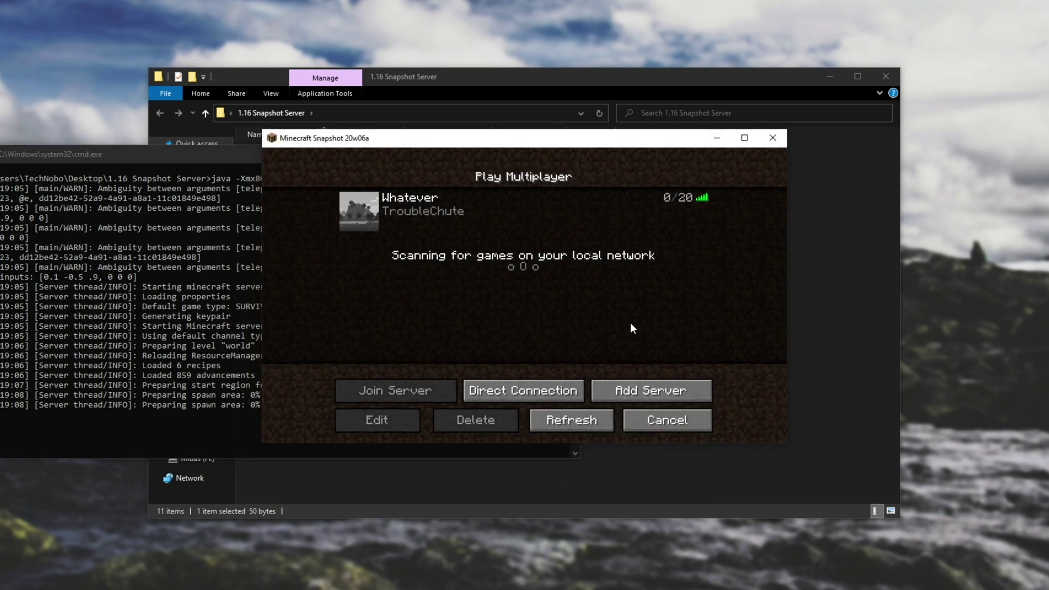
{"action": "left_click", "coordinate": [588, 204]}
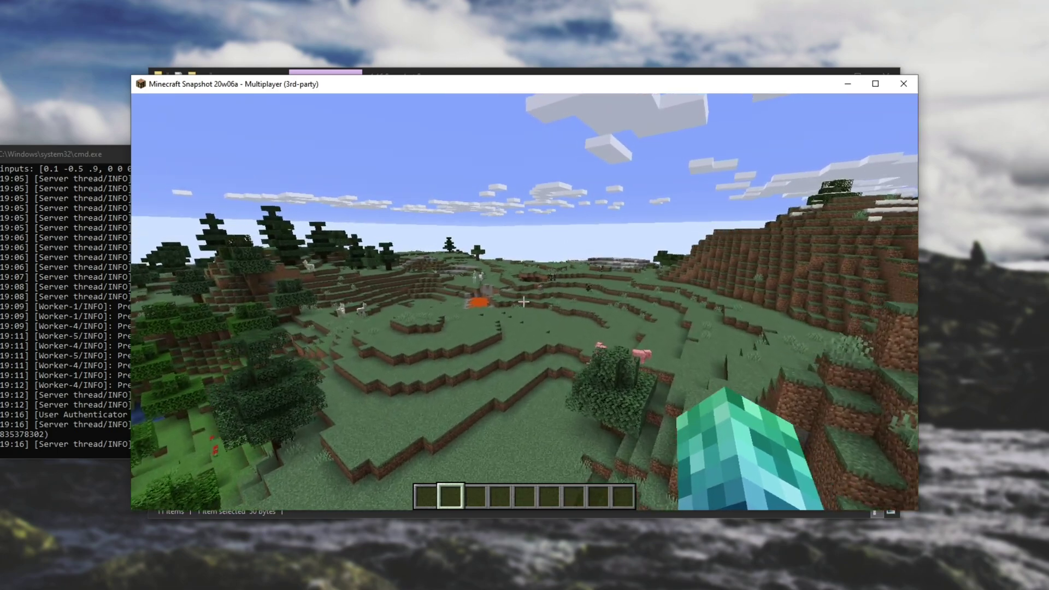
Step: Search the creative inventory for obsi, put obsidian in the first hotbar slot, and light the obsidian portal with Flint and Steel
{"action": "key", "text": "e"}
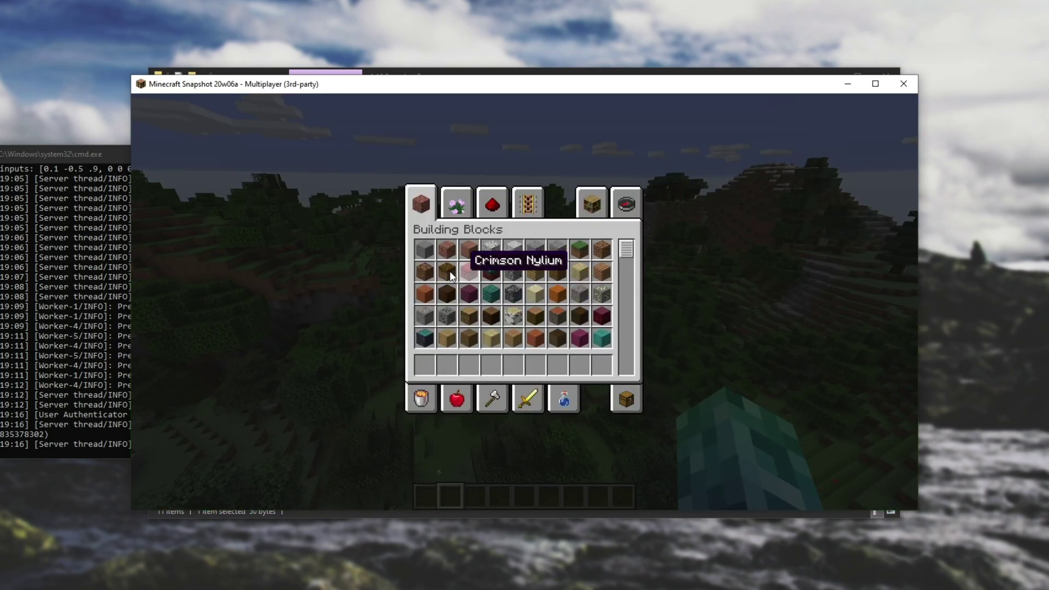
{"action": "left_click", "coordinate": [626, 204]}
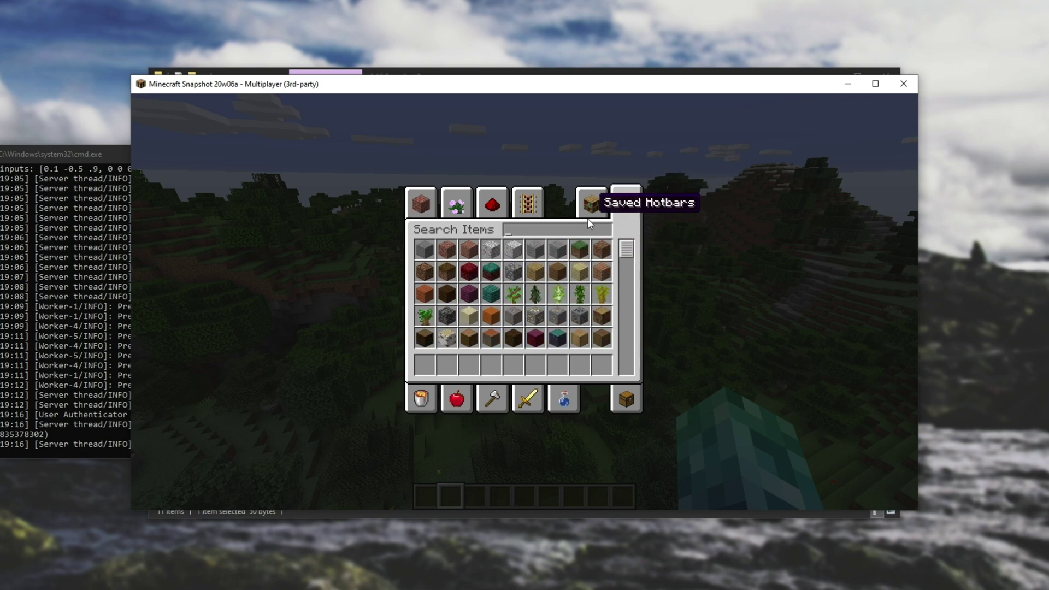
{"action": "type", "text": "obsi"}
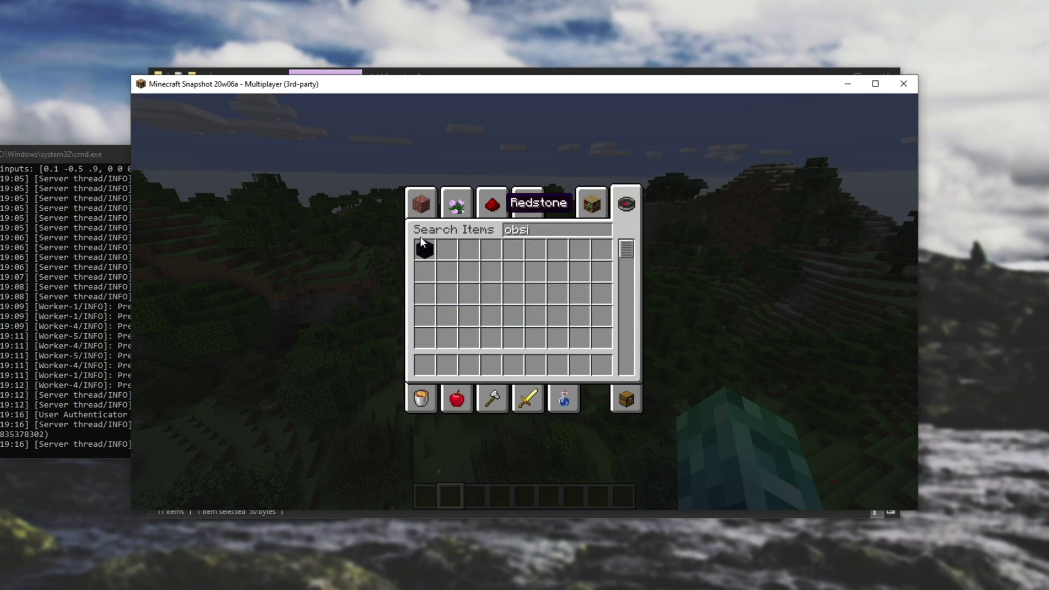
{"action": "type", "text": "1e2"}
{"action": "right_click", "coordinate": [524, 302]}
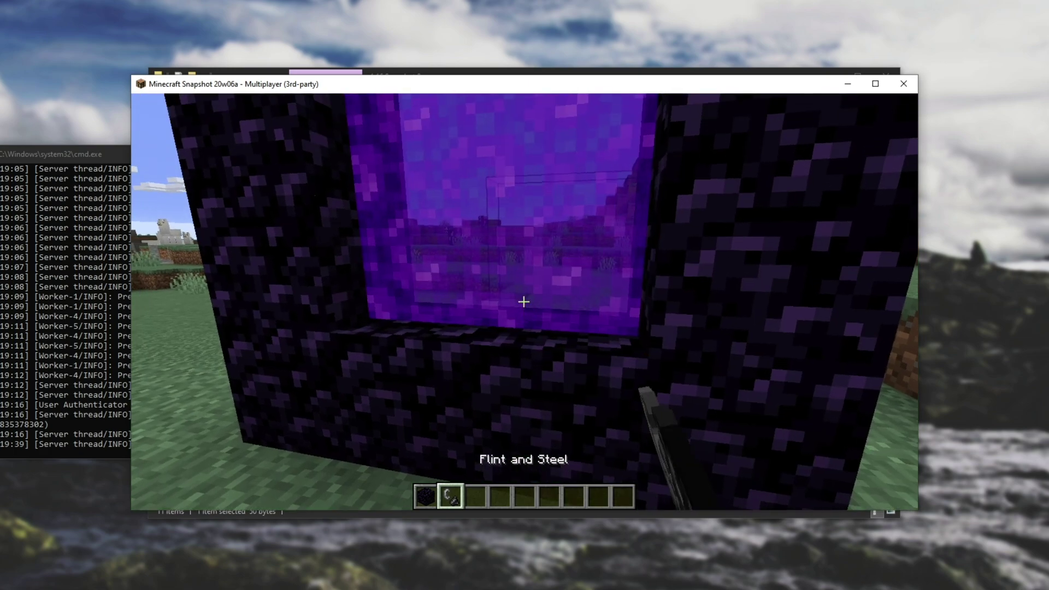
Step: Enter the Nether through the lit portal and move around the area outside it
{"action": "key", "text": "w"}
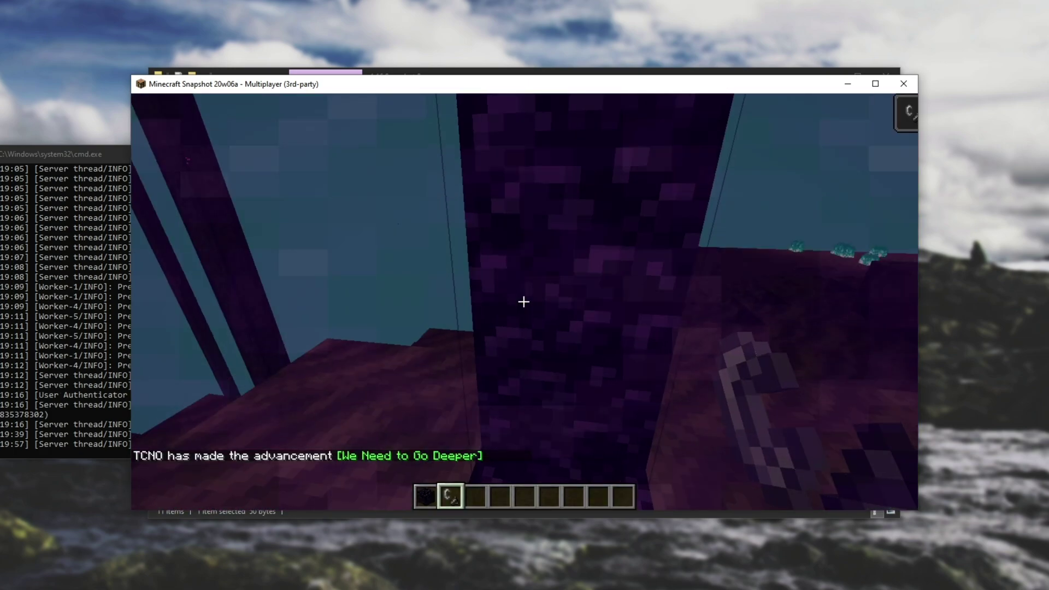
{"action": "key", "text": "3"}
{"action": "key", "text": "s"}
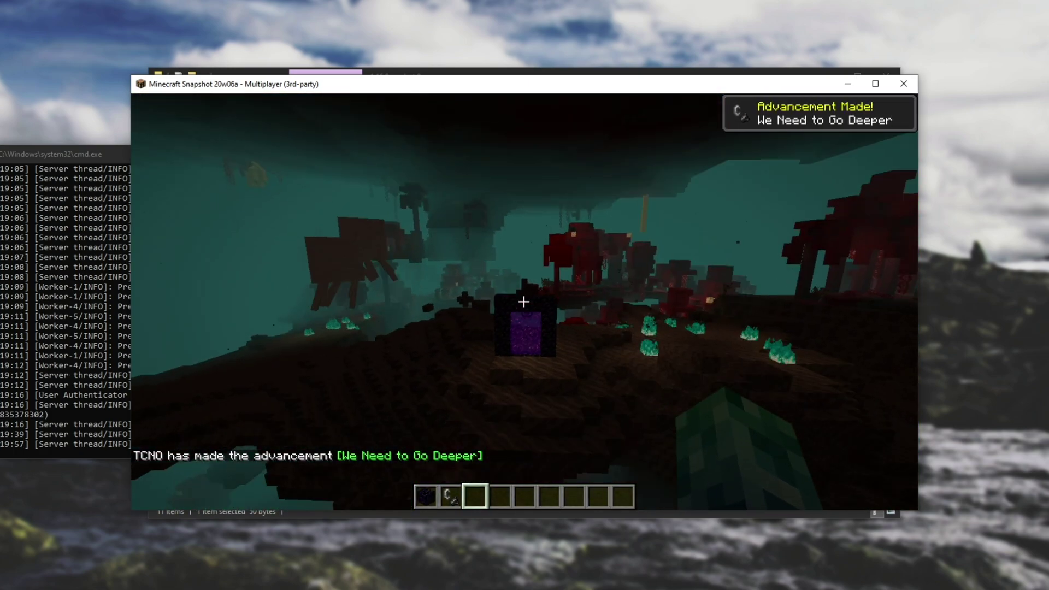
{"action": "key", "text": "w"}
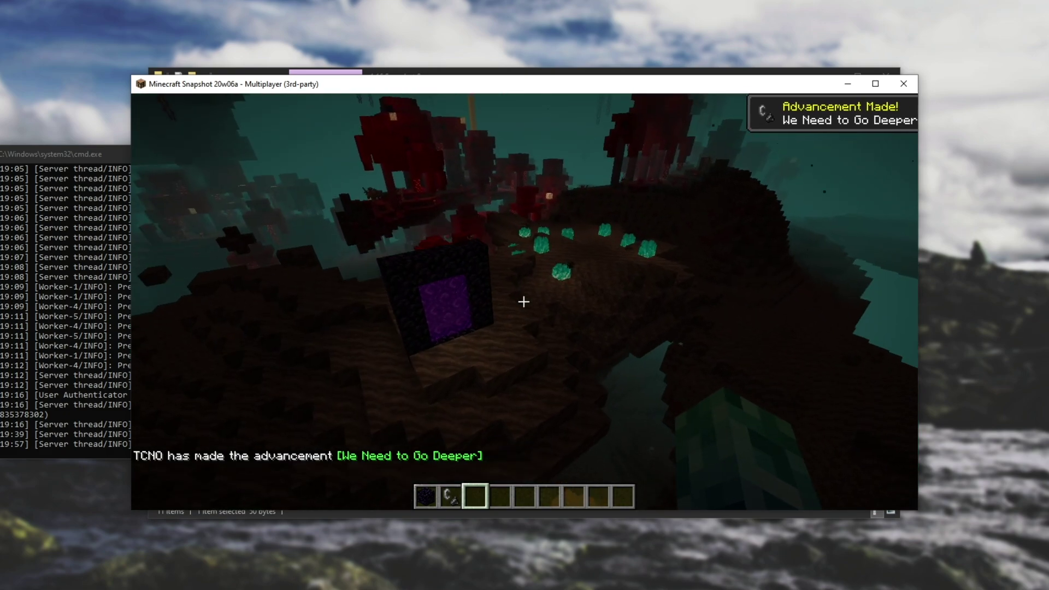
Step: Fly from the portal area through the Nether's red forest, past the lava falls, to the lava pools to examine the new terrain
{"action": "key", "text": "w"}
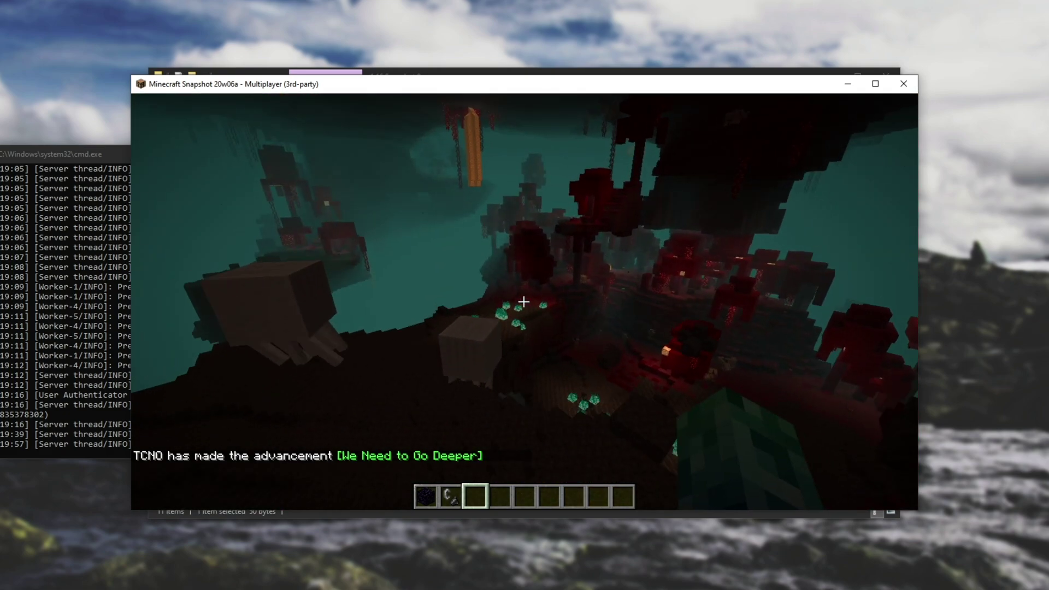
{"action": "key", "text": "w"}
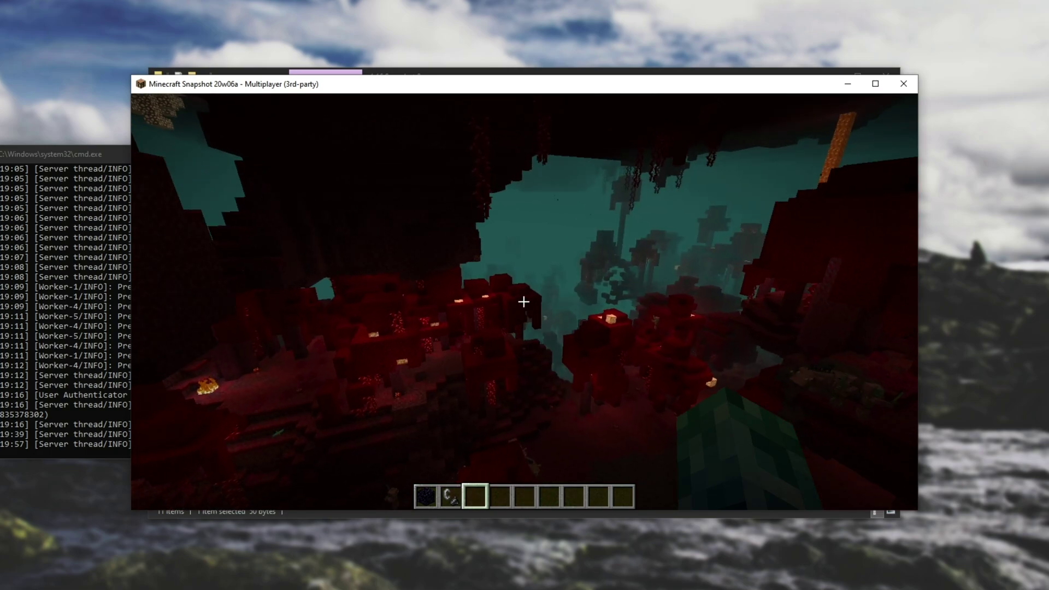
{"action": "key", "text": "w"}
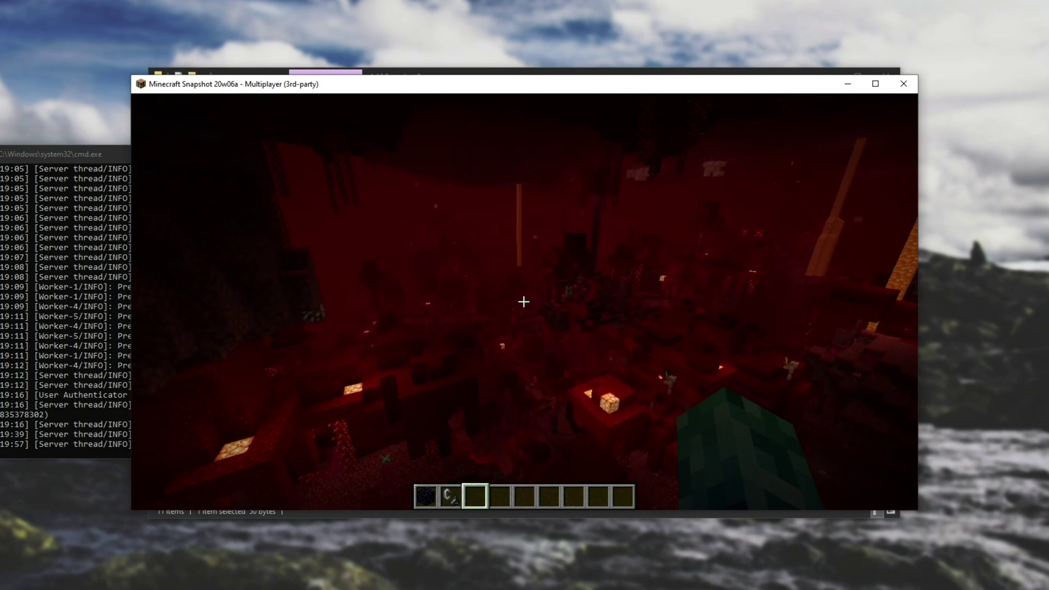
{"action": "key", "text": "w"}
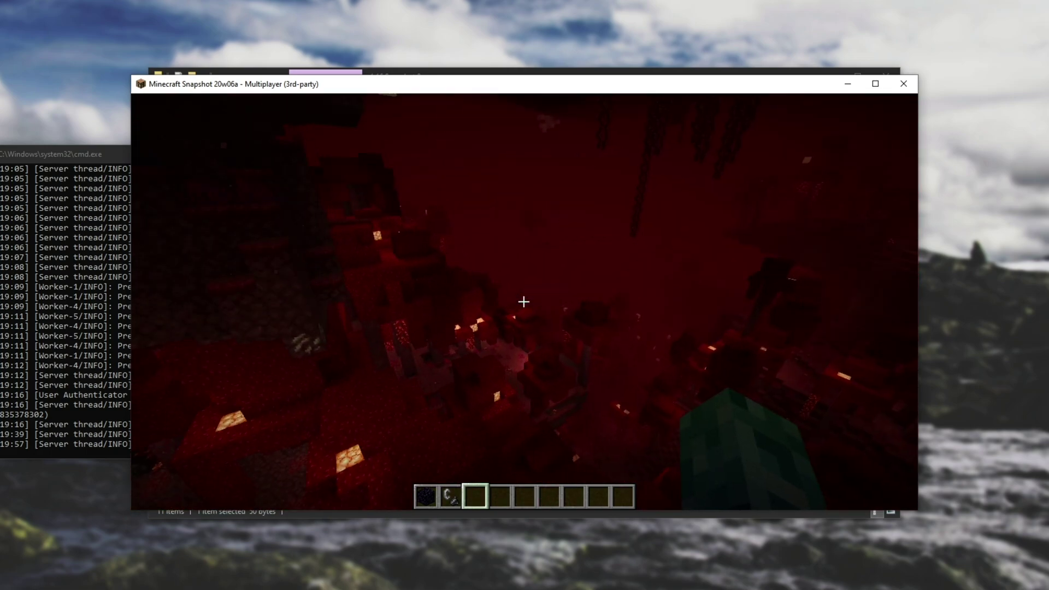
{"action": "key", "text": "w"}
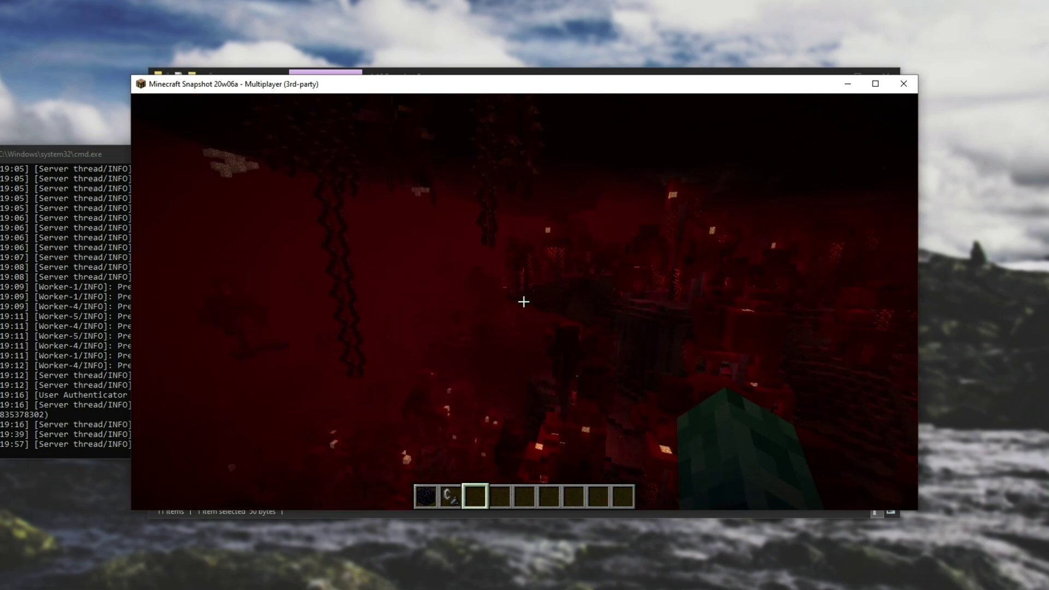
{"action": "key", "text": "w"}
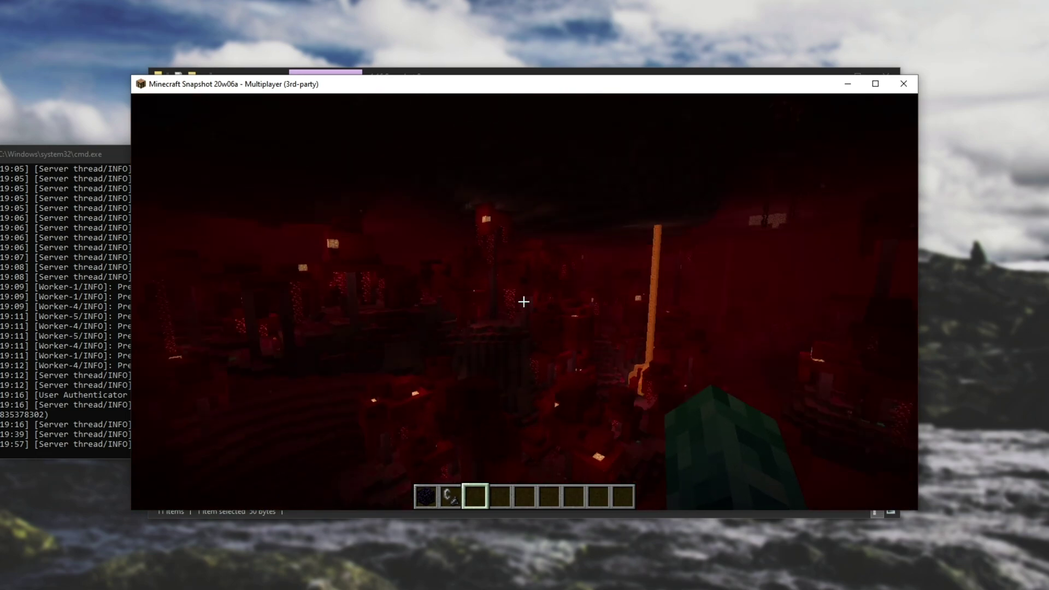
{"action": "key", "text": "w"}
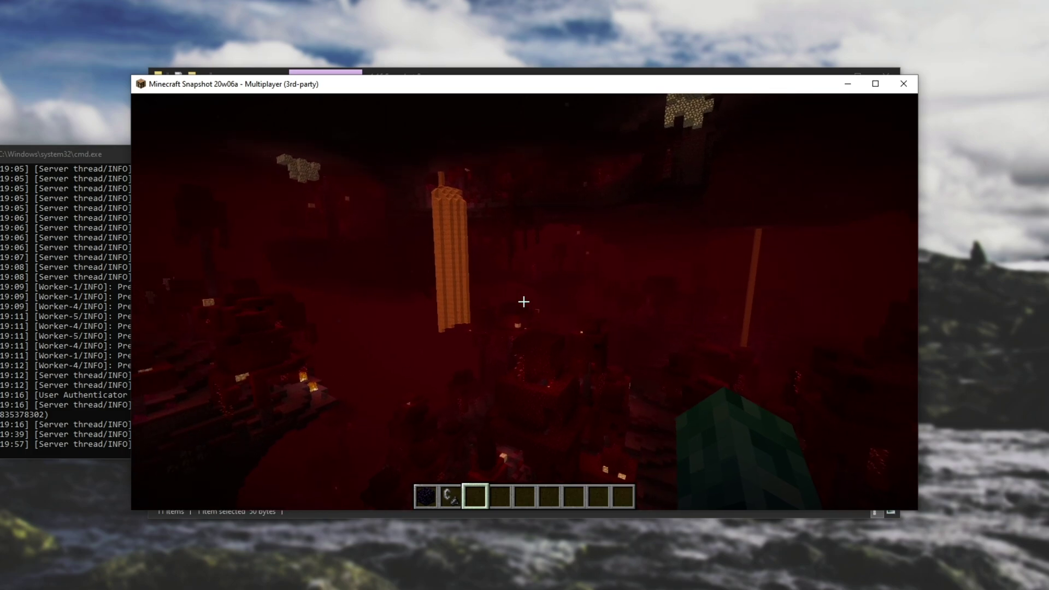
{"action": "key", "text": "w"}
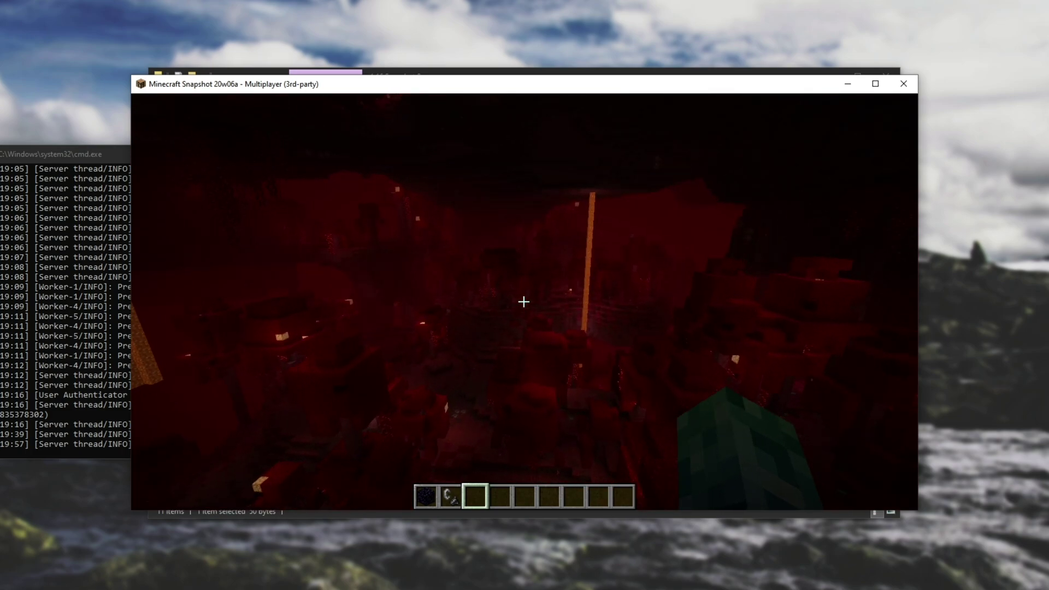
{"action": "key", "text": "w"}
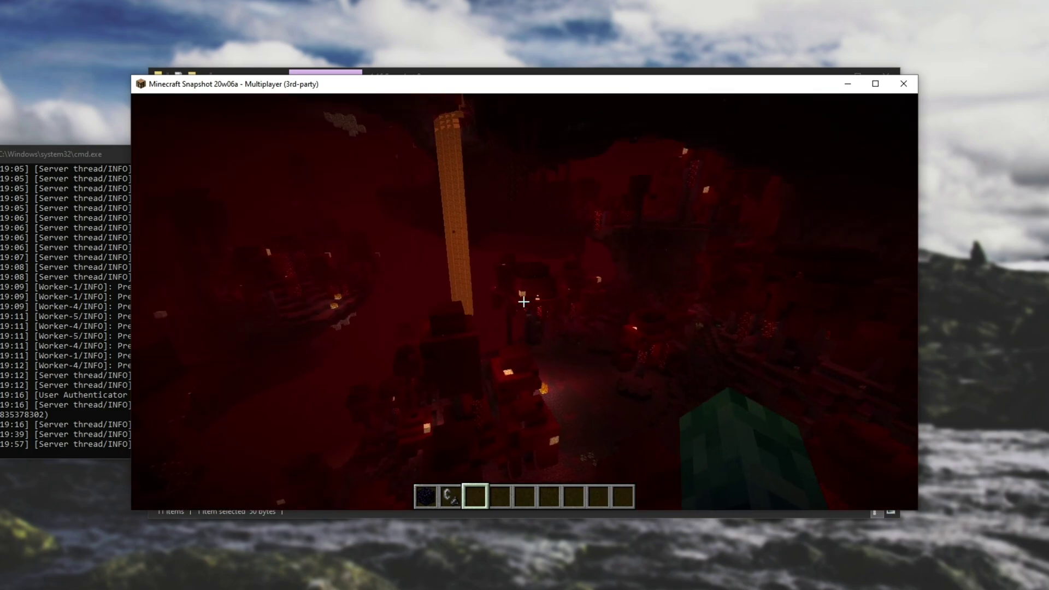
{"action": "key", "text": "w"}
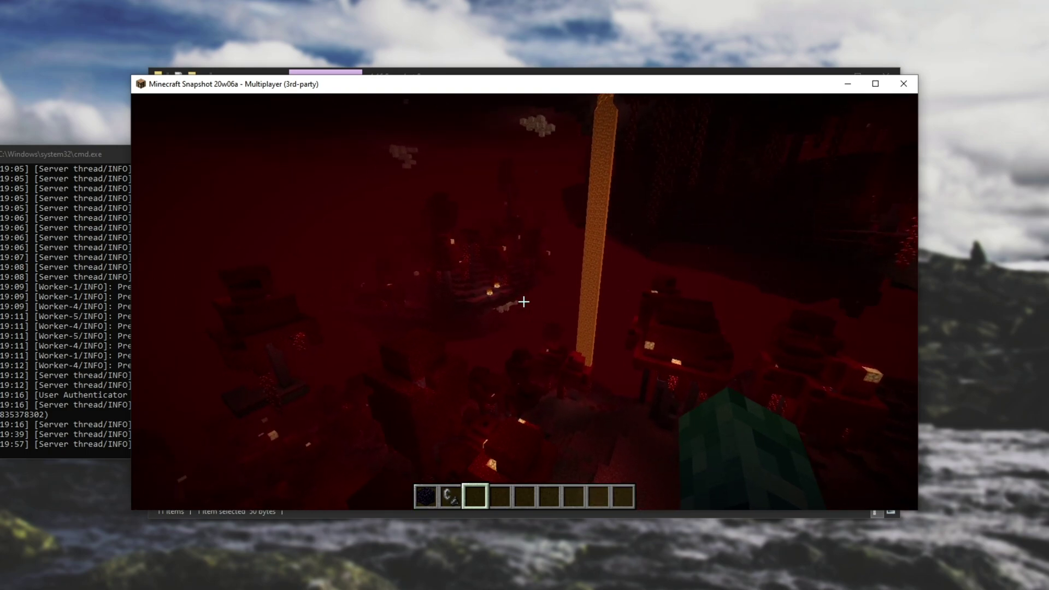
{"action": "key", "text": "w"}
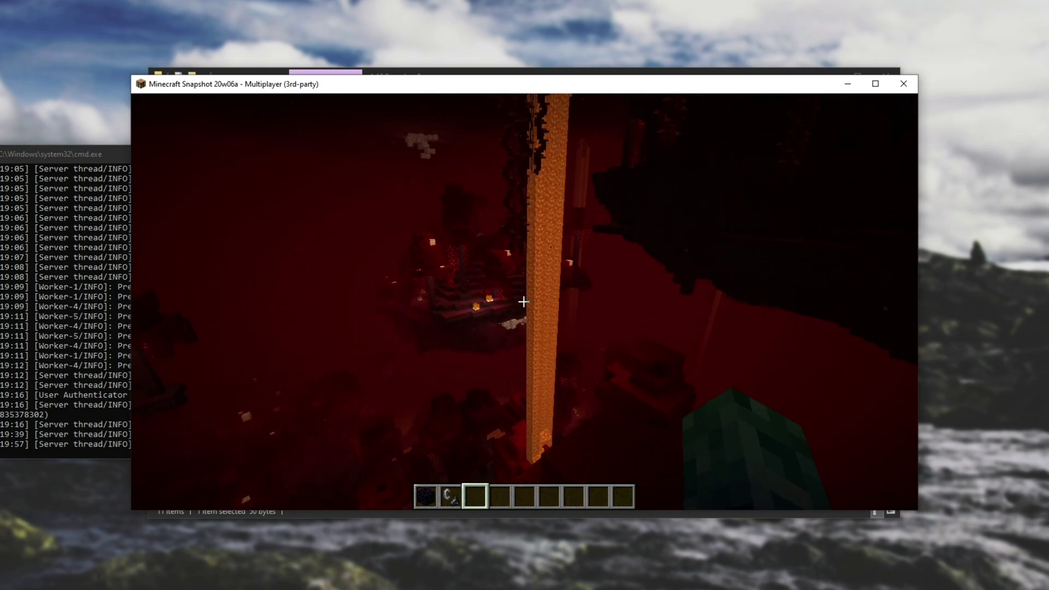
{"action": "key", "text": "w"}
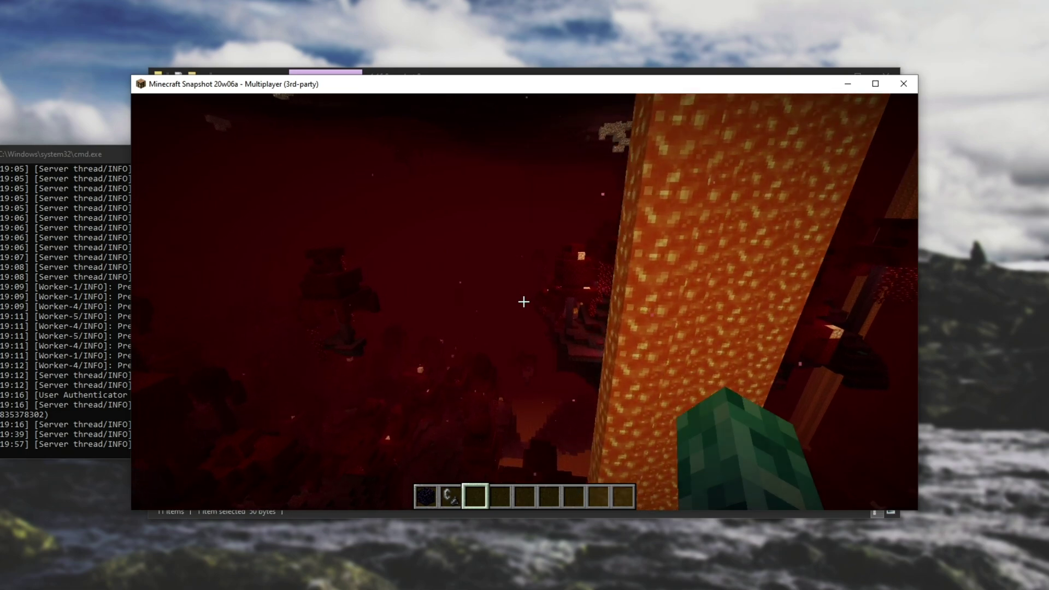
{"action": "key", "text": "w"}
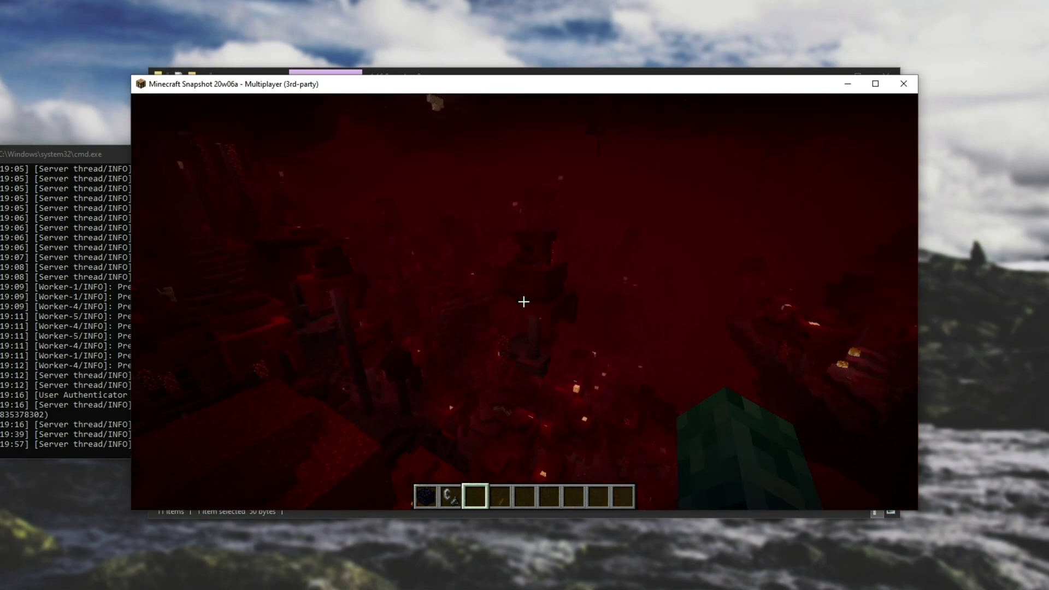
{"action": "key", "text": "w"}
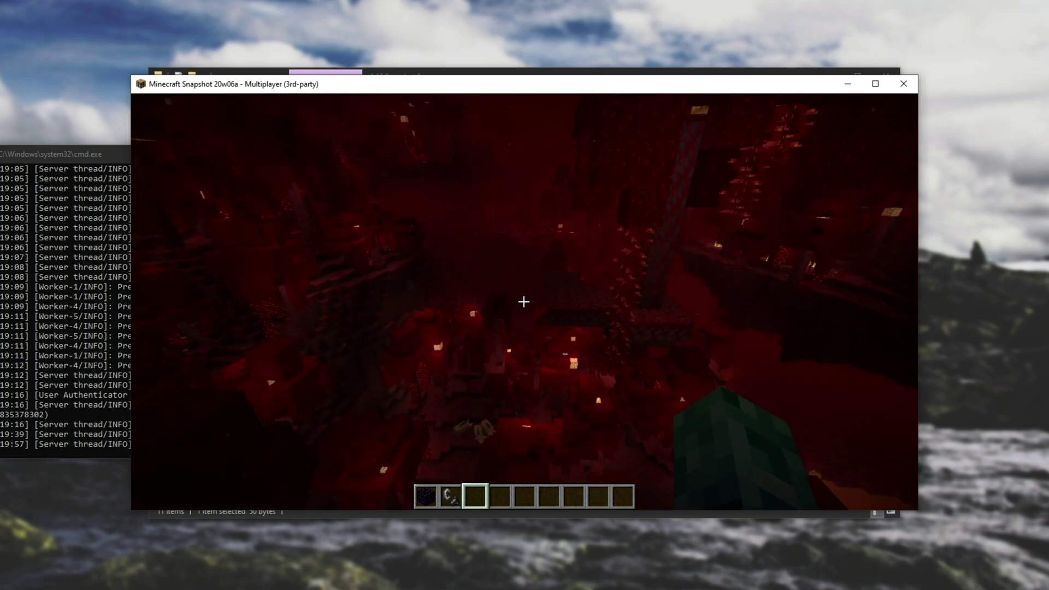
{"action": "key", "text": "w"}
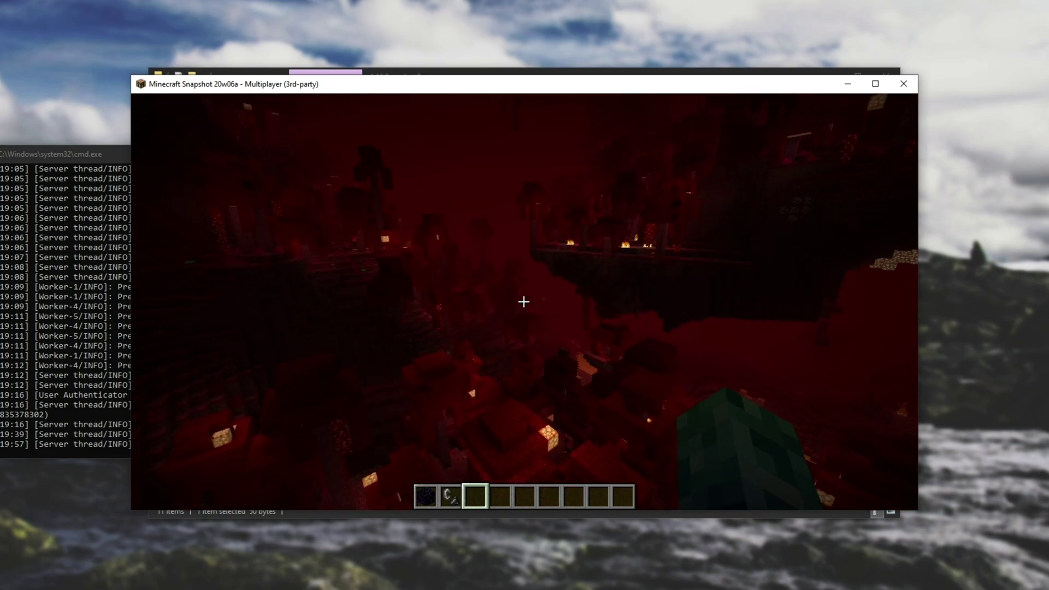
{"action": "key", "text": "w"}
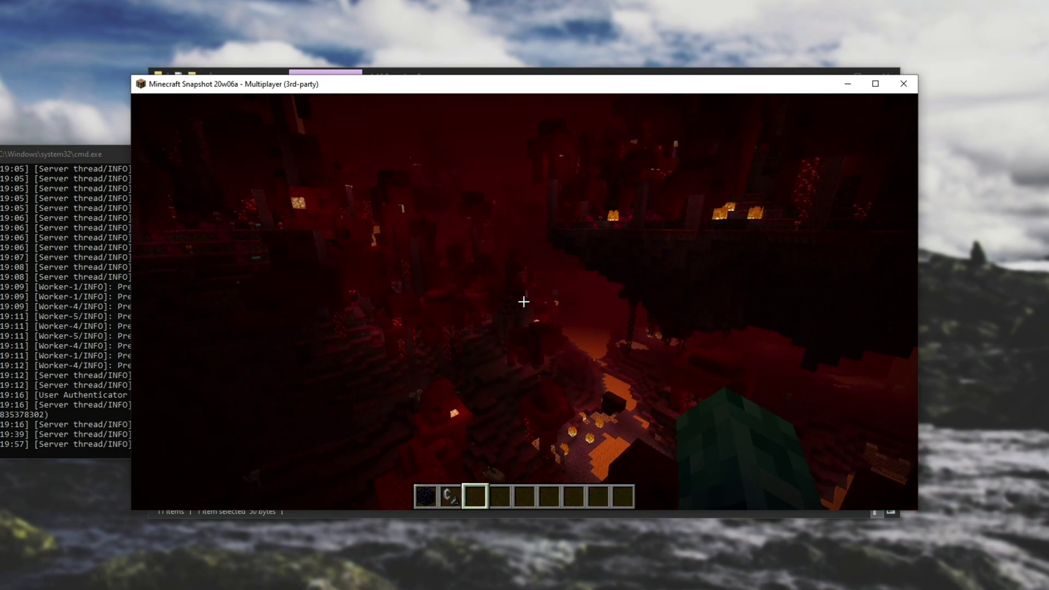
{"action": "key", "text": "w"}
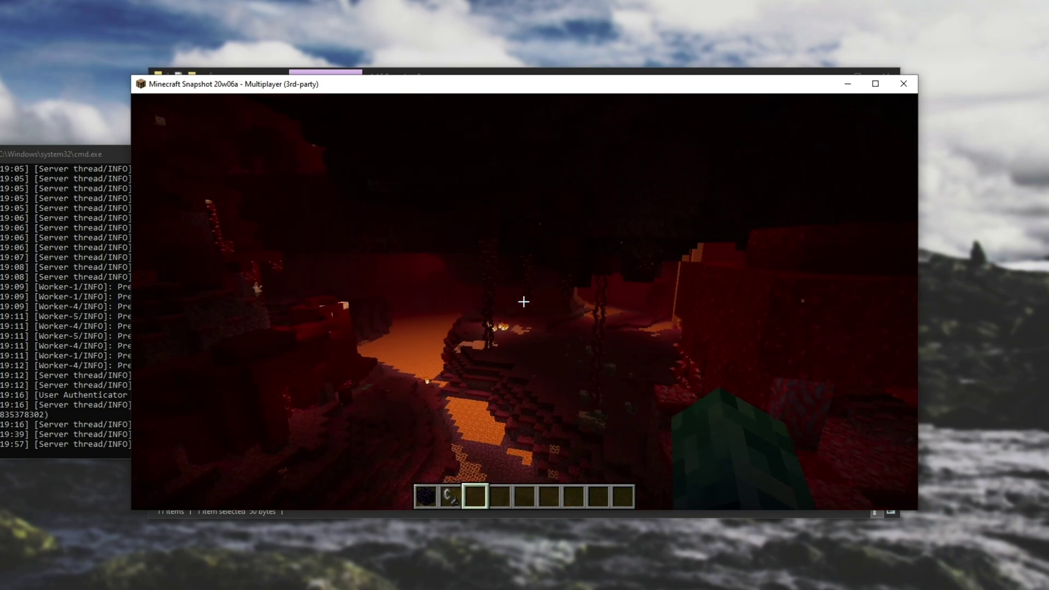
{"action": "key", "text": "w"}
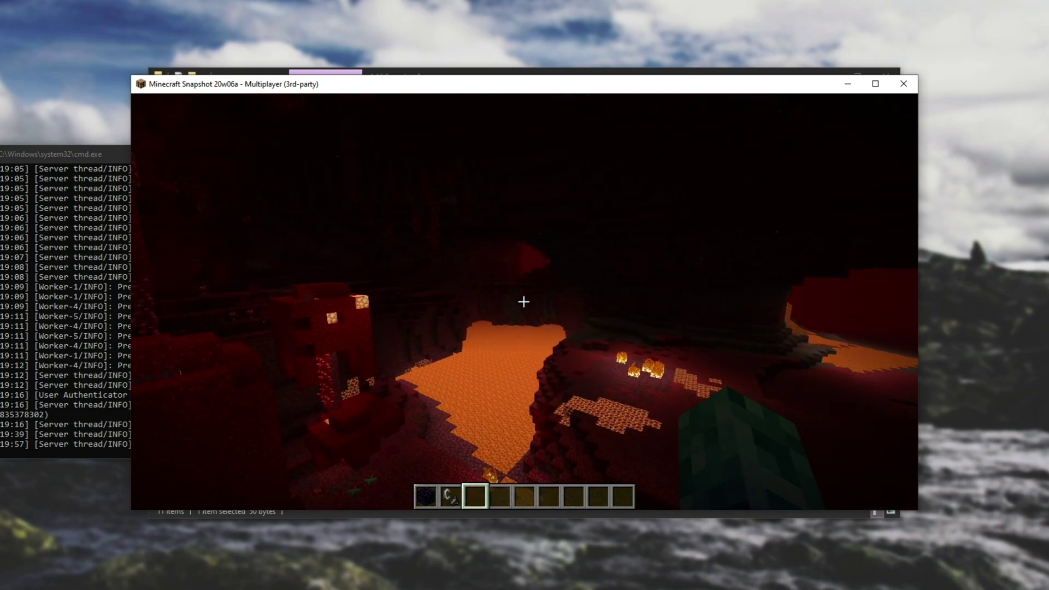